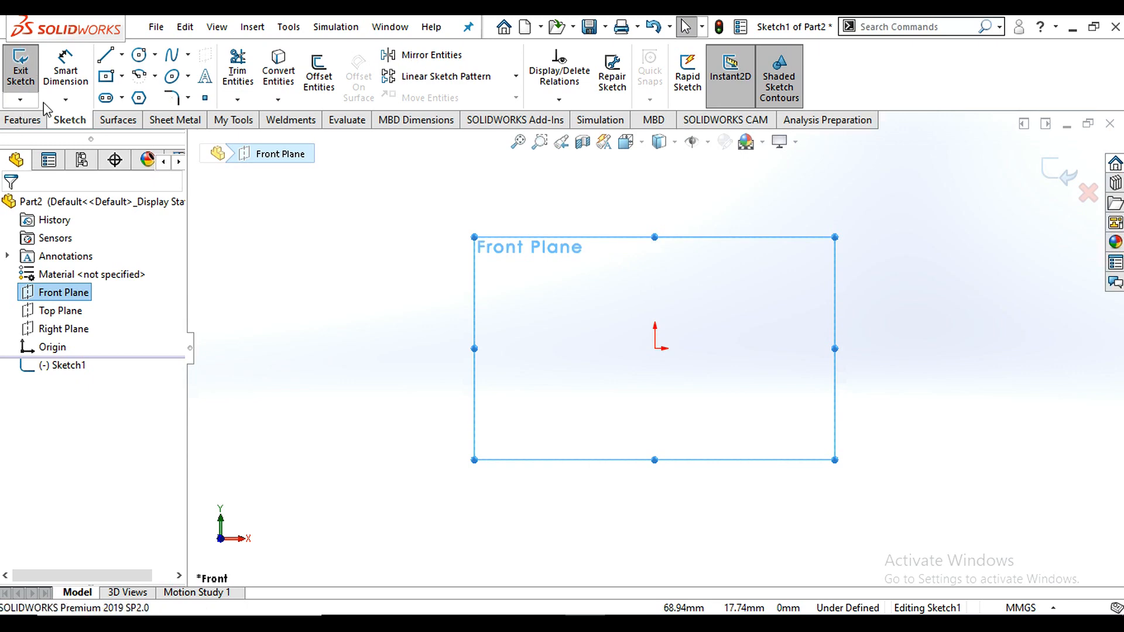
Sketch a corner rectangle about 264 by 123 mm from the origin on the Front Plane and exit the sketch
left_click(116, 86)
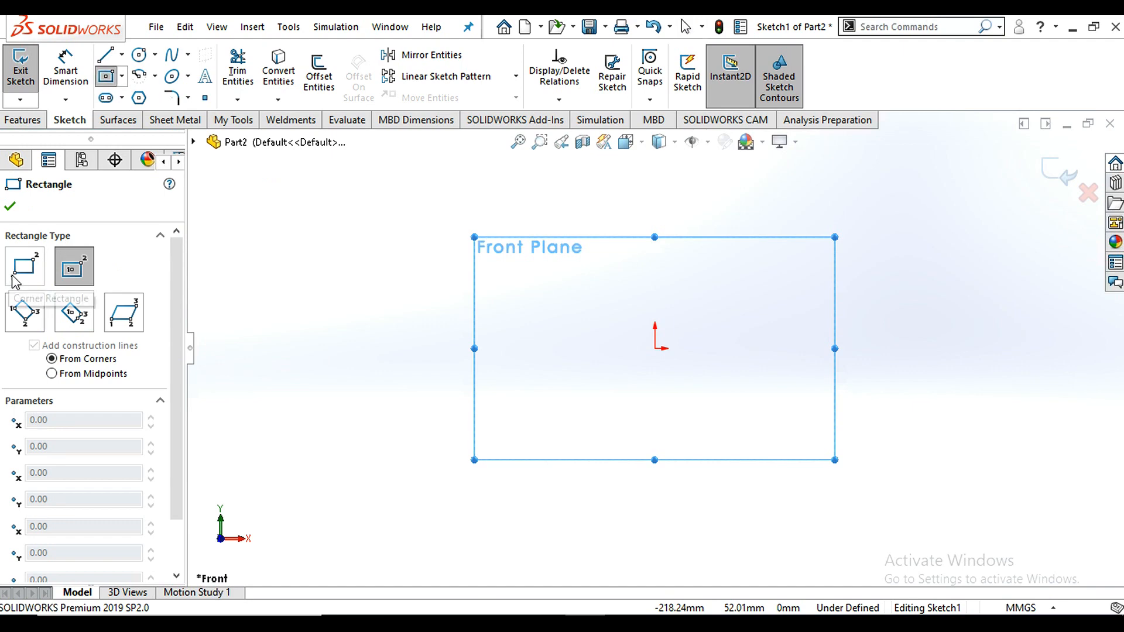
left_click(22, 271)
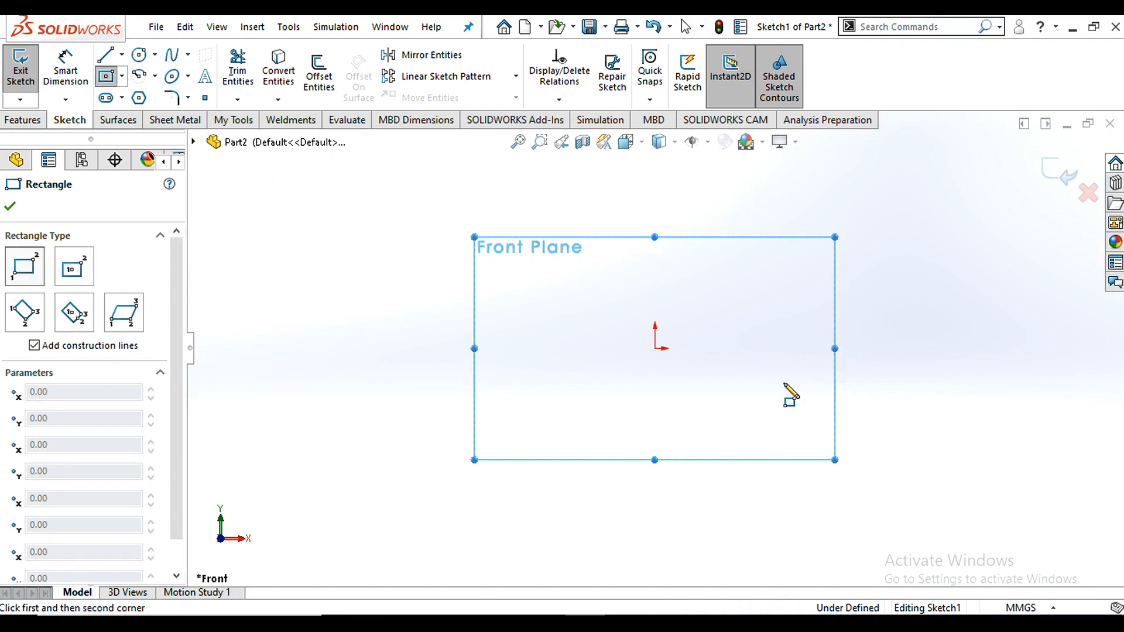
left_click(654, 348)
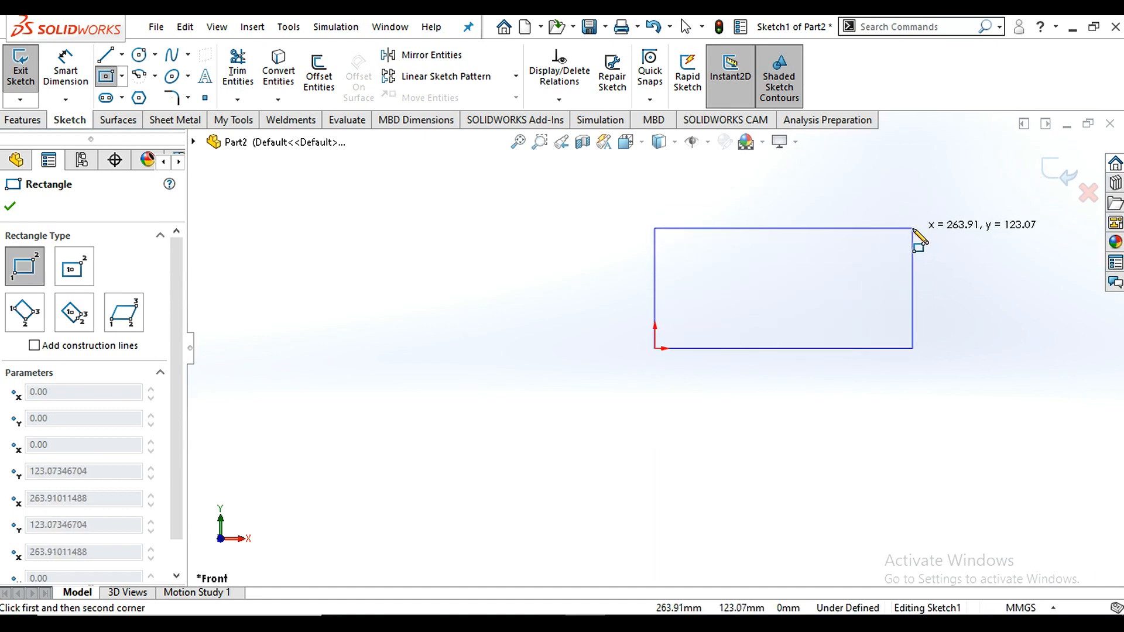
left_click(913, 228)
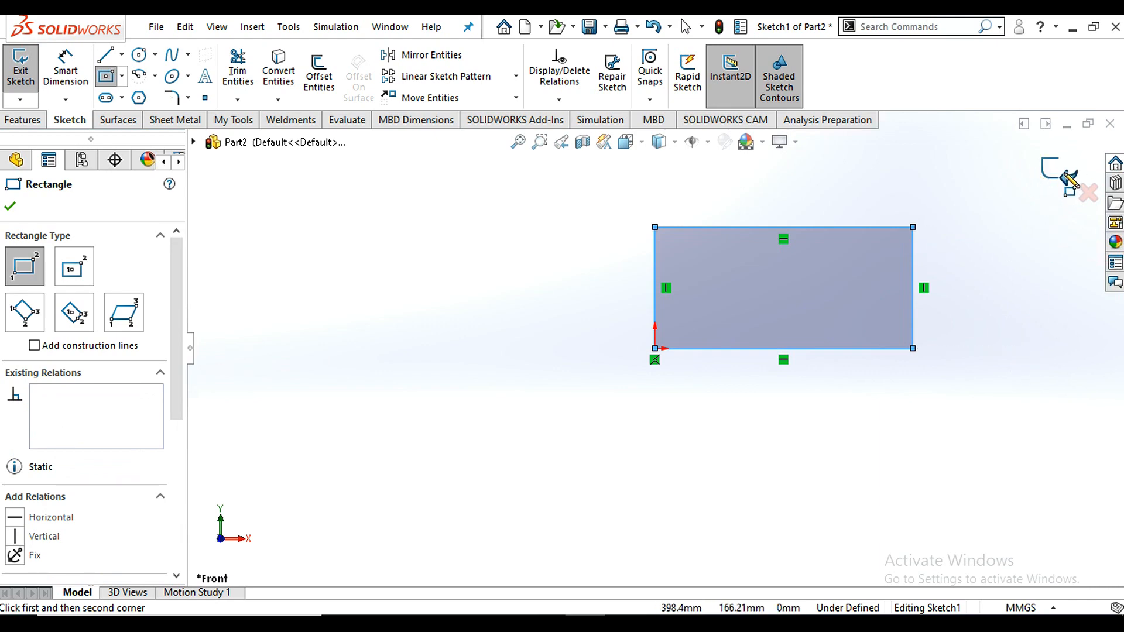
left_click(1057, 175)
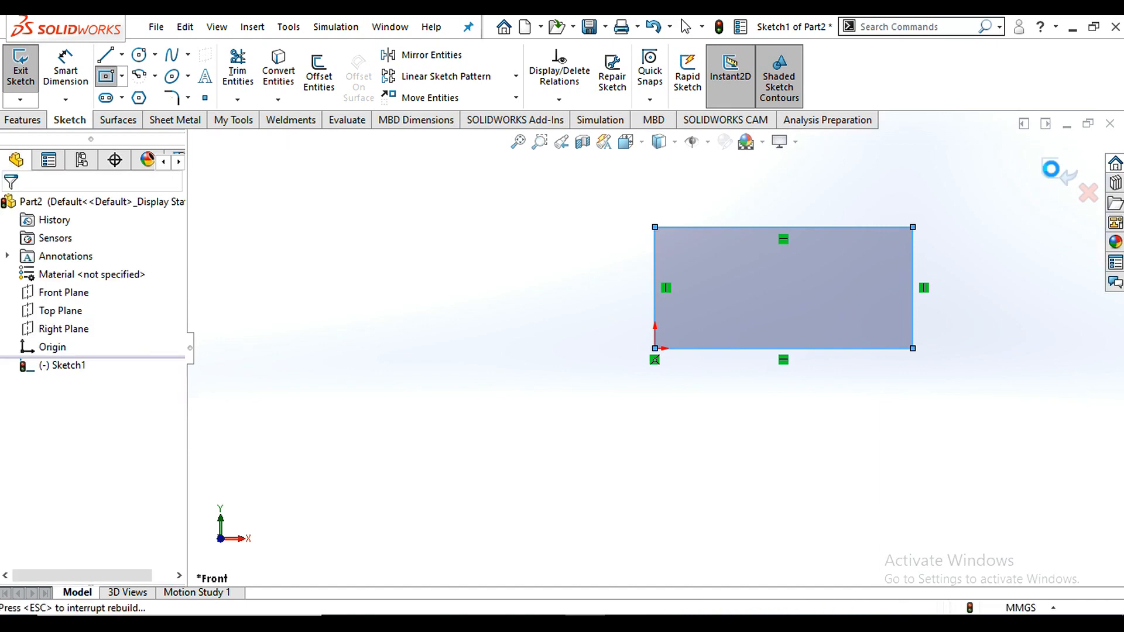
left_click(1050, 169)
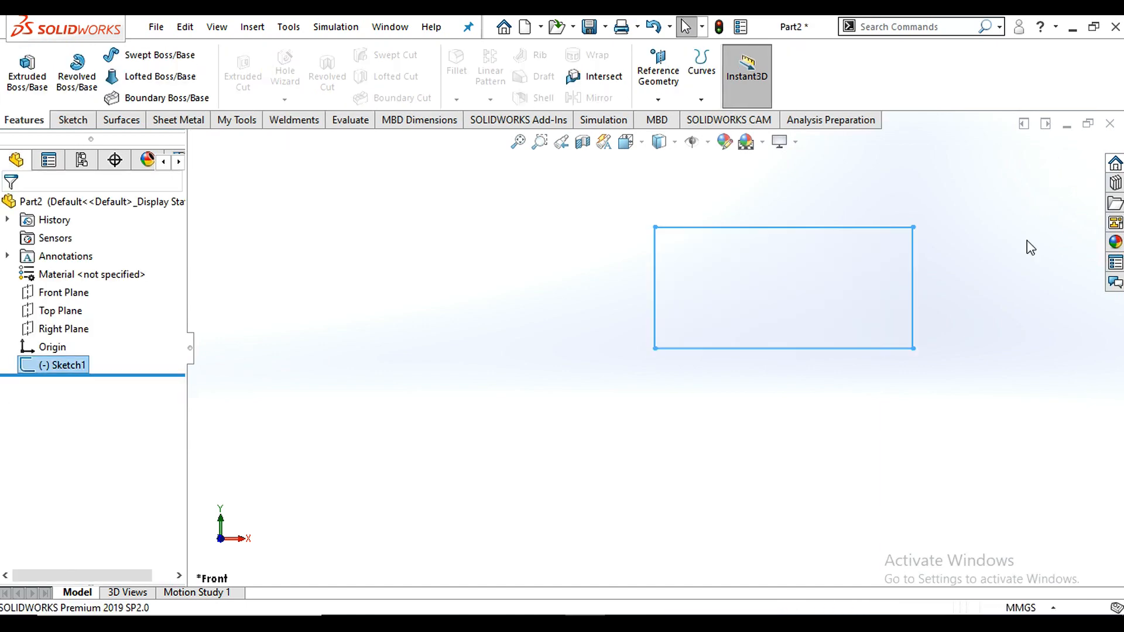
Start a Revolve of the rectangle sketch, using its right vertical side as the axis of revolution
key("f")
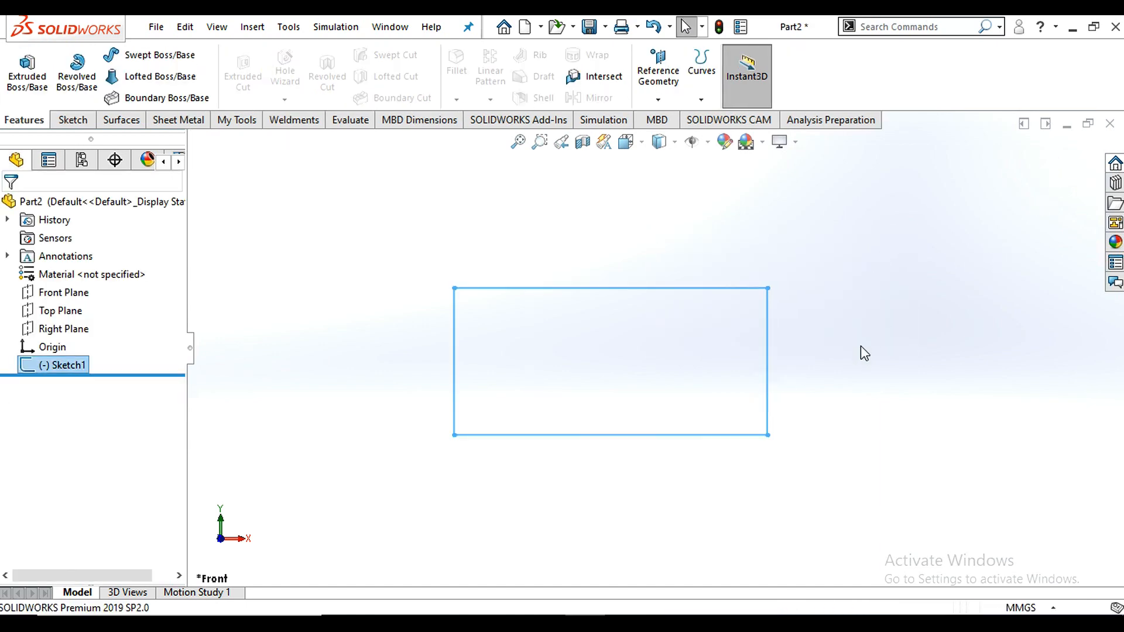
left_click(860, 347)
scroll(644, 415, "up", 2)
scroll(635, 405, "down", 2)
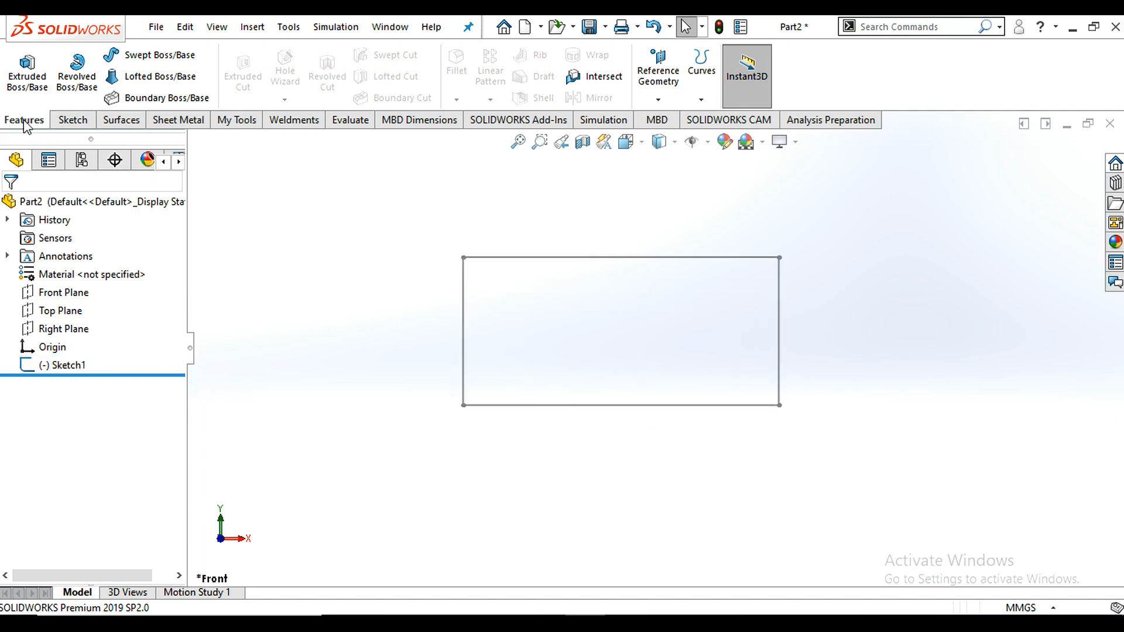
left_click(78, 76)
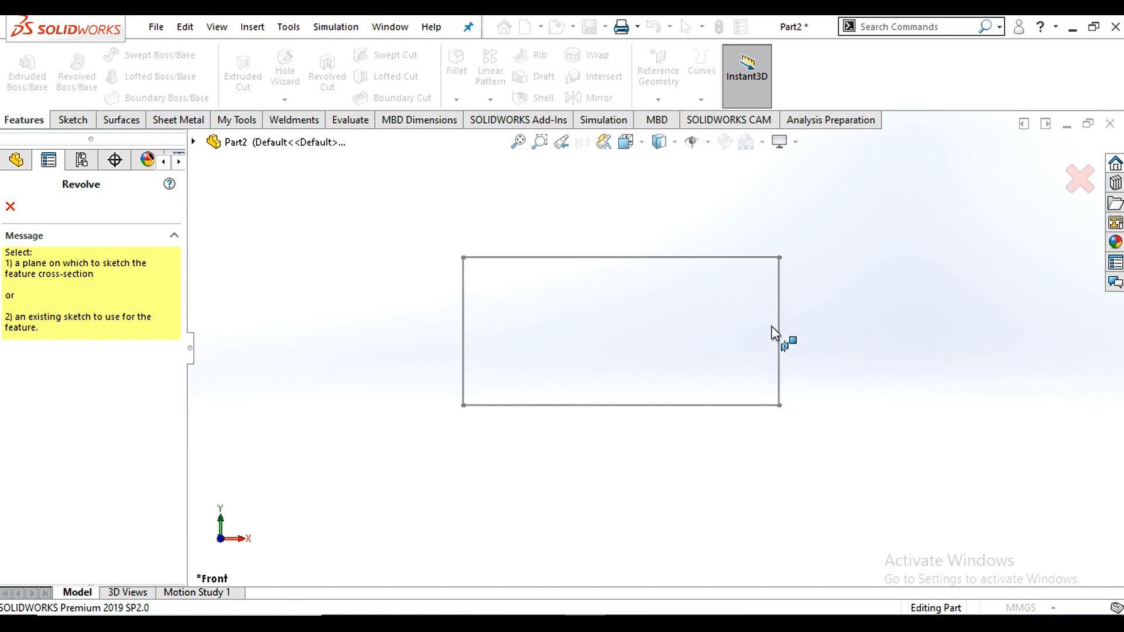
key("Escape")
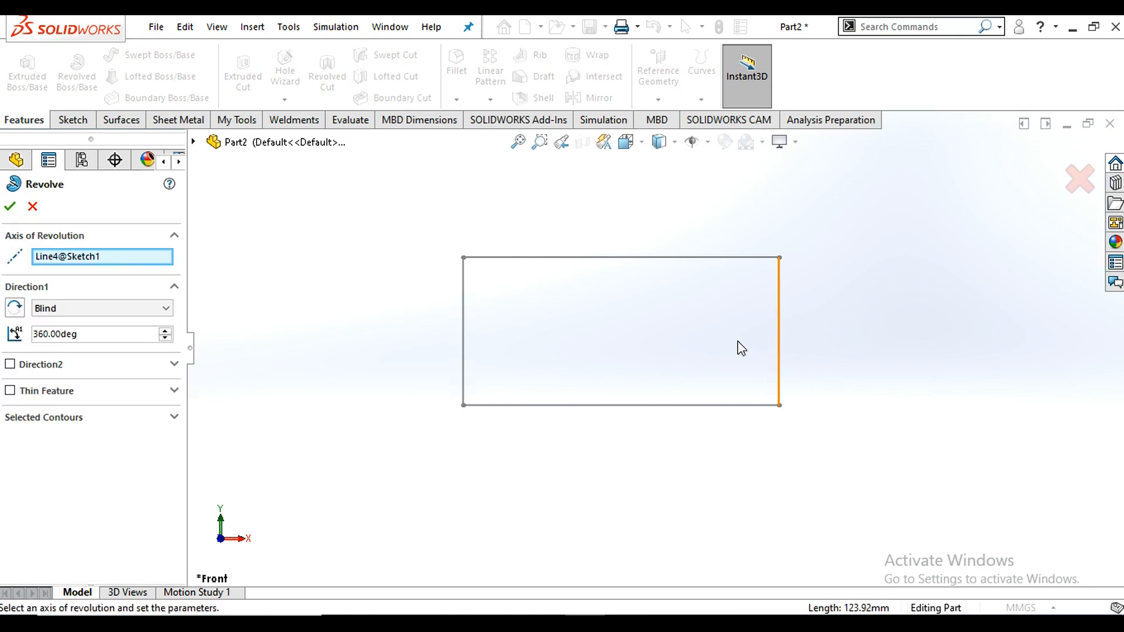
Clear the revolve axis and choose the rectangle's upper horizontal side as the axis of revolution
scroll(767, 359, "up", 3)
scroll(771, 365, "up", 3)
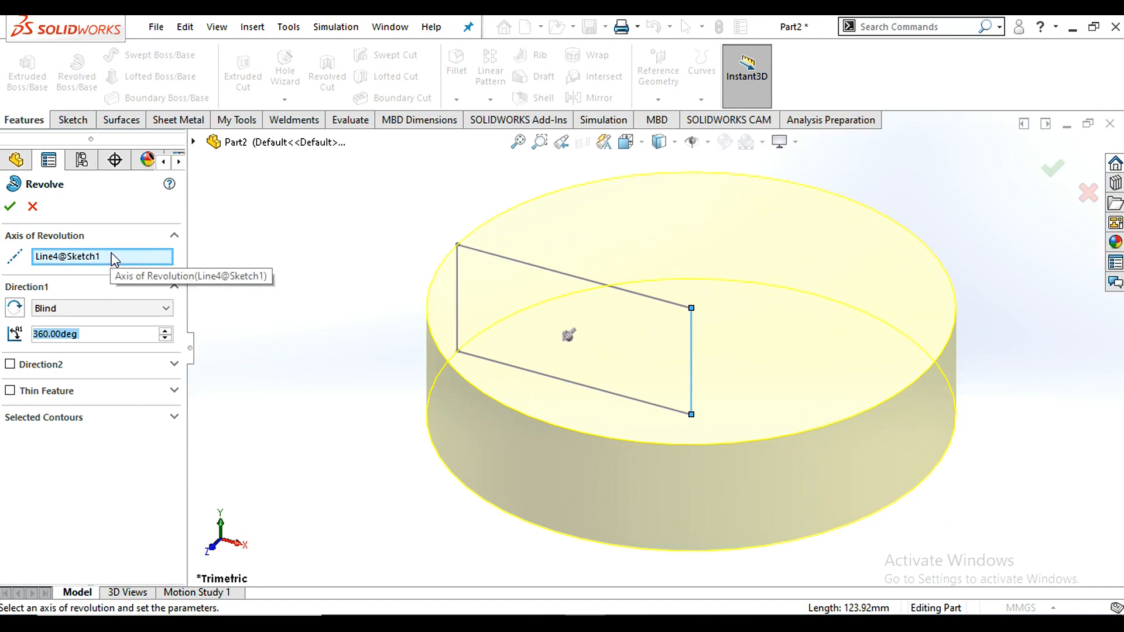
right_click(111, 257)
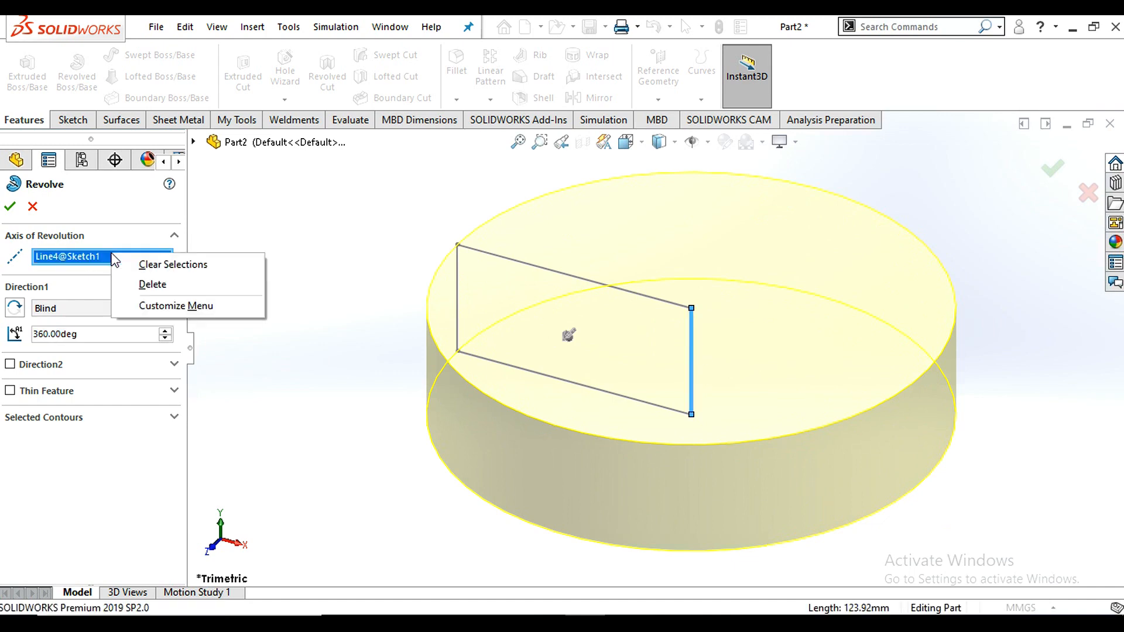
left_click(154, 266)
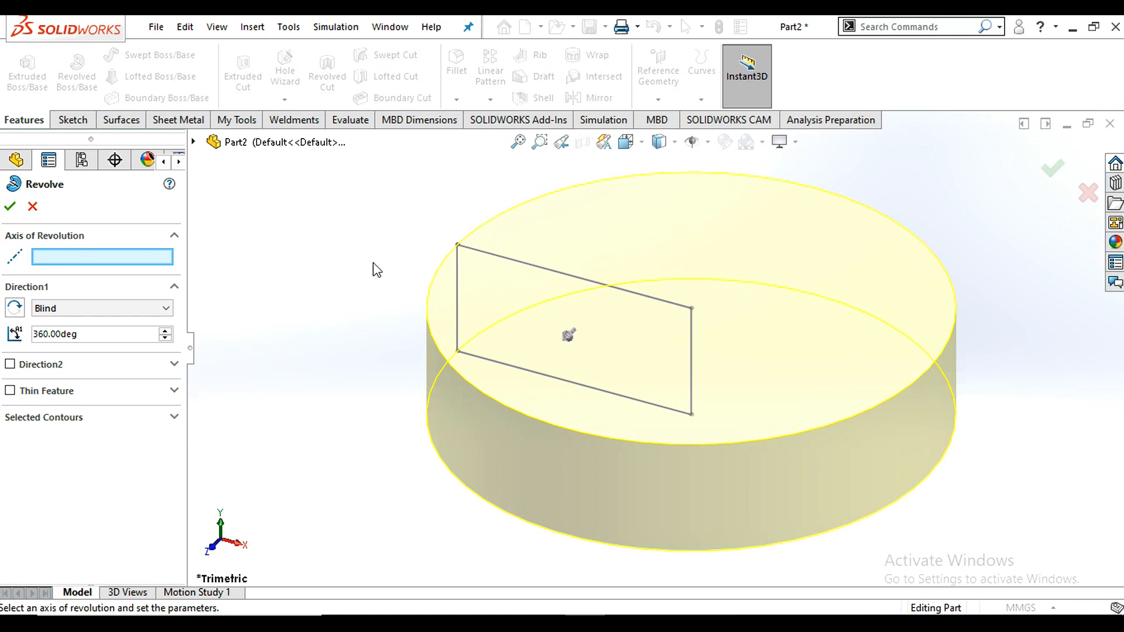
left_click(552, 275)
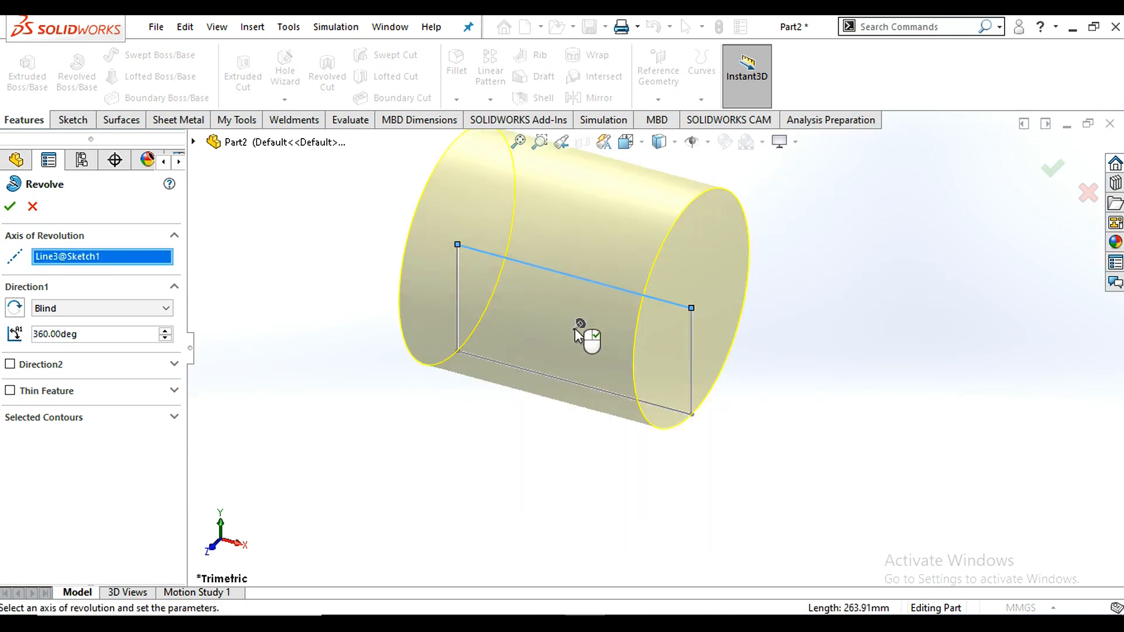
Clear the upper-side axis and use the rectangle's right vertical side as the revolve axis again
scroll(602, 329, "up", 3)
scroll(608, 247, "down", 3)
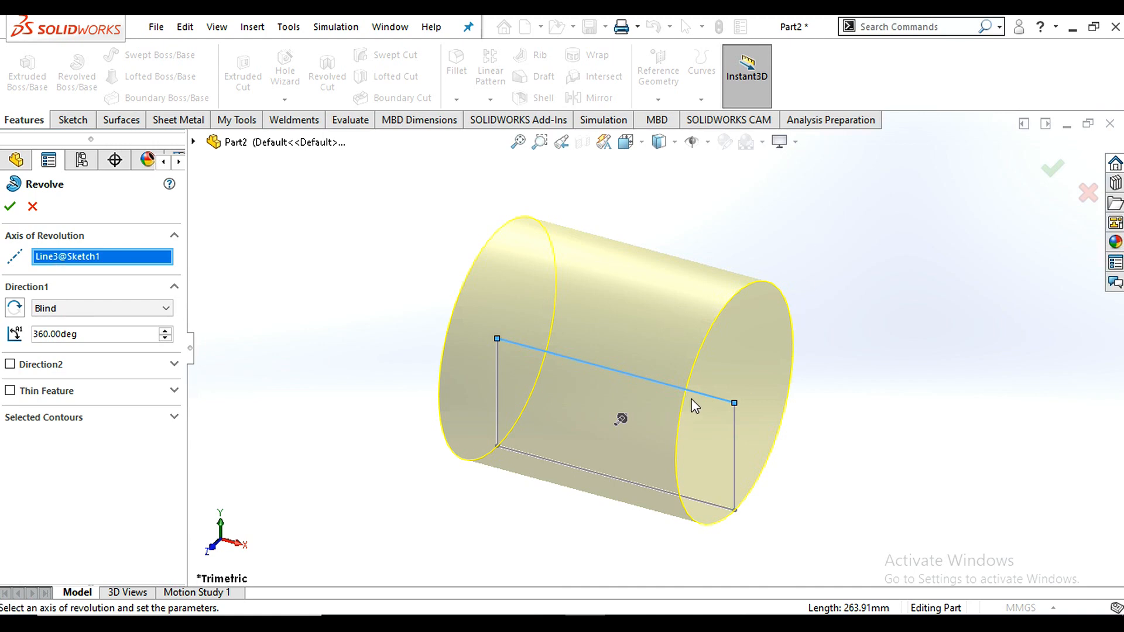
right_click(124, 256)
left_click(159, 271)
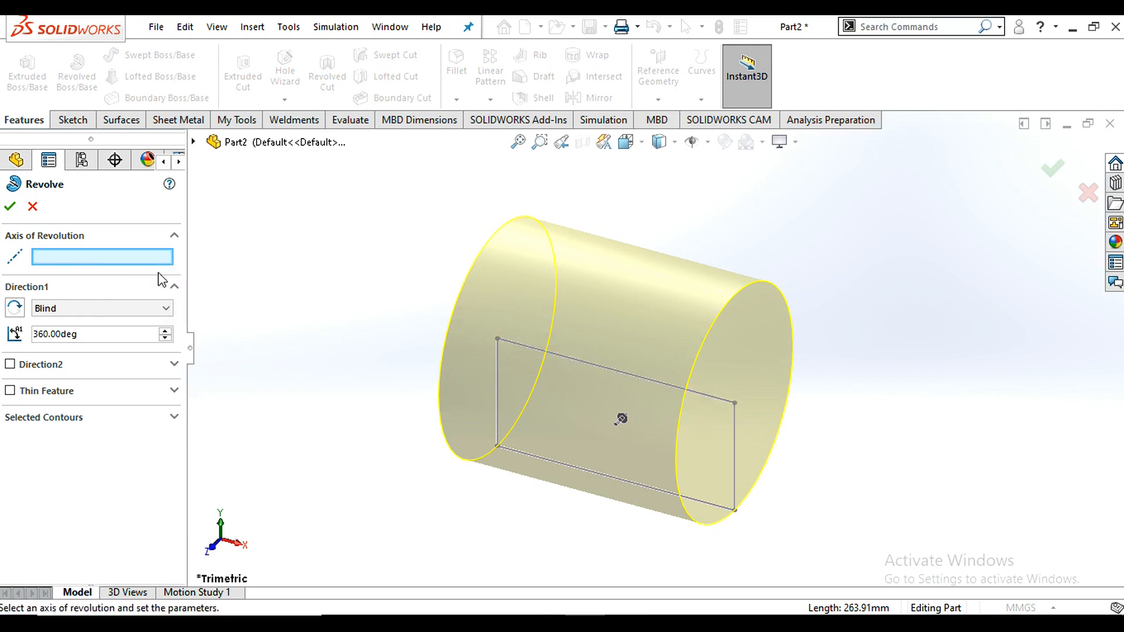
left_click(736, 457)
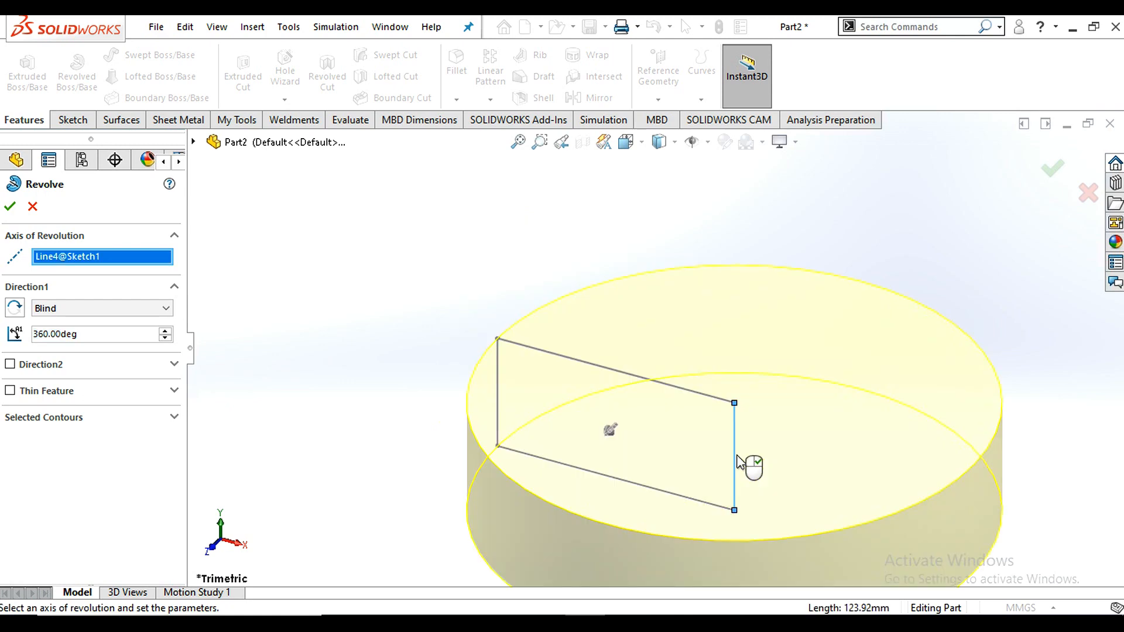
Change the revolve axis to the rectangle's lower horizontal side and accept the 360° blind revolve
right_click(110, 255)
left_click(153, 266)
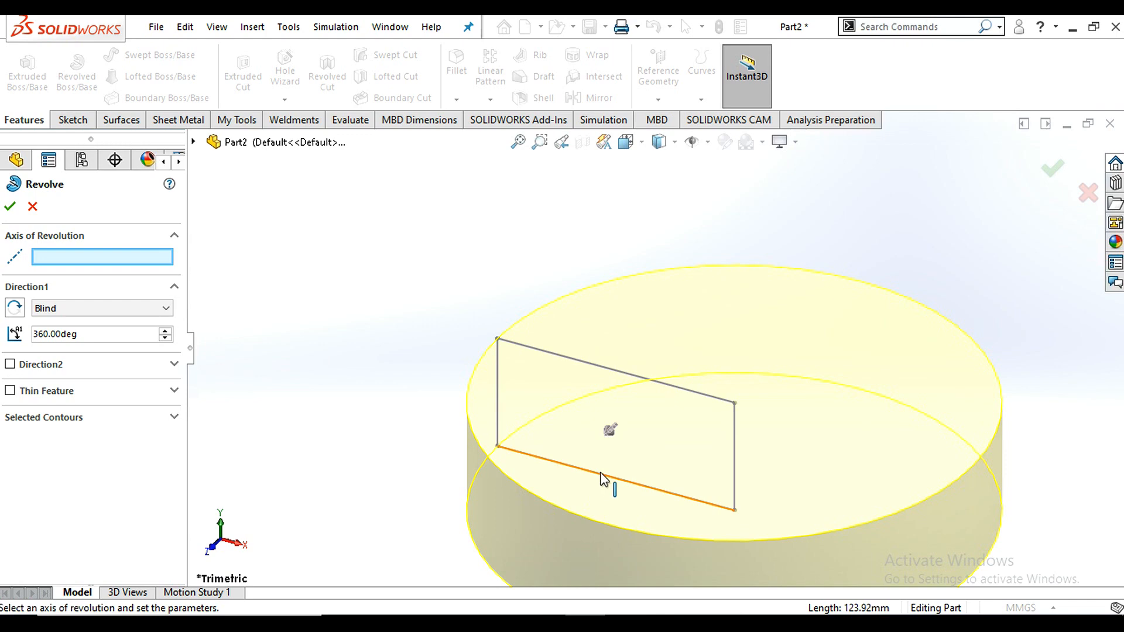
left_click(604, 478)
scroll(696, 419, "up", 3)
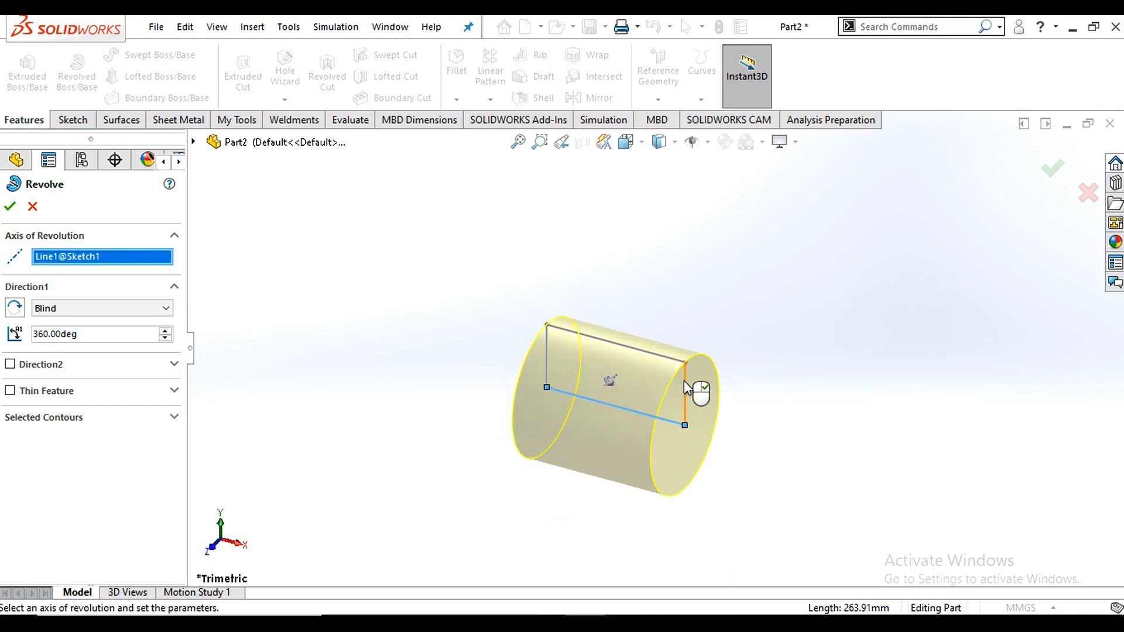
scroll(683, 382, "down", 2)
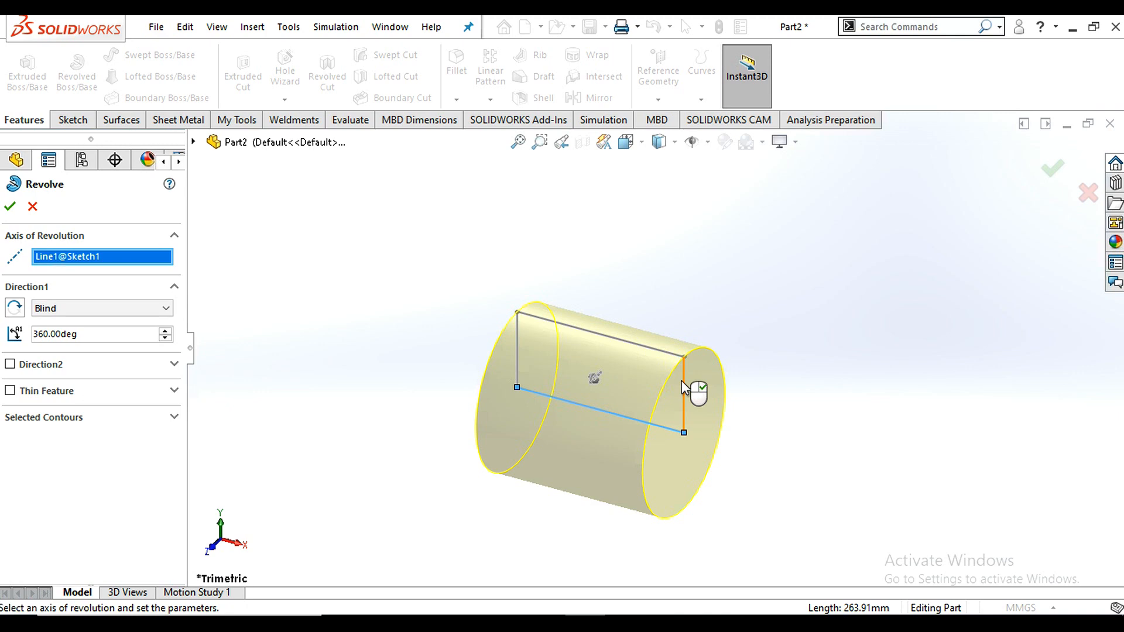
left_click(10, 208)
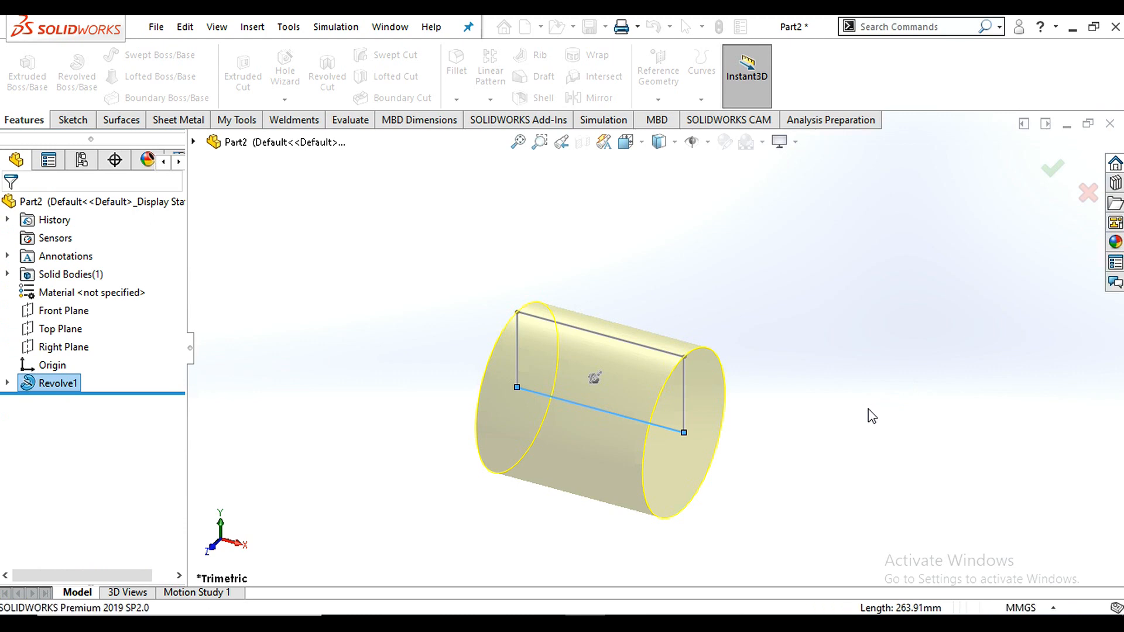
Delete the revolved cylinder feature and the rectangle sketch it was made from
scroll(670, 385, "up", 2)
scroll(675, 384, "down", 2)
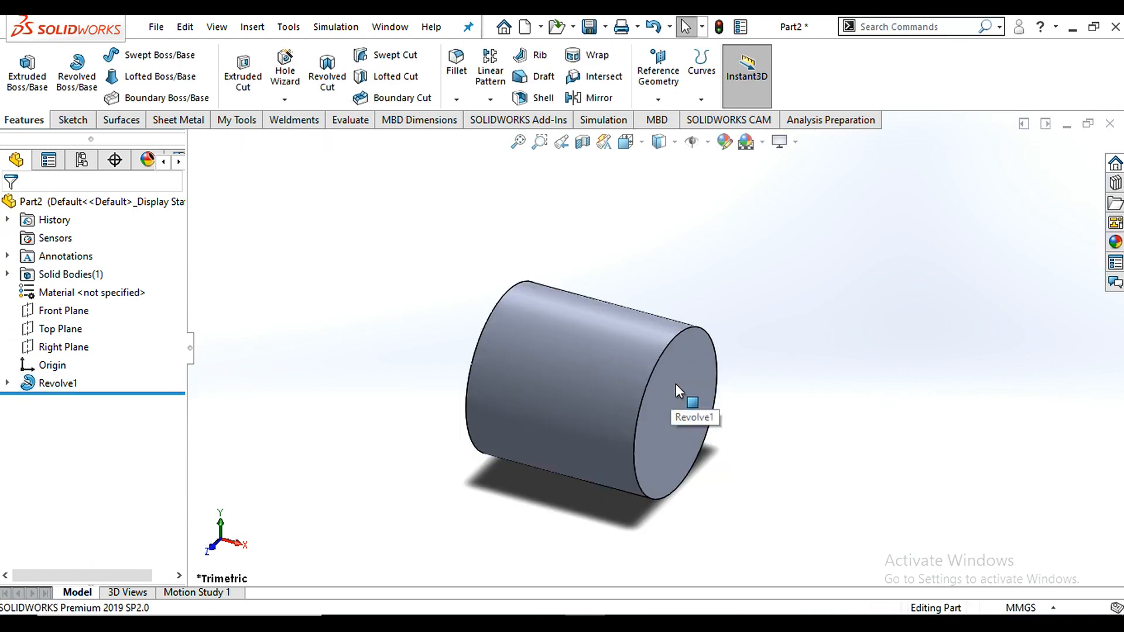
middle_click_drag(697, 367, 722, 349)
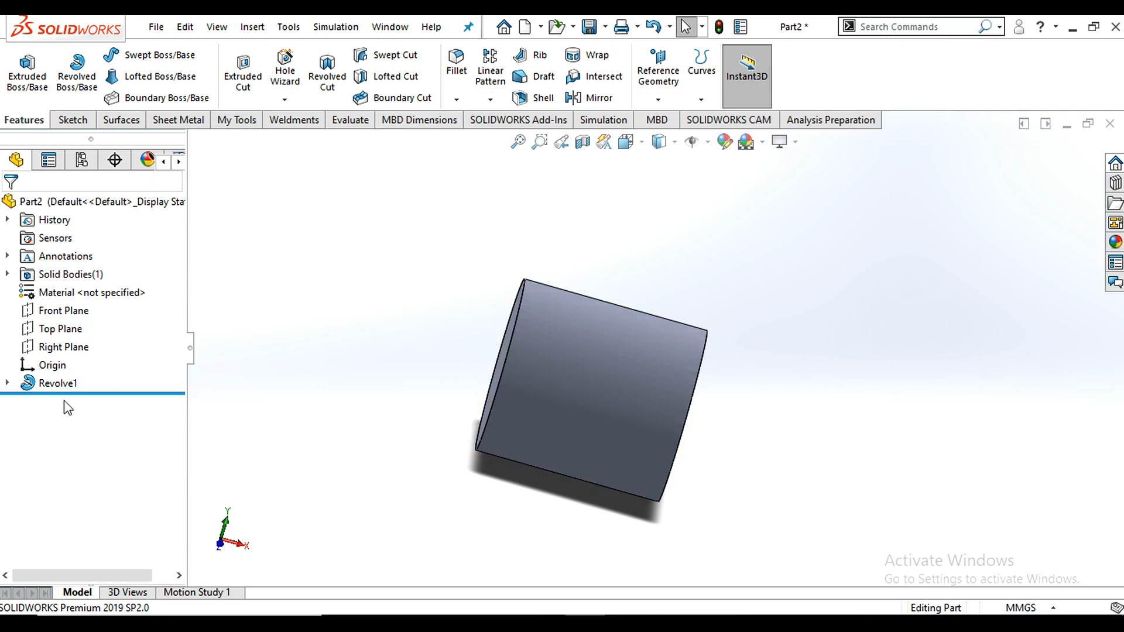
right_click(50, 382)
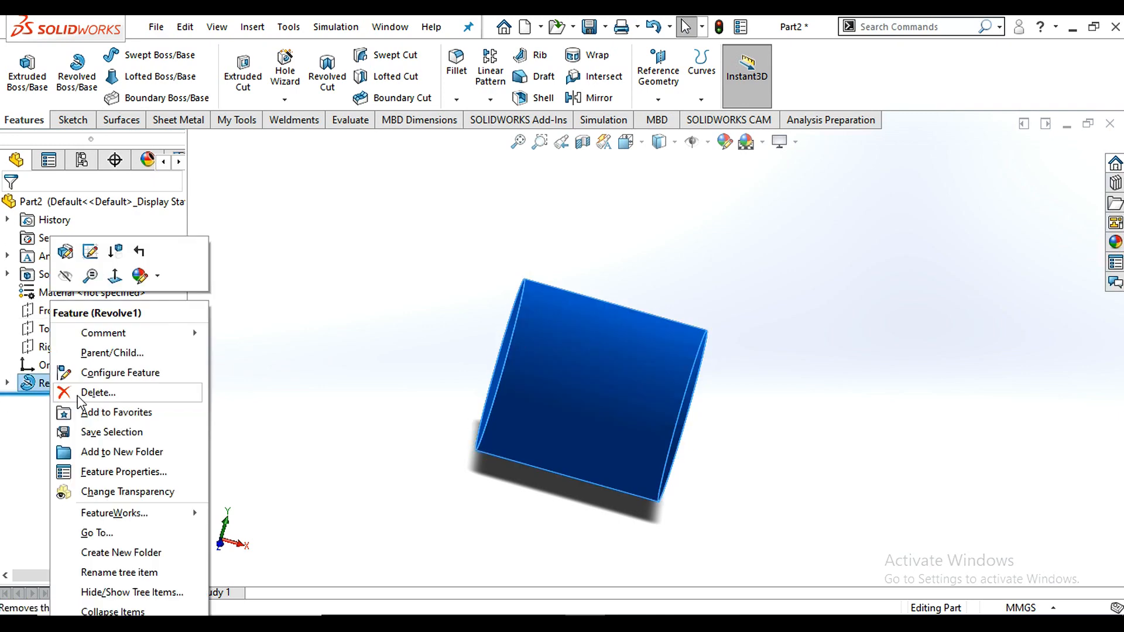
left_click(120, 392)
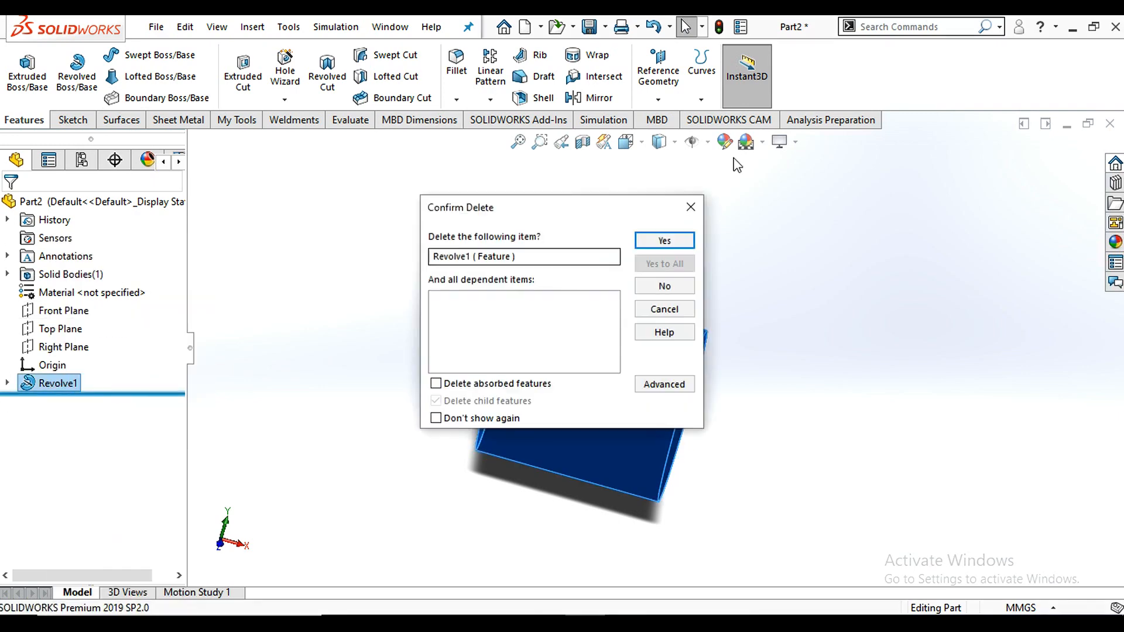
left_click(670, 240)
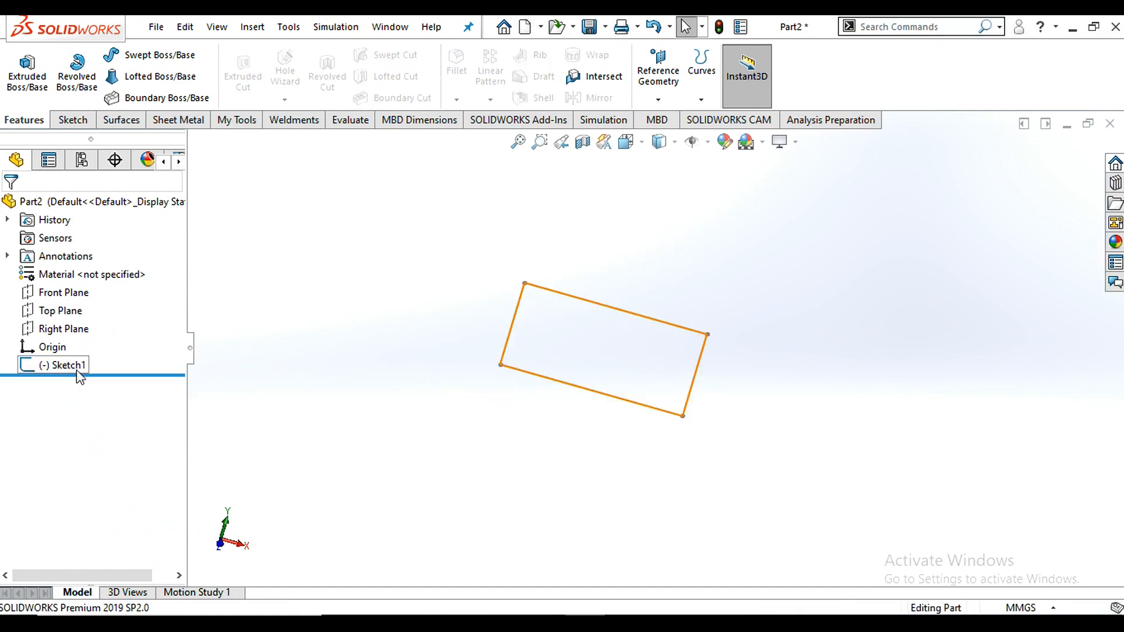
right_click(65, 366)
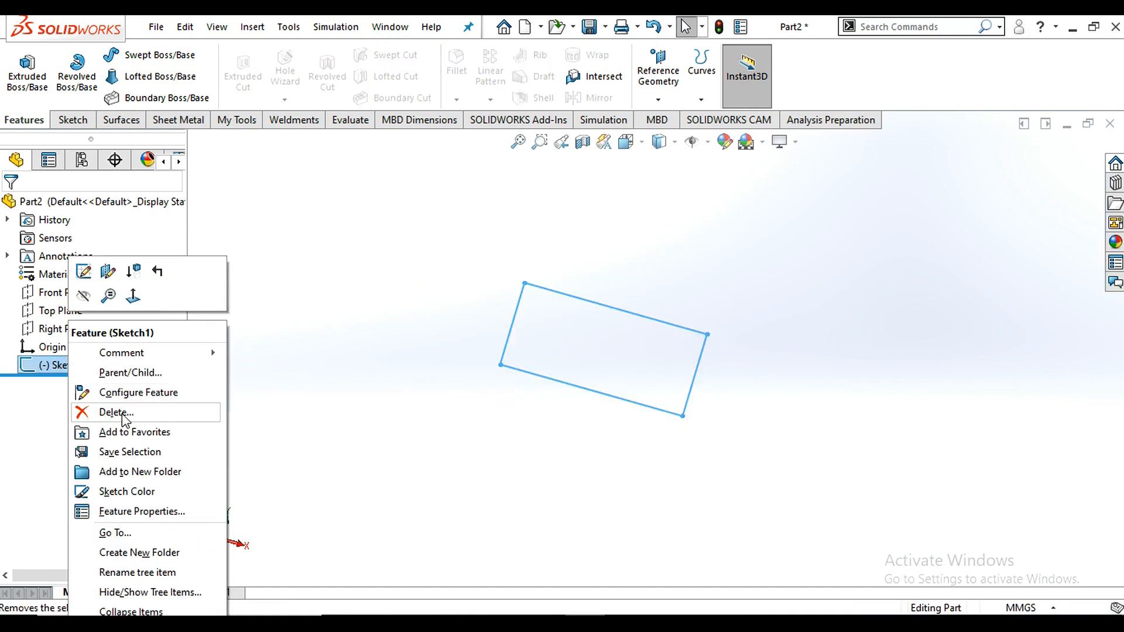
left_click(122, 412)
left_click(668, 241)
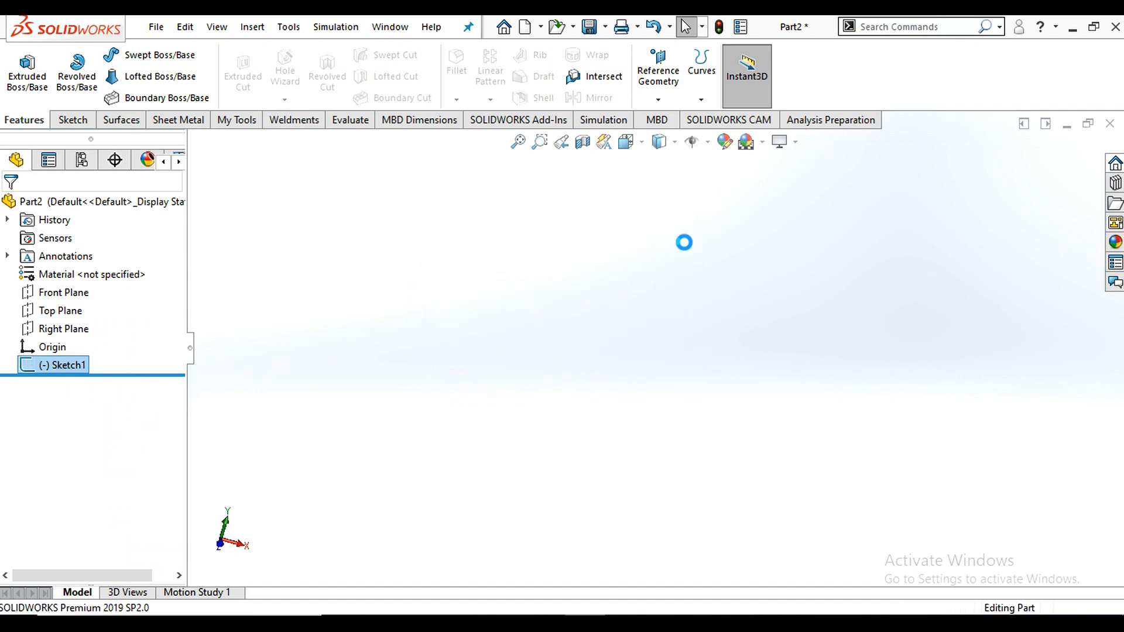
Start a new sketch on the Front Plane and draw a circle of about 140 mm radius centred on the origin
left_click(71, 293)
left_click(83, 266)
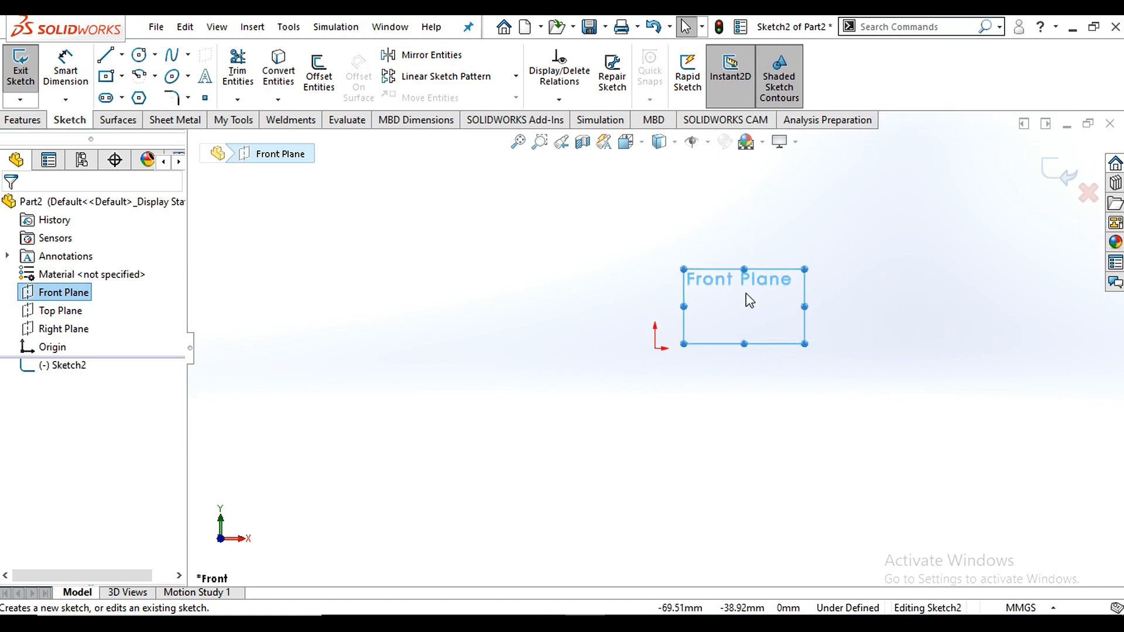
left_click(140, 57)
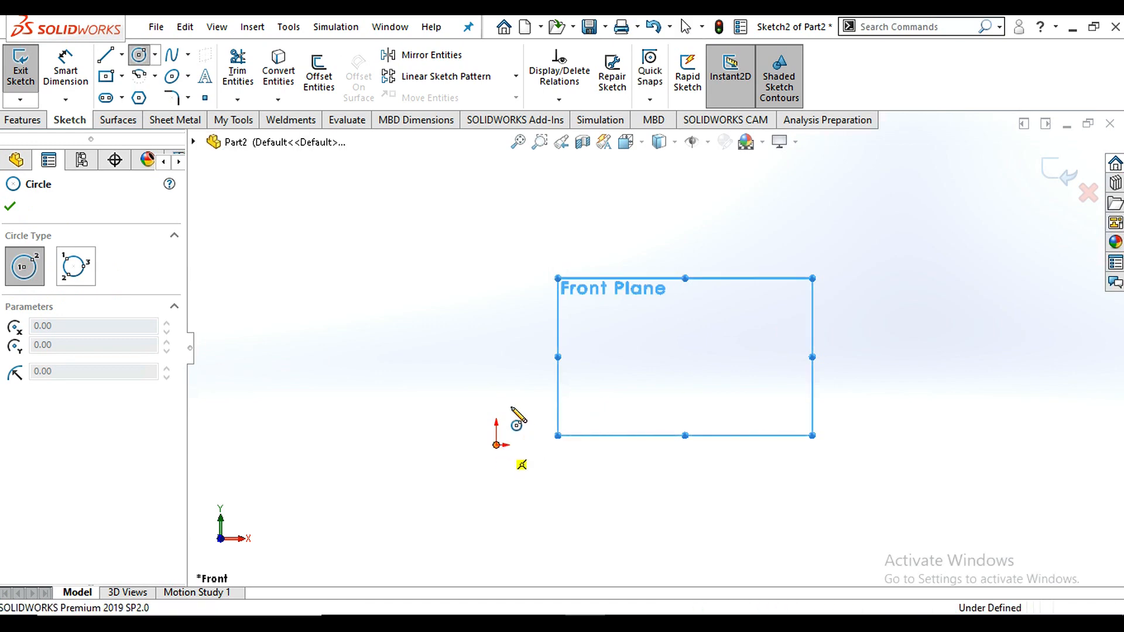
left_click(497, 445)
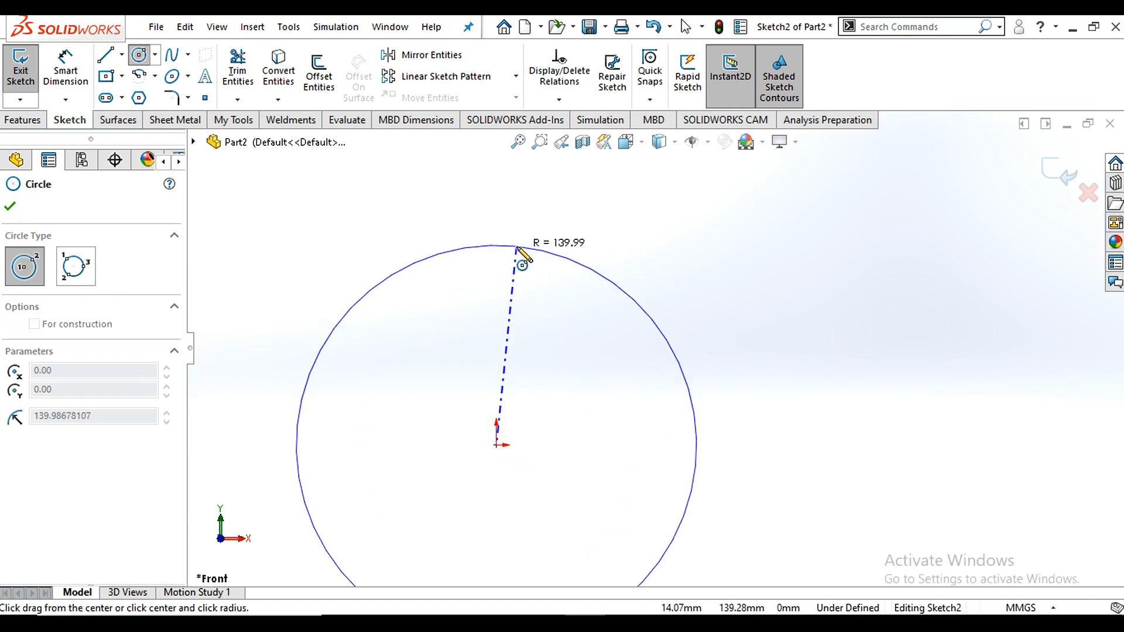
left_click(517, 246)
Draw a vertical diameter line of about 280 mm from the circle's top quadrant point to its bottom quadrant point
scroll(602, 326, "up", 4)
scroll(596, 336, "down", 2)
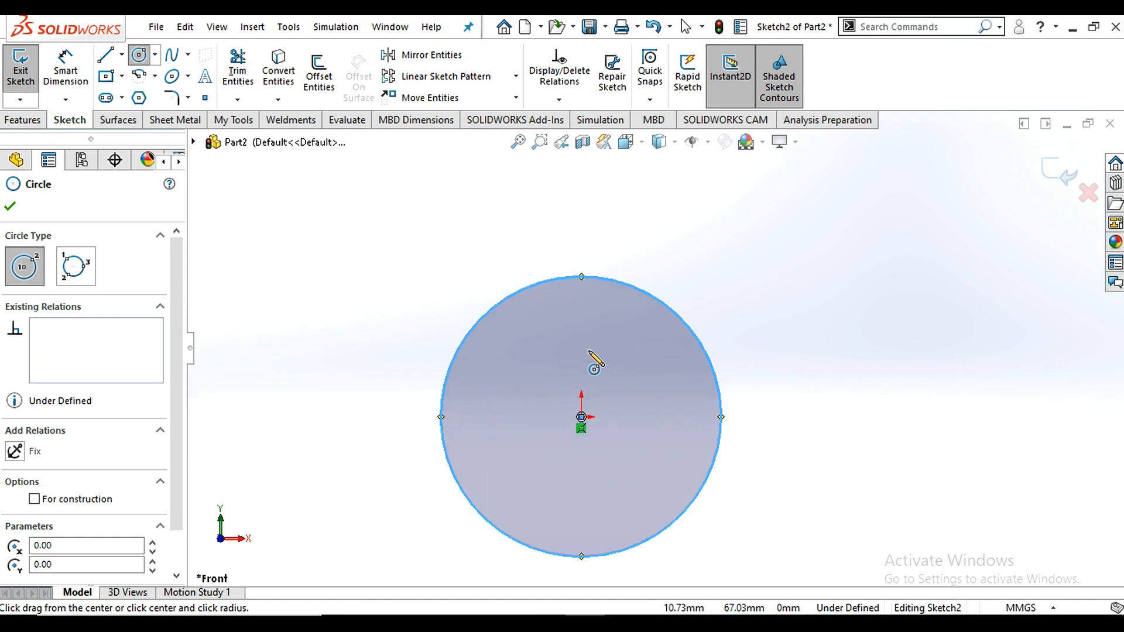
left_click(109, 60)
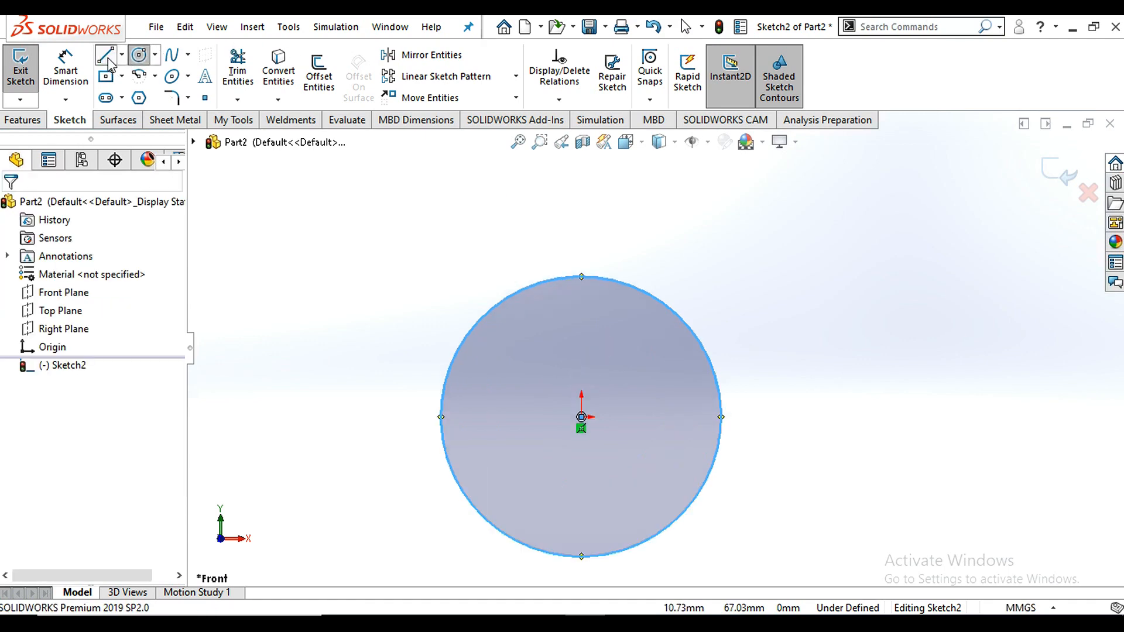
left_click(109, 61)
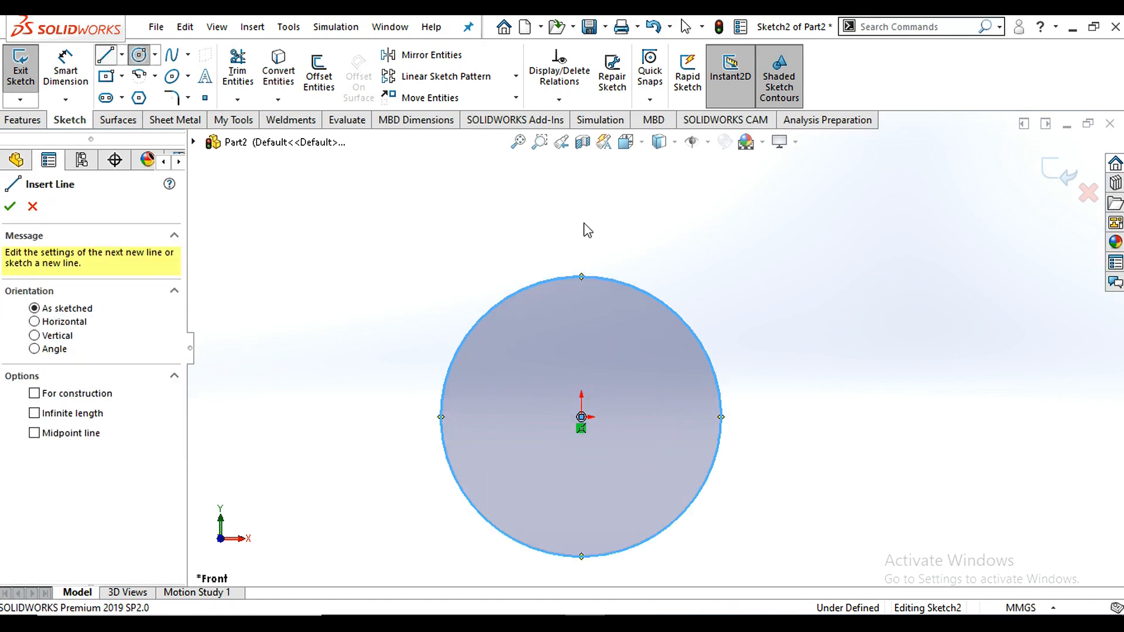
left_click(582, 276)
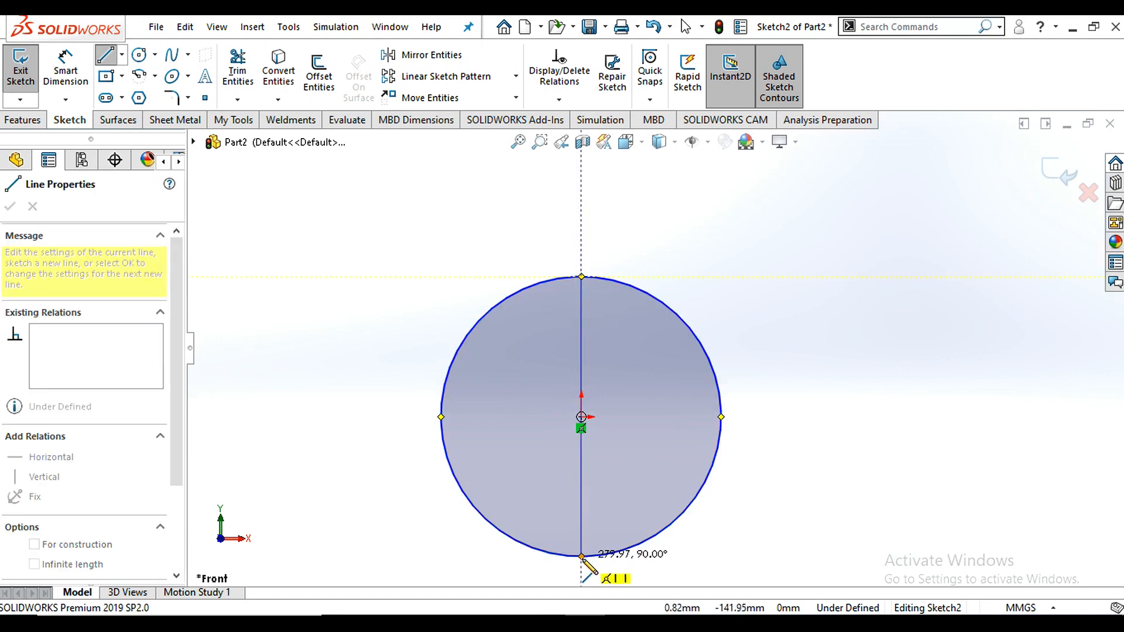
left_click(581, 556)
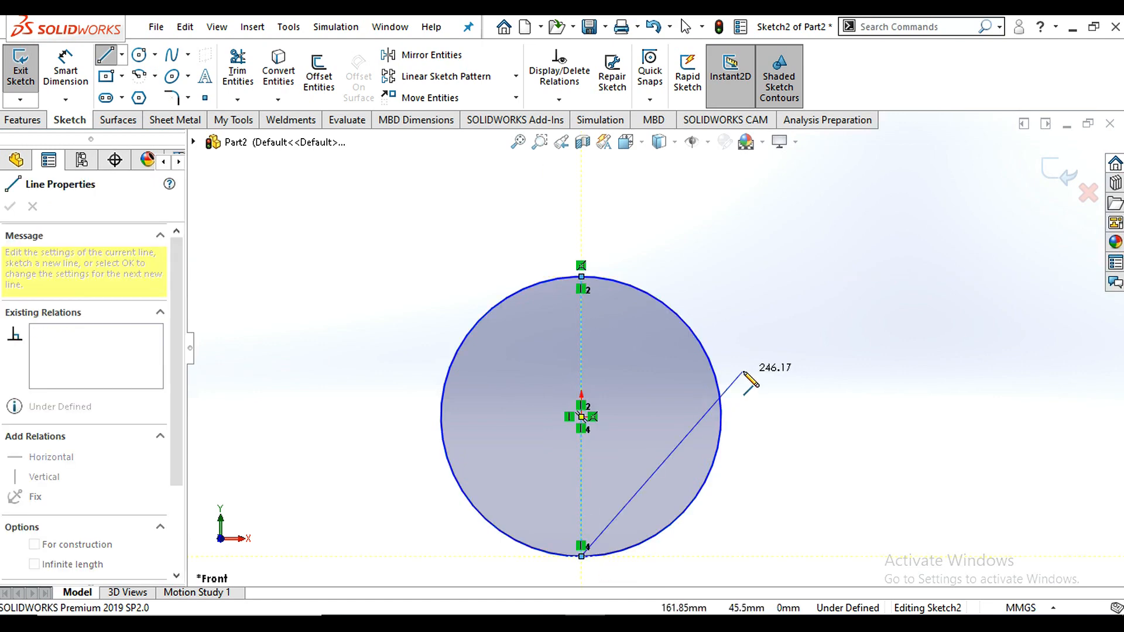
Trim away the circle's right half with Trim to closest, keeping the left semicircle and the diameter line
left_click(238, 69)
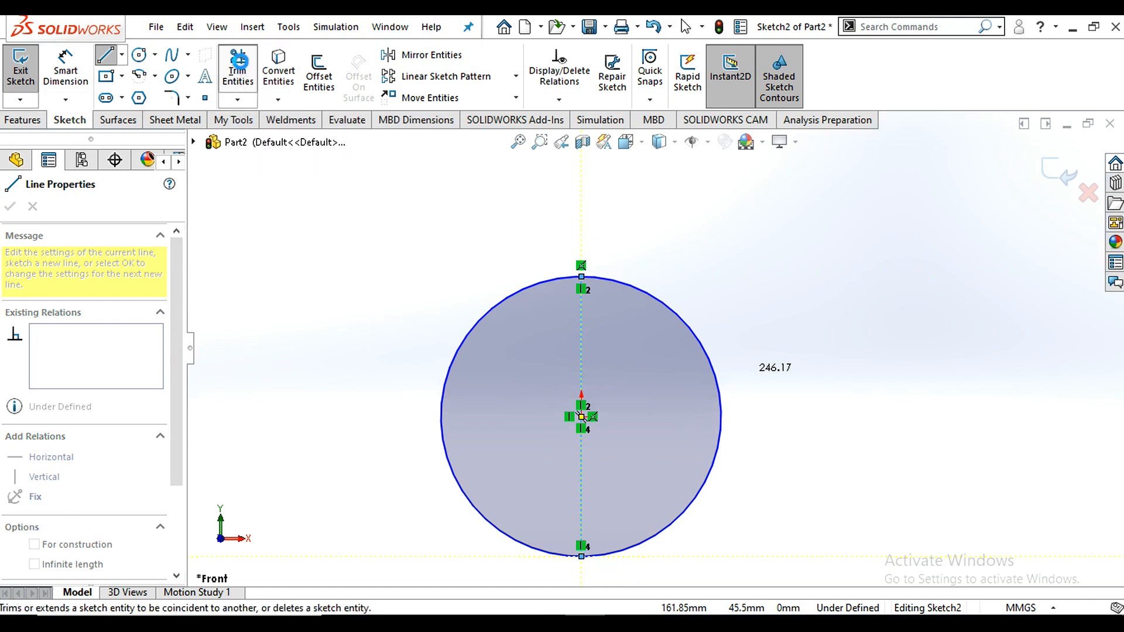
left_click(688, 326)
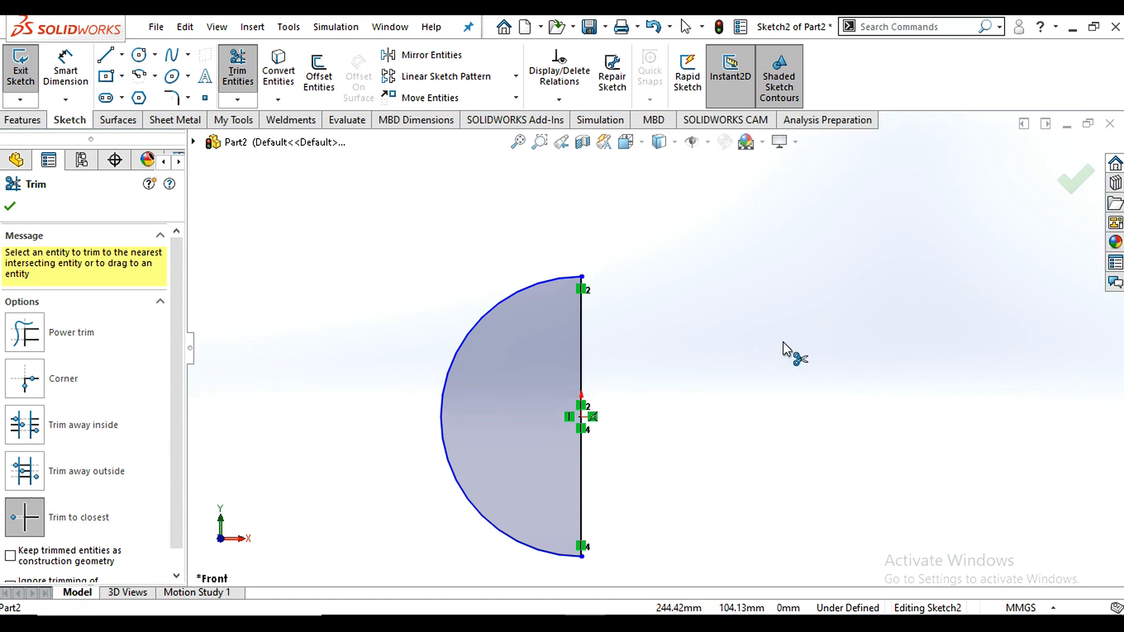
scroll(646, 397, "up", 3)
scroll(620, 407, "down", 3)
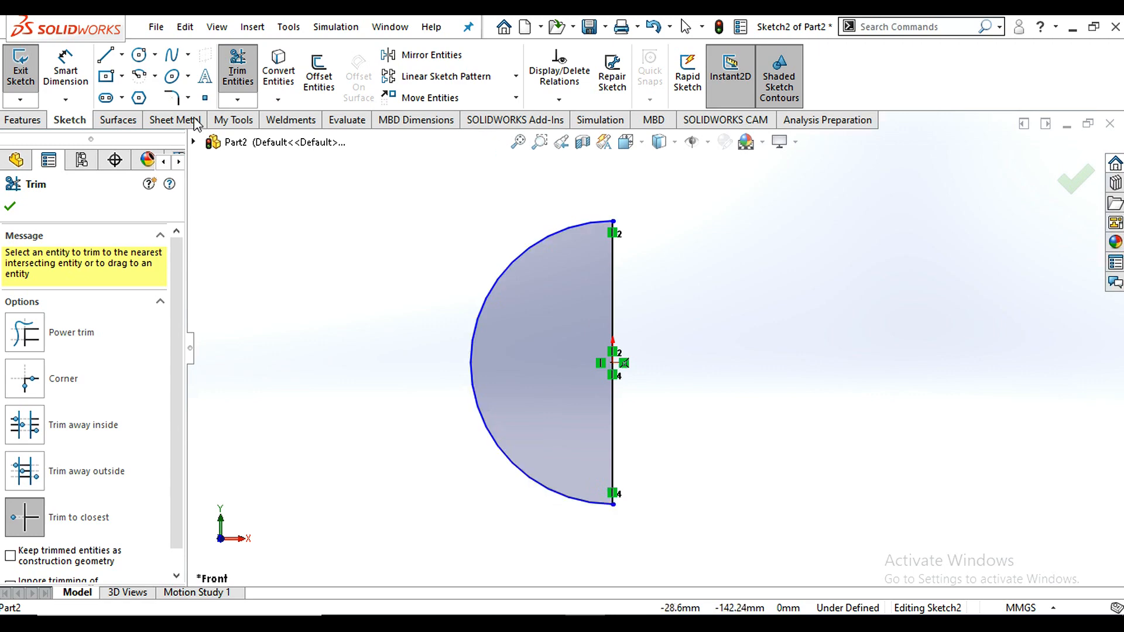
left_click(9, 207)
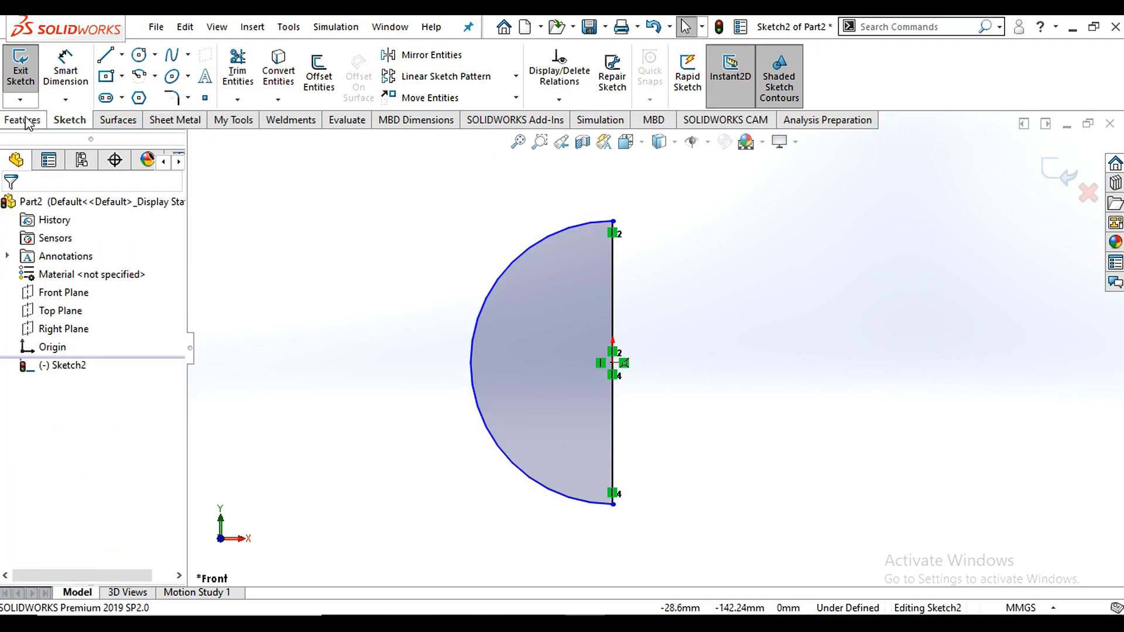
Revolve the semicircle 360° blind about its vertical diameter line to make a solid sphere
left_click(23, 122)
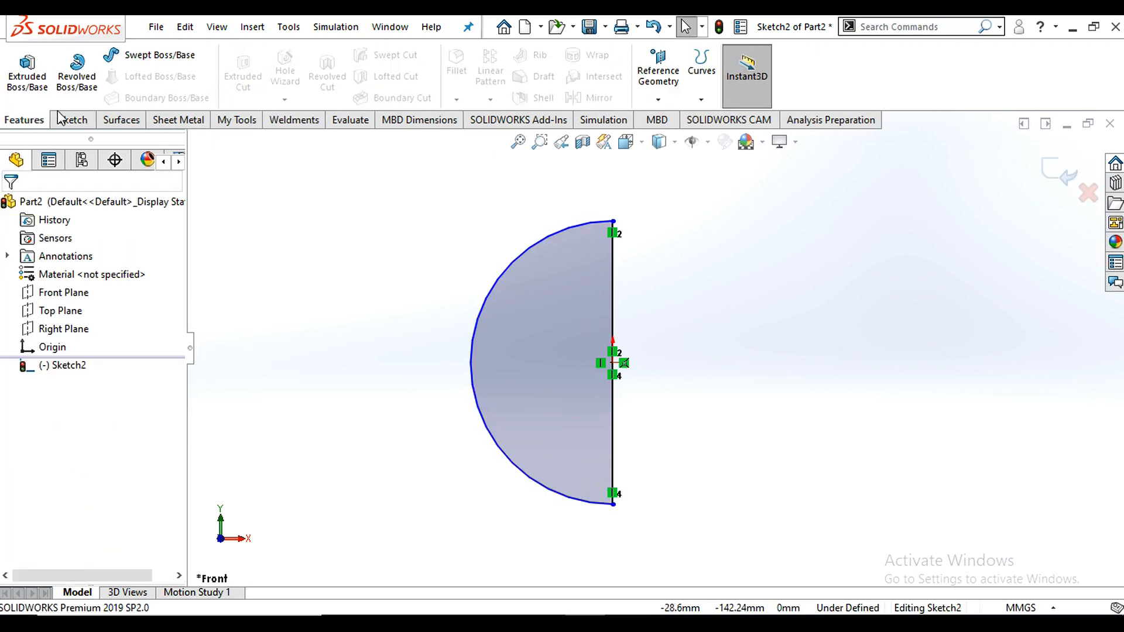
left_click(87, 80)
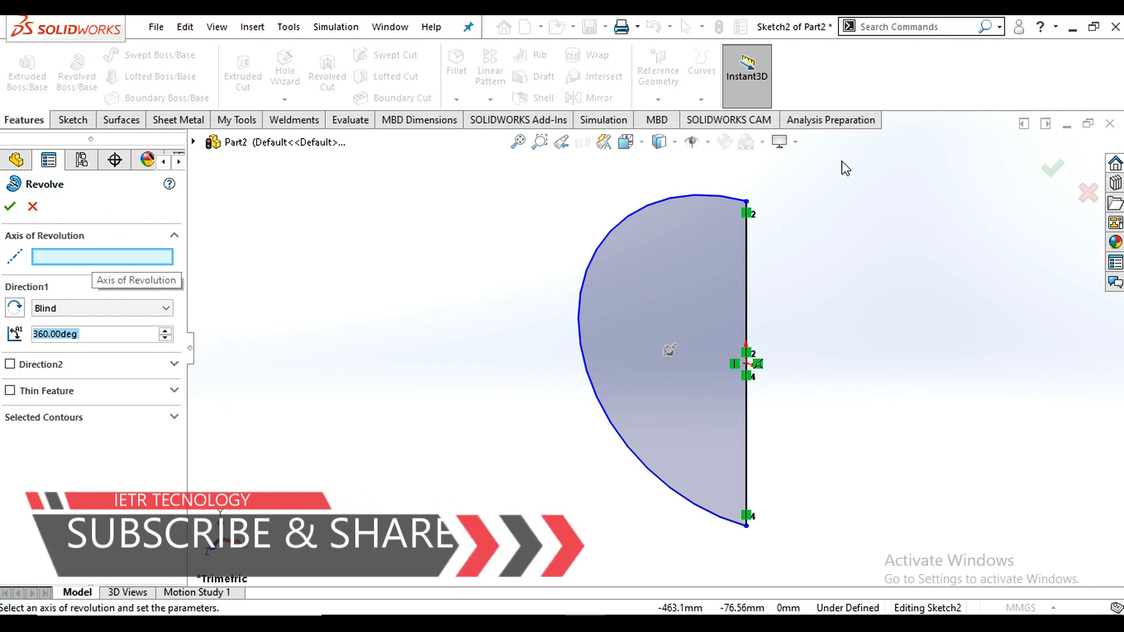
left_click(747, 294)
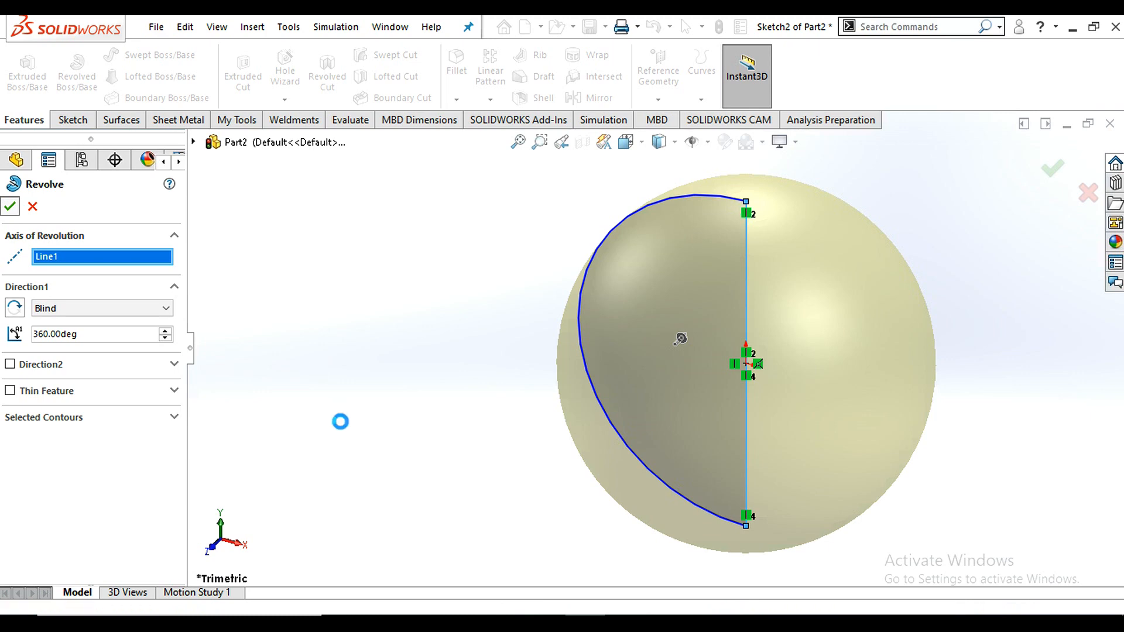
key("Return")
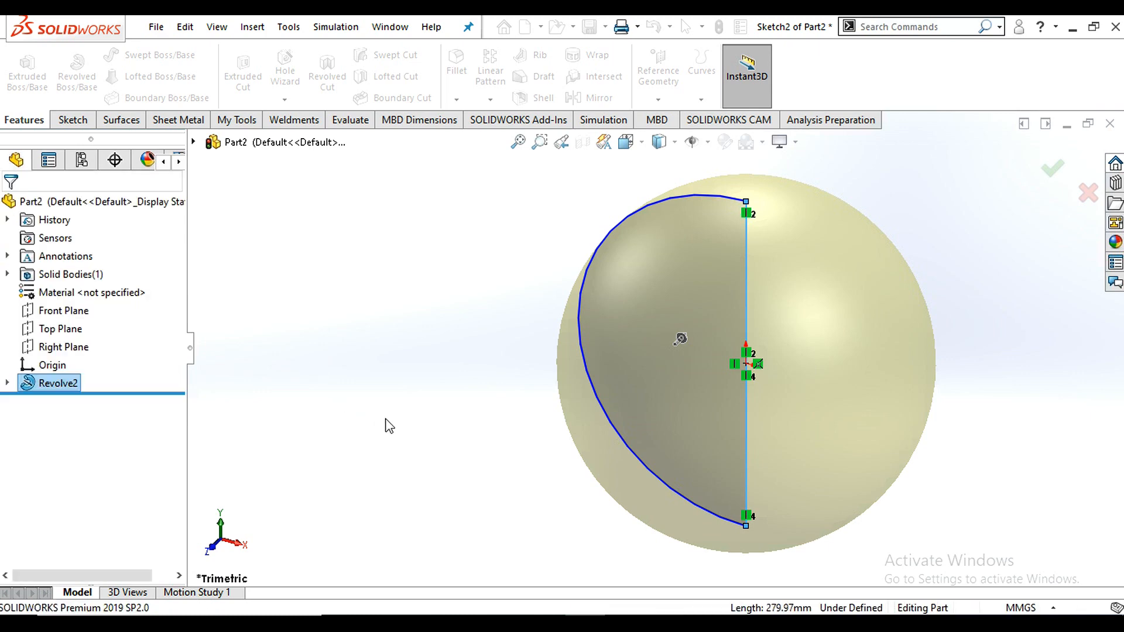
scroll(736, 335, "up", 5)
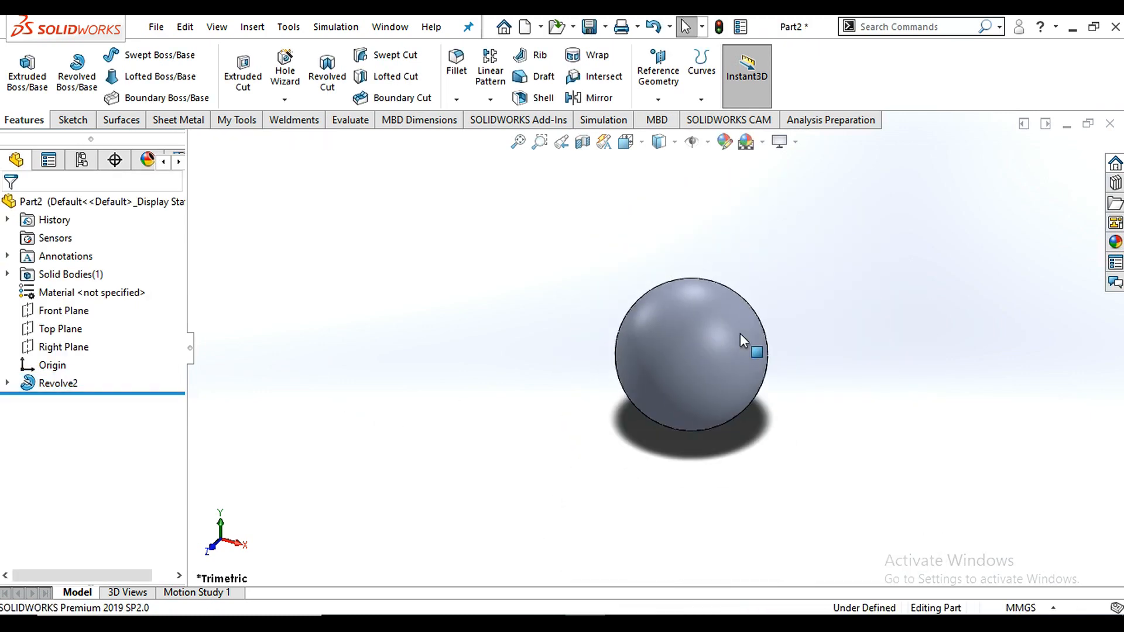
scroll(739, 347, "down", 3)
middle_click_drag(708, 394, 737, 333)
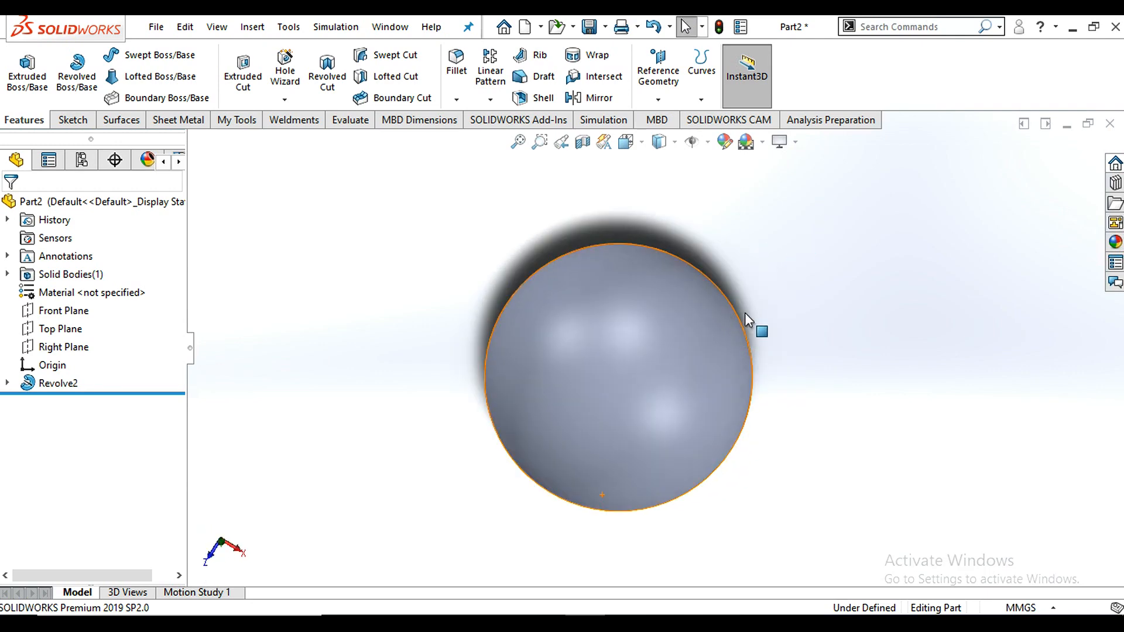
Delete the revolved sphere feature and the semicircle sketch it was made from
right_click(64, 386)
left_click(101, 392)
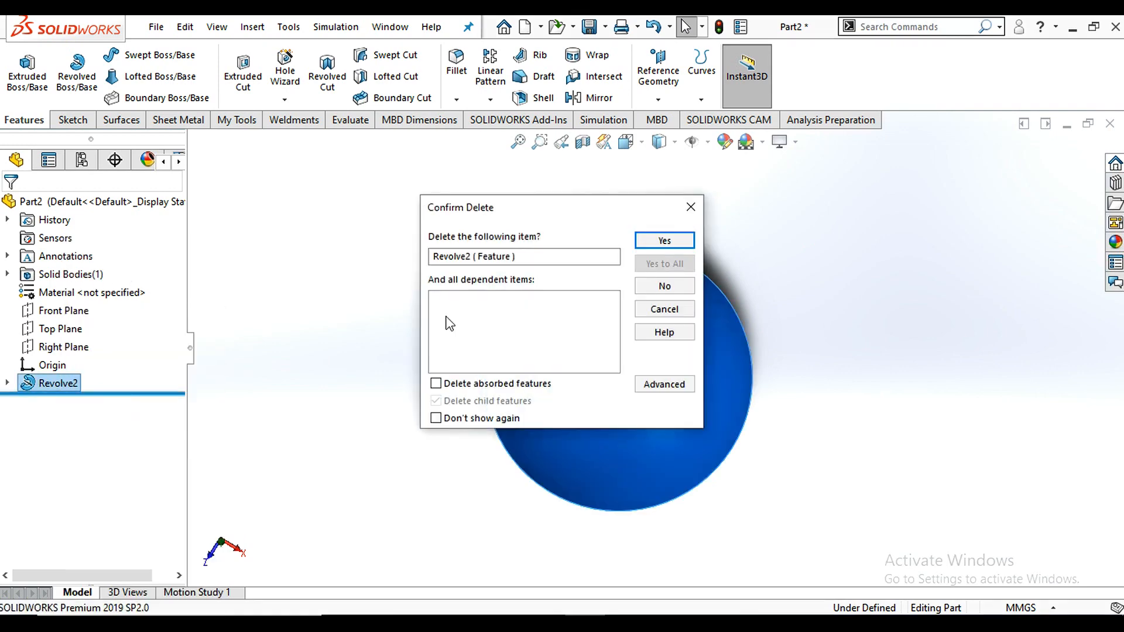
left_click(655, 241)
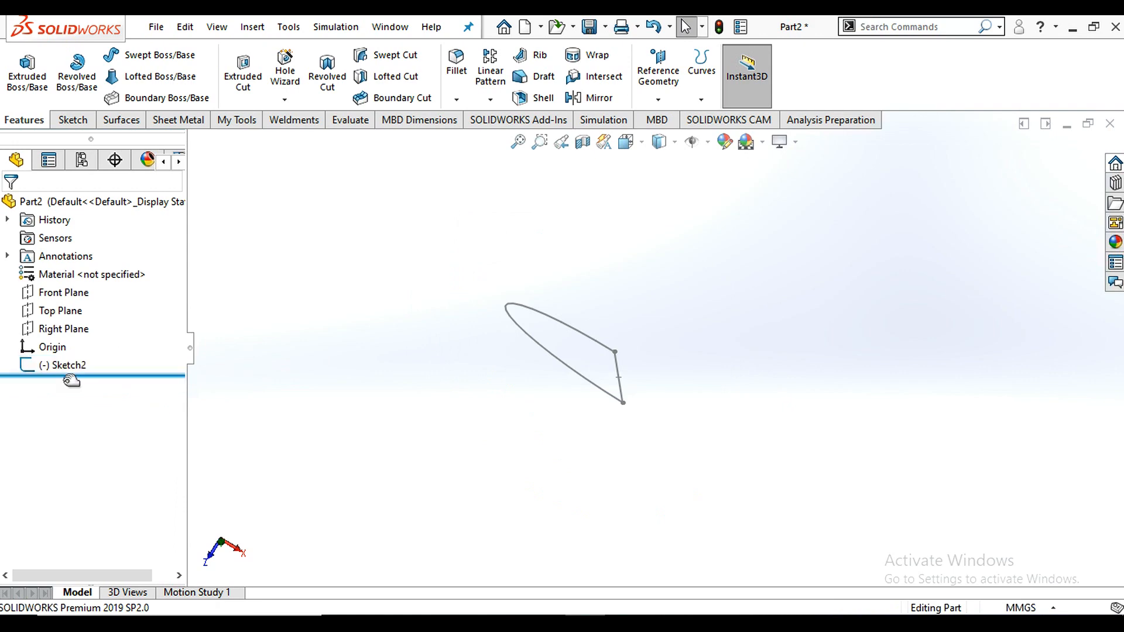
right_click(68, 366)
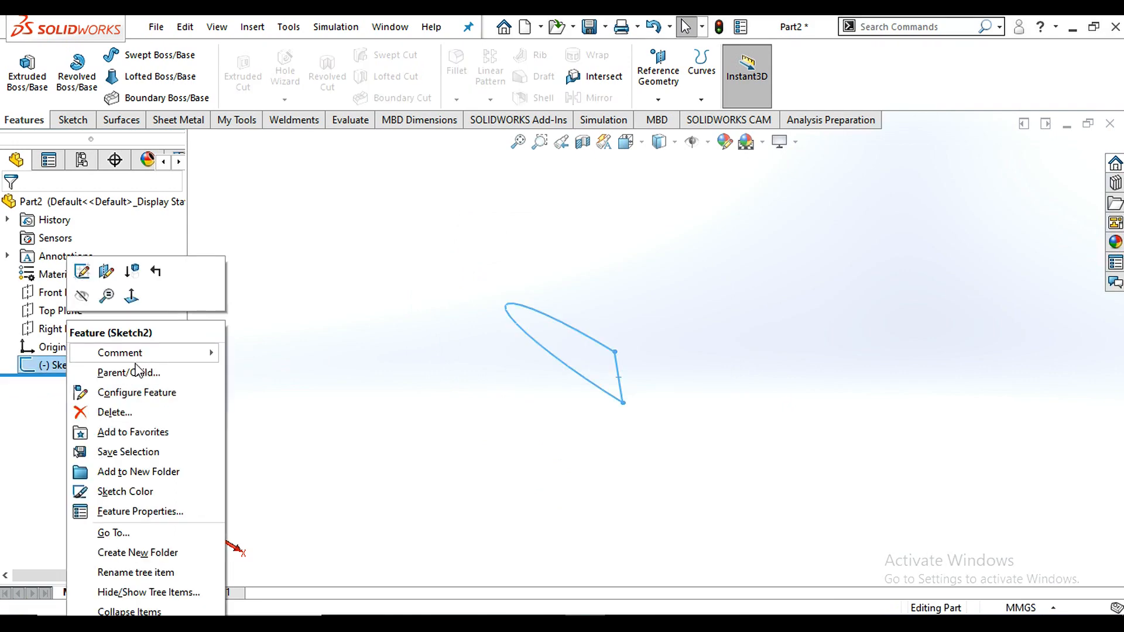
left_click(115, 412)
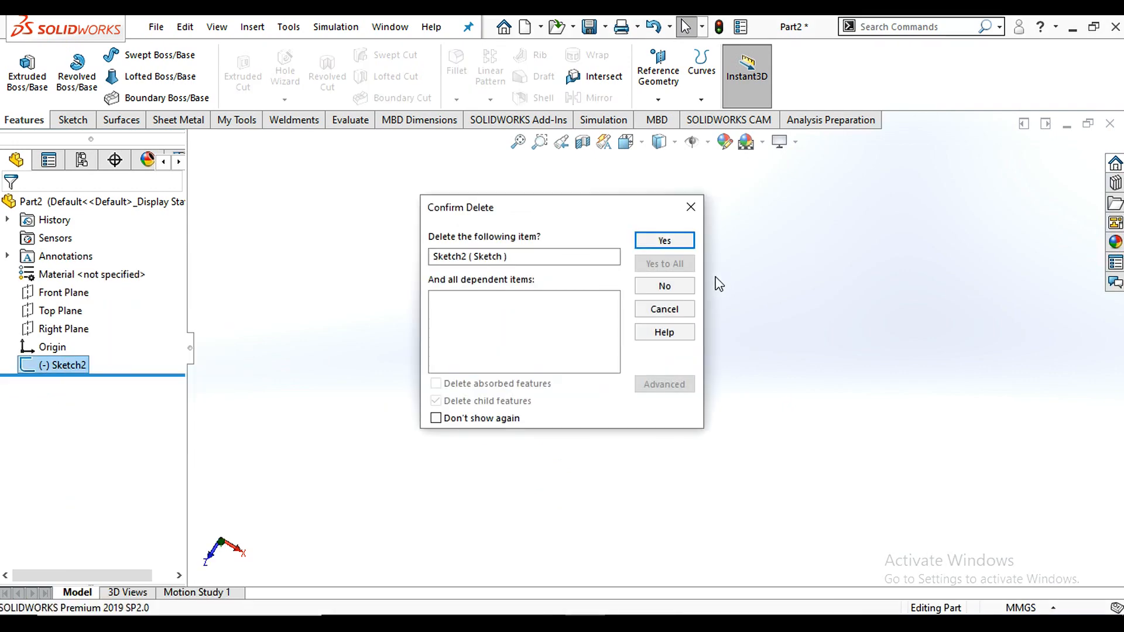
left_click(668, 241)
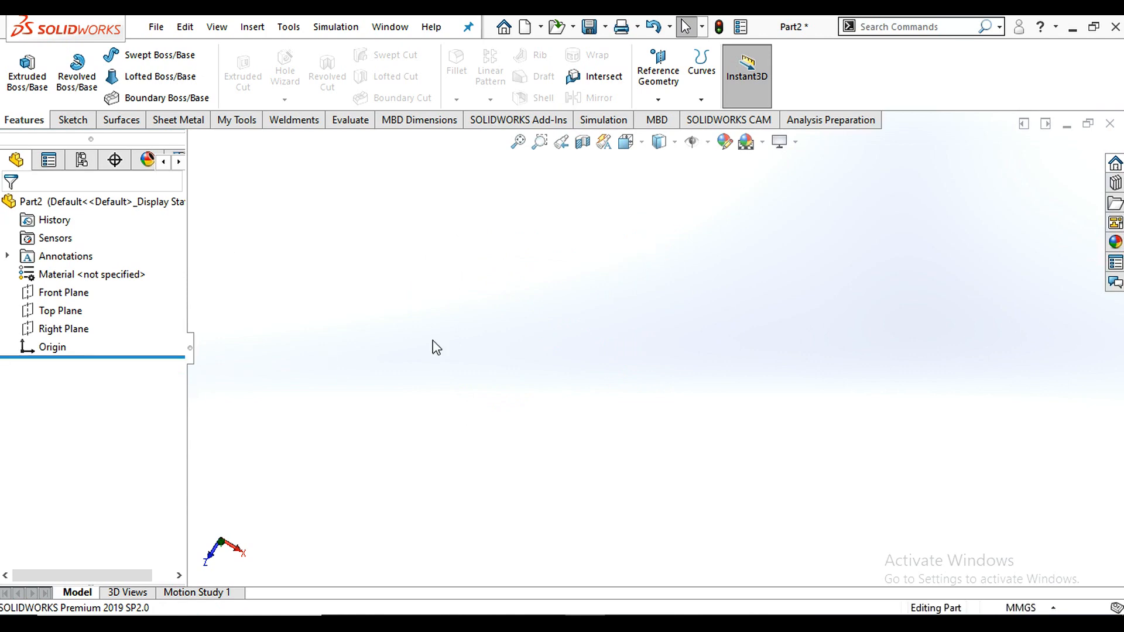
Start a new sketch on the Front Plane and draw a vertical line about 132 mm up from the origin
left_click(66, 293)
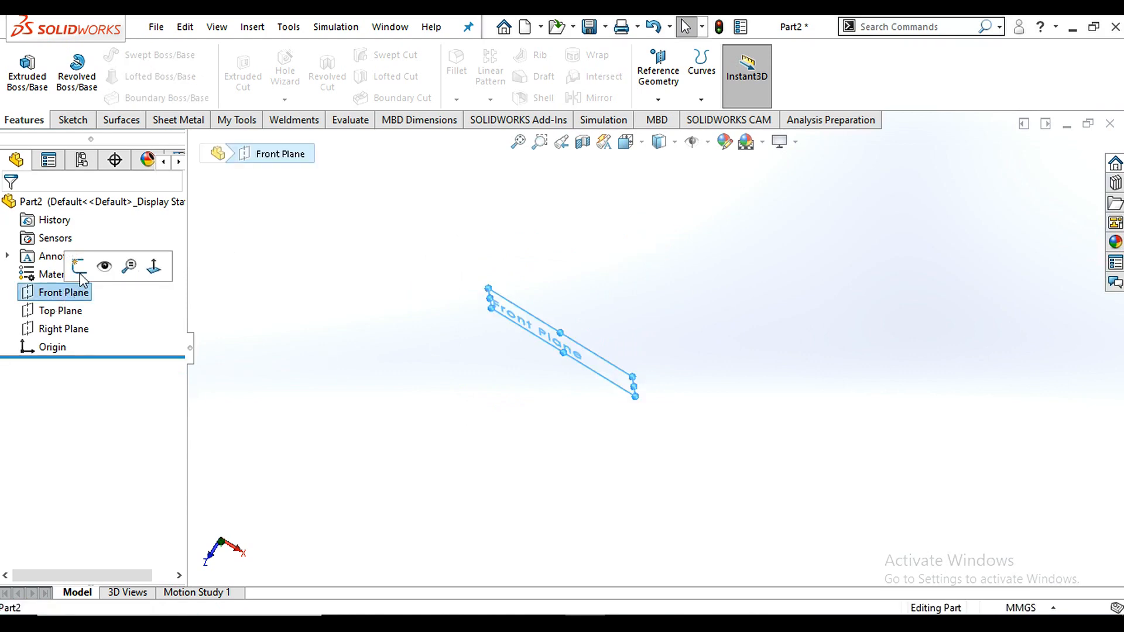
left_click(79, 267)
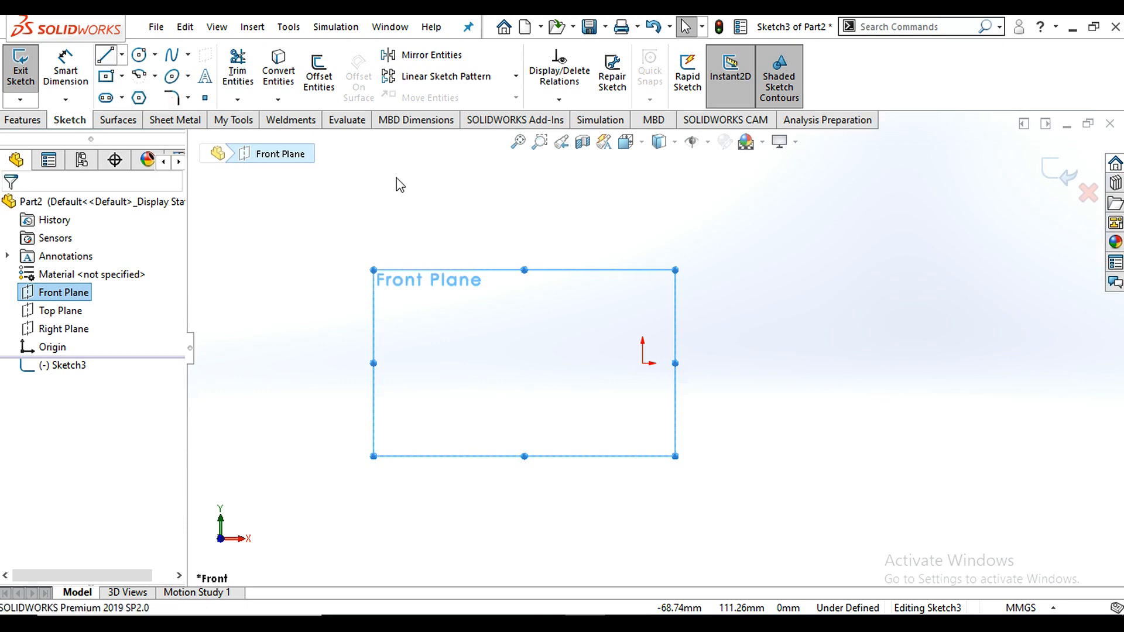
scroll(650, 381, "up", 3)
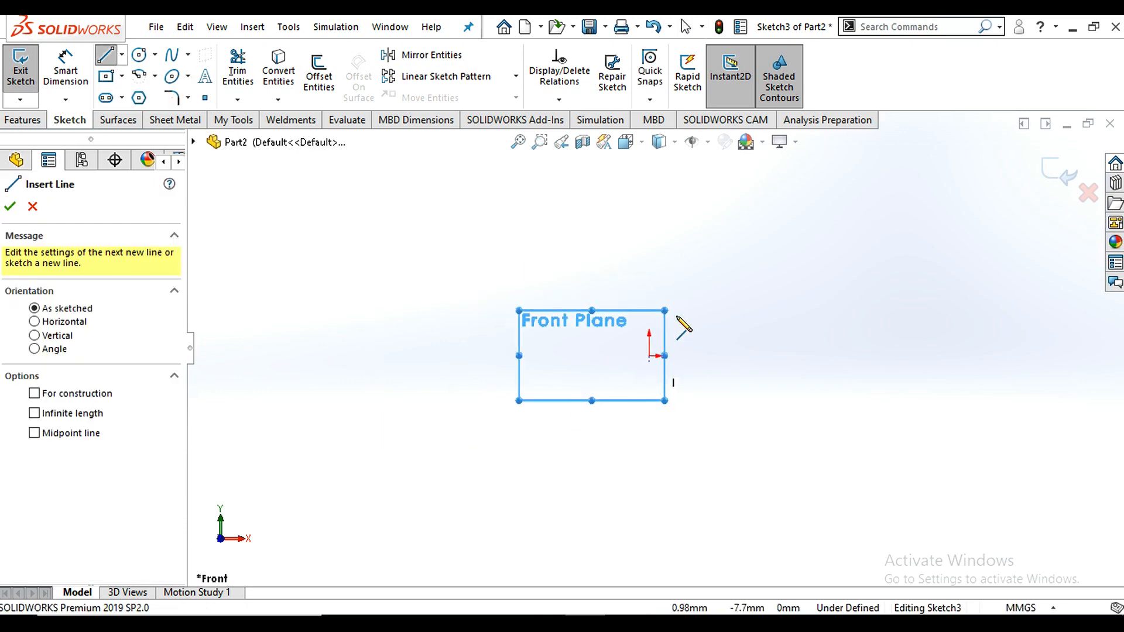
scroll(668, 338, "down", 3)
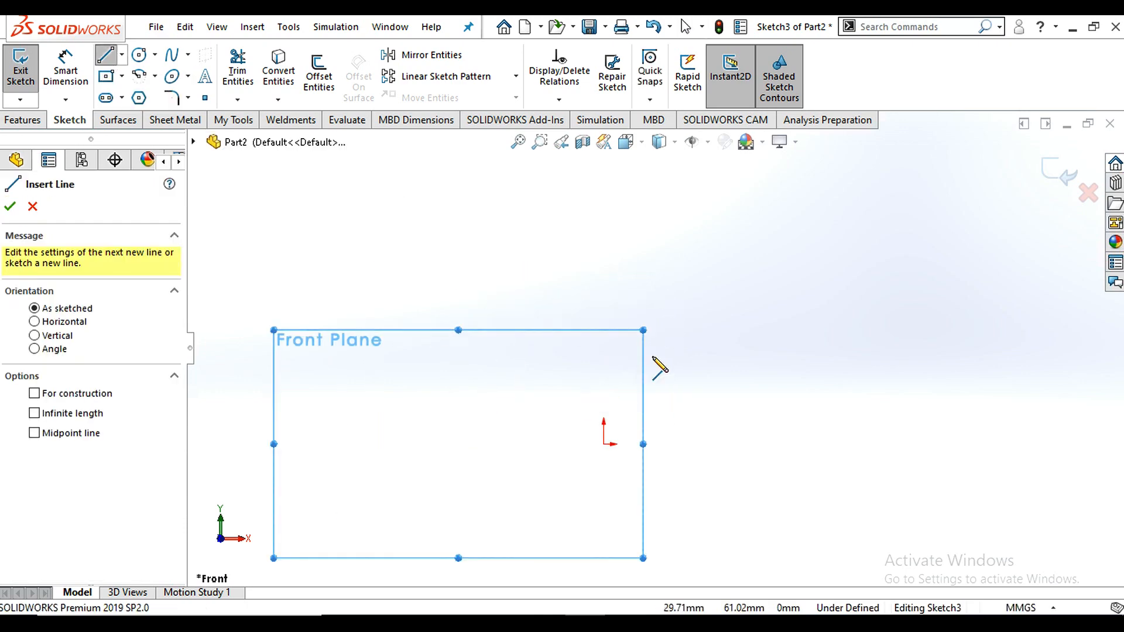
left_click(603, 444)
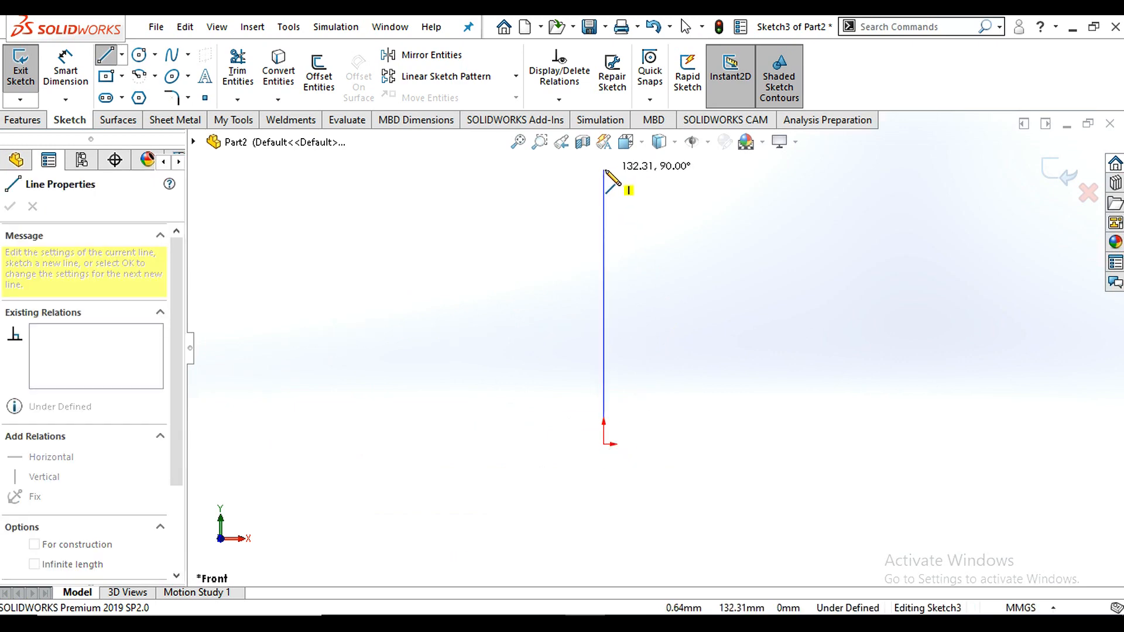
left_click(604, 169)
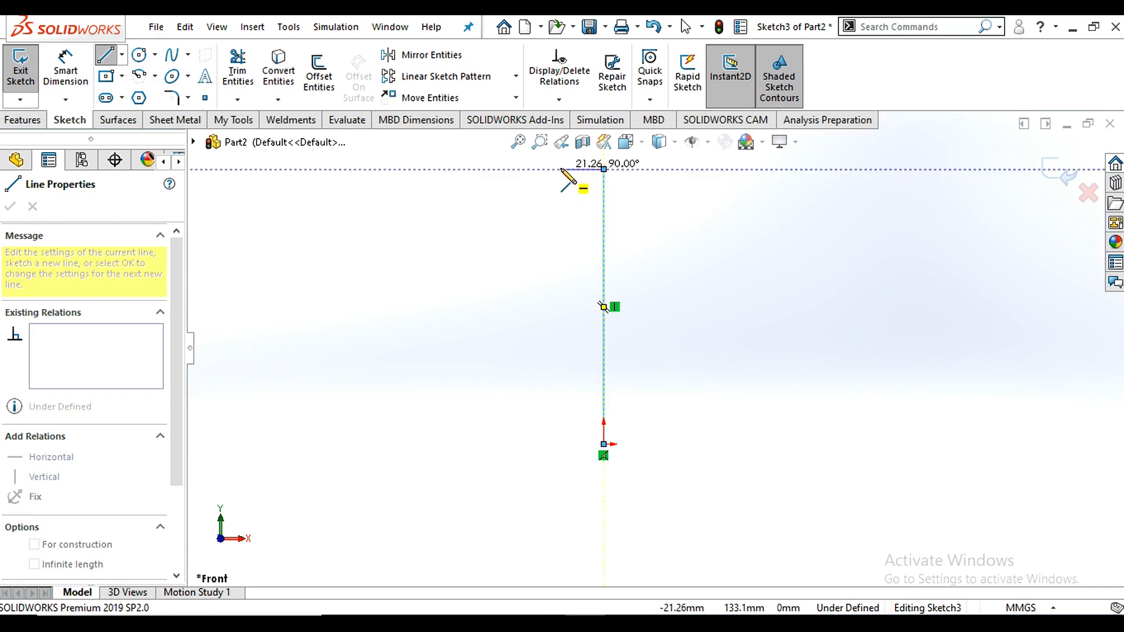
Complete the closed profile with a top line about 21 mm leftward, a slant about 57 mm long, a vertical side and a horizontal base to the origin
left_click(560, 169)
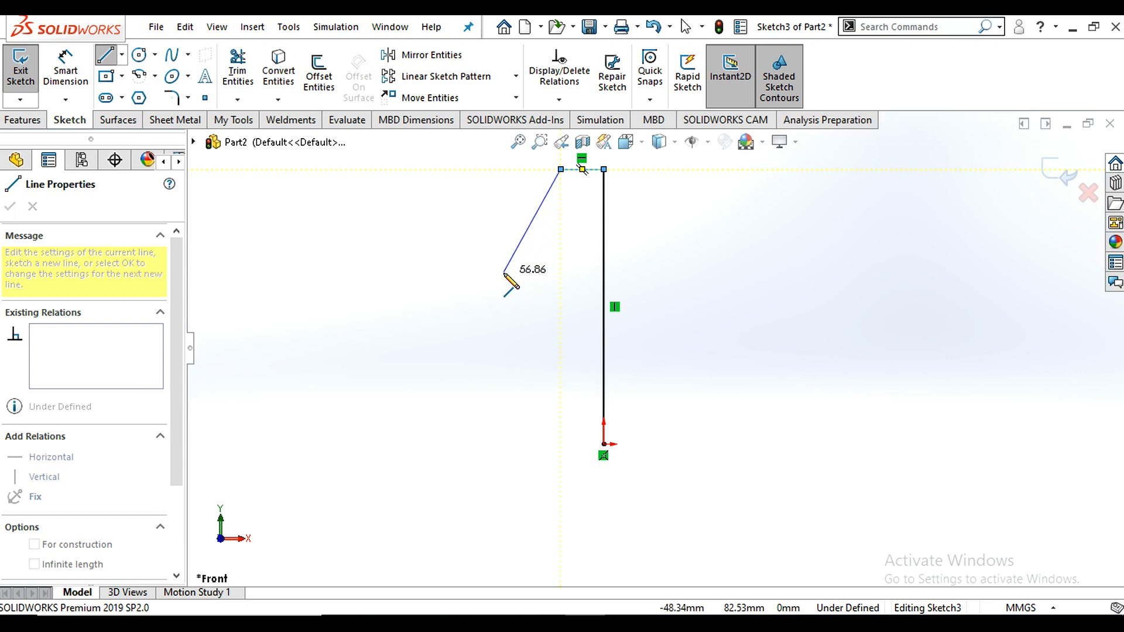
left_click(504, 271)
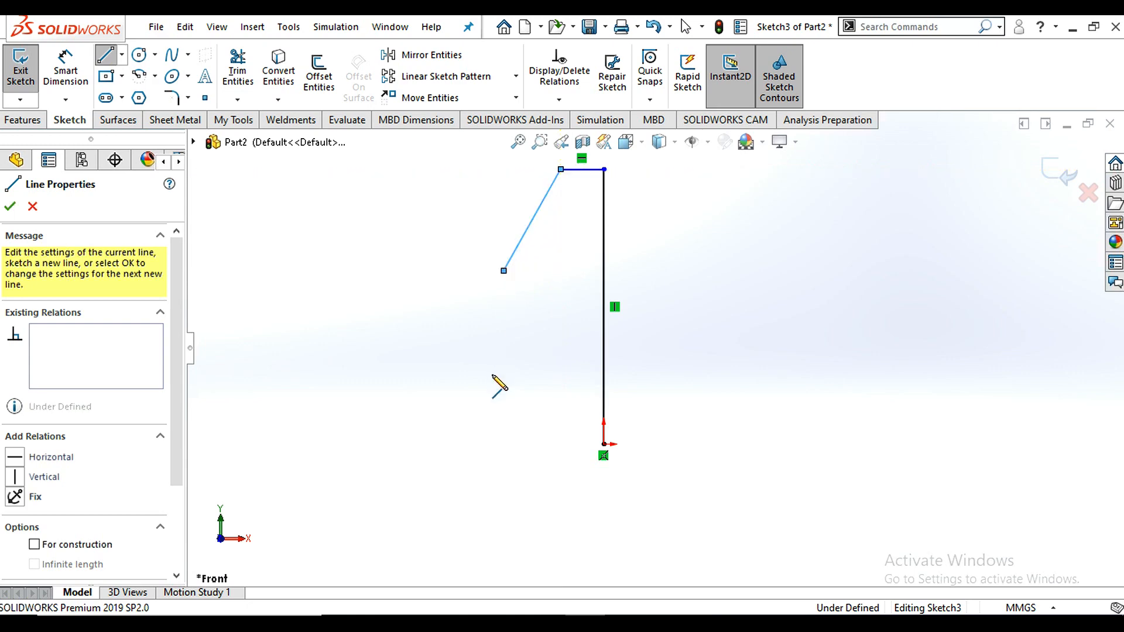
left_click(503, 444)
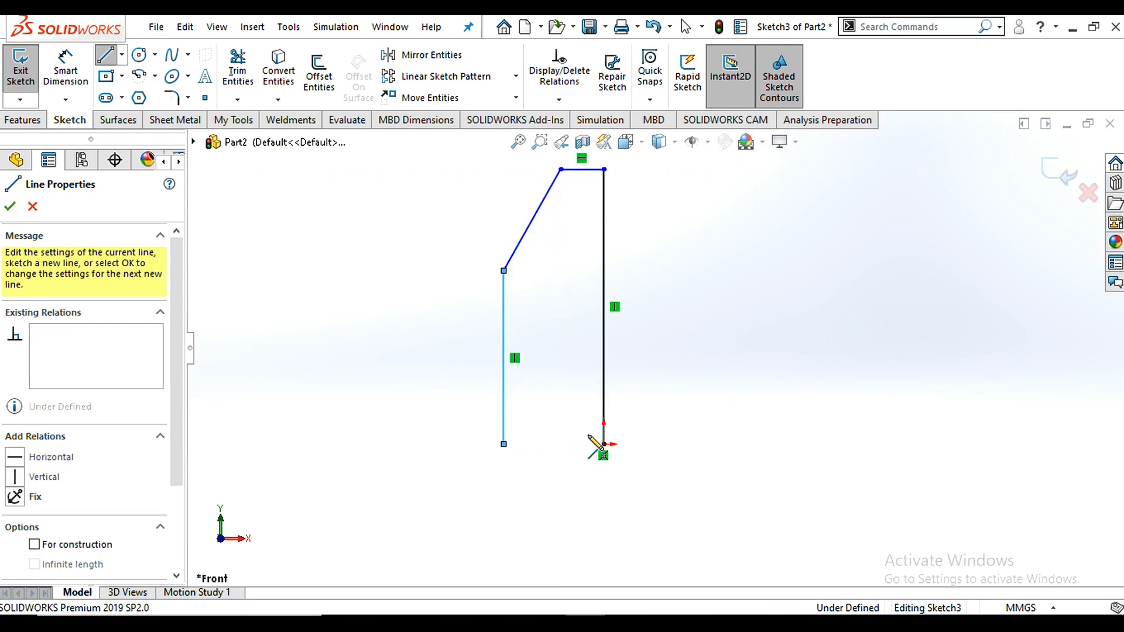
left_click(604, 444)
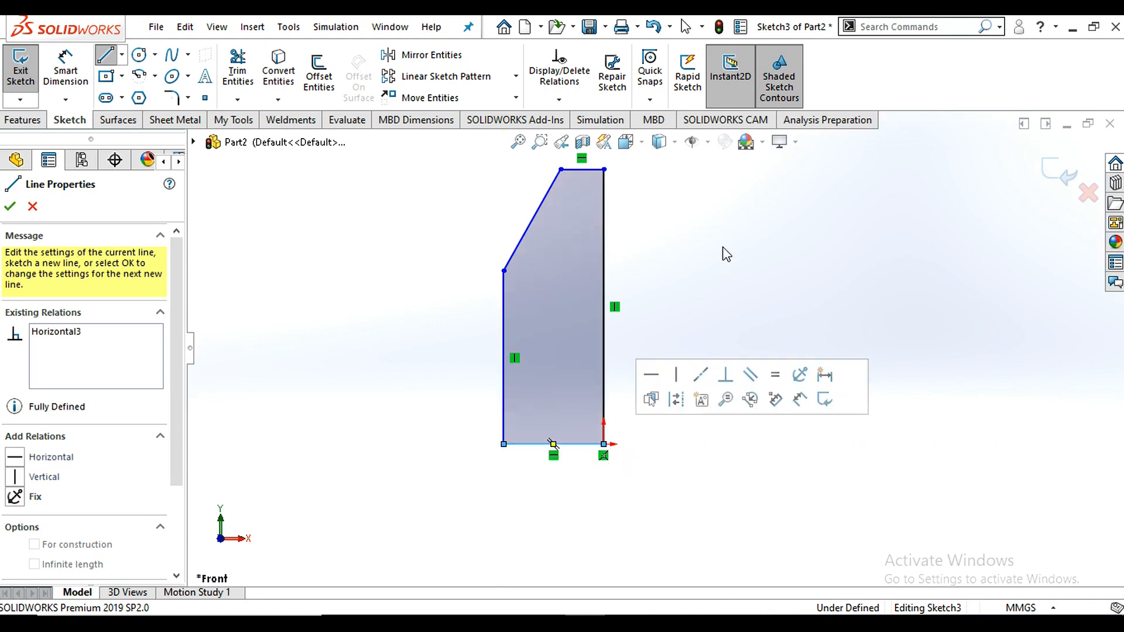
right_click(756, 272)
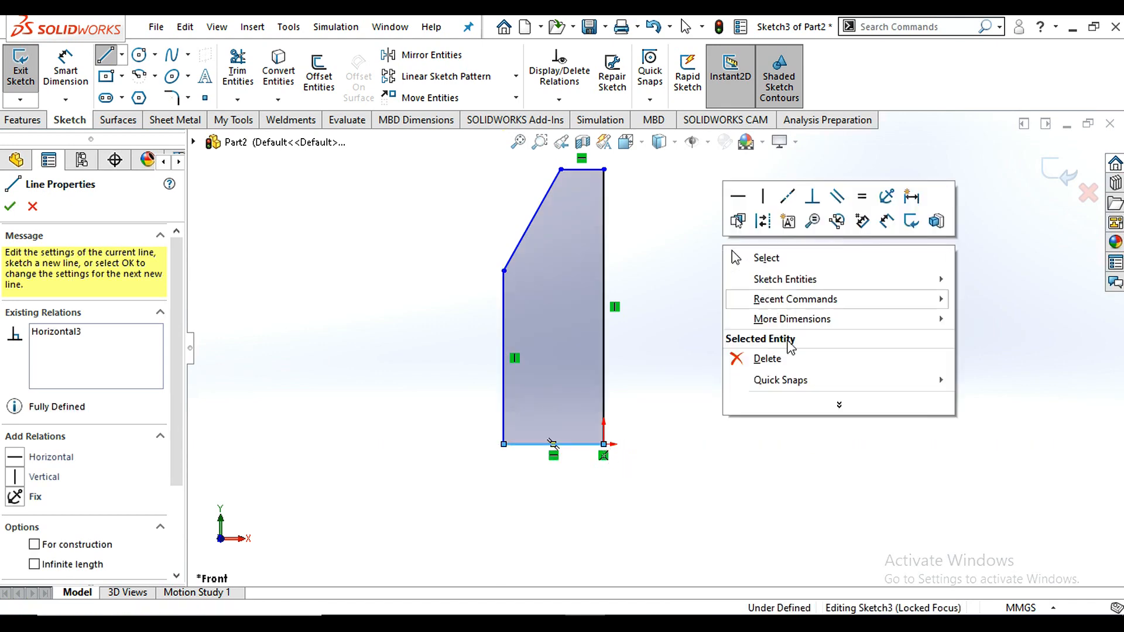
left_click(776, 258)
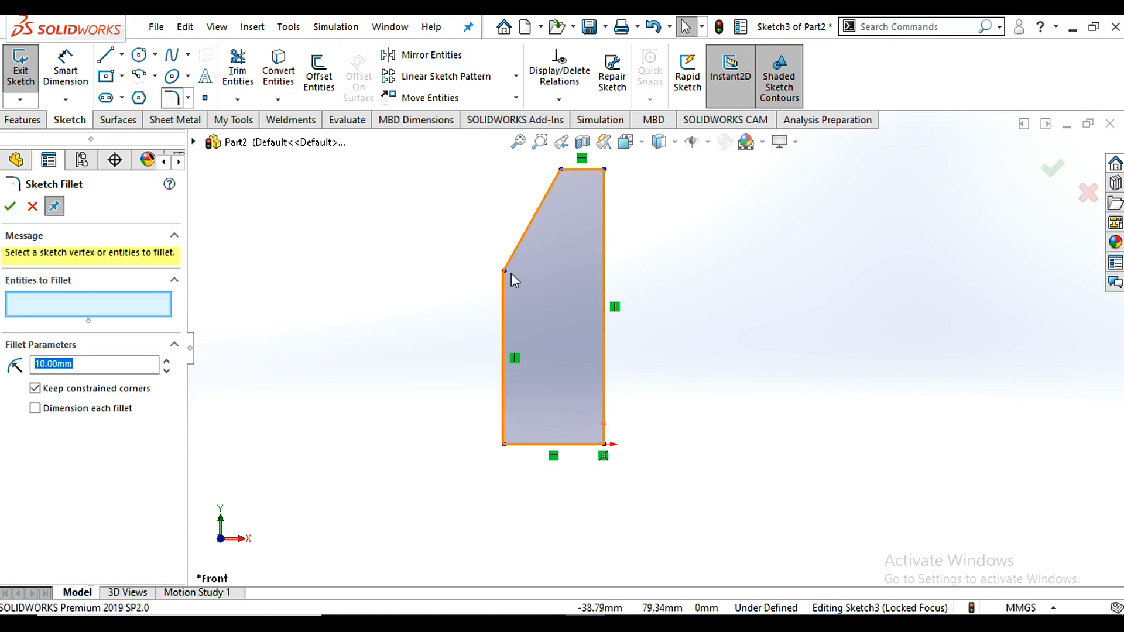
Round the corner between the slanted line and the left vertical side with a 60 mm sketch fillet
left_click(505, 350)
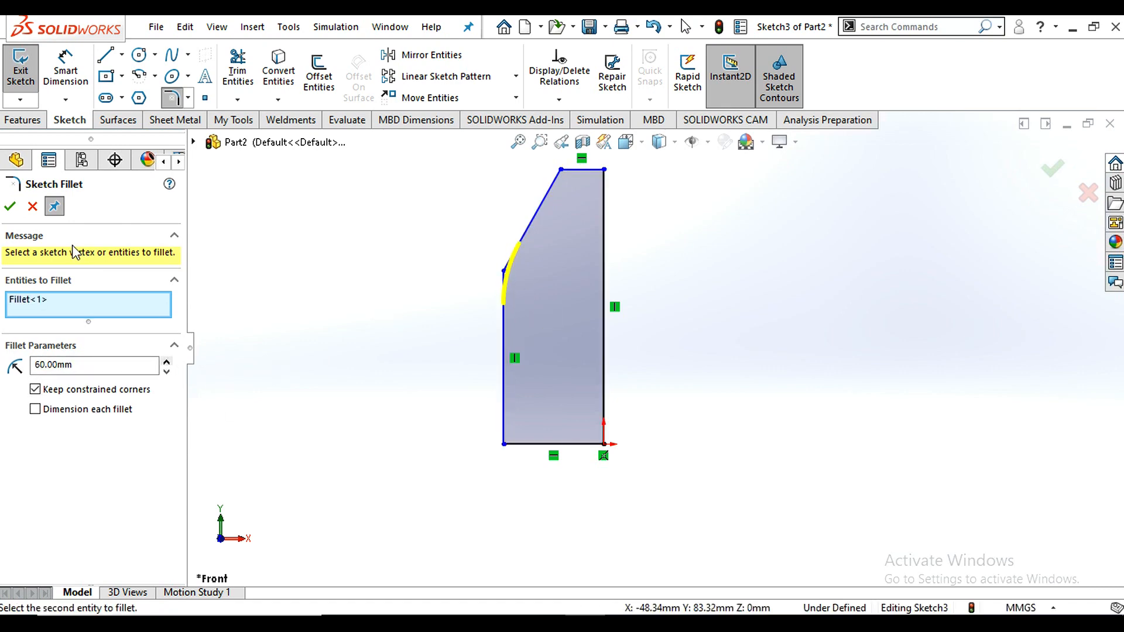
left_click(10, 207)
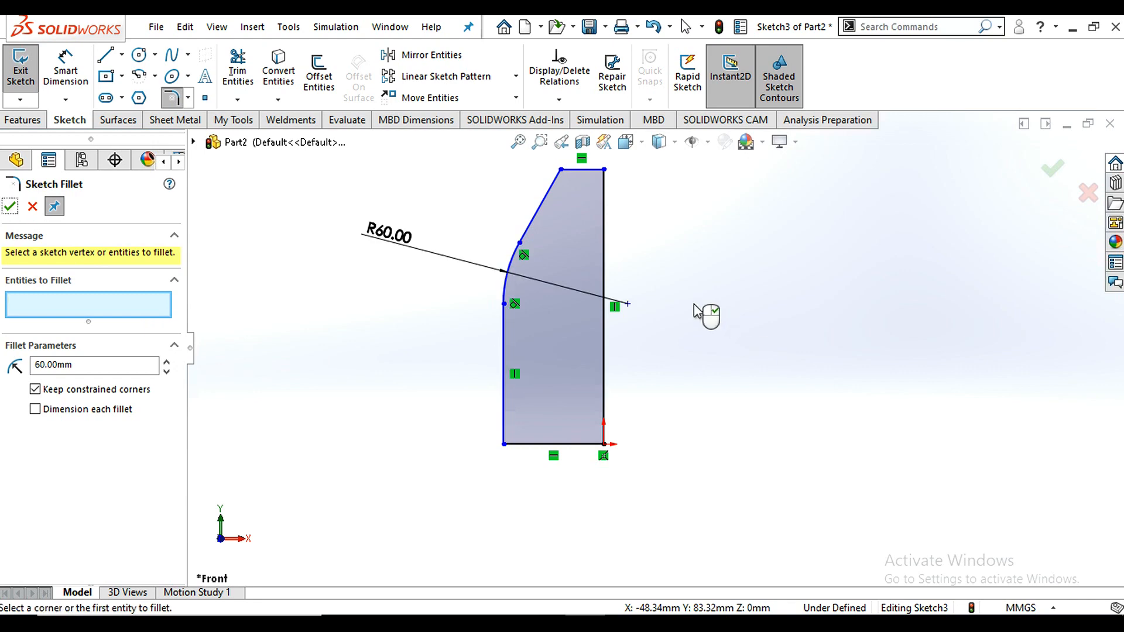
left_click(9, 207)
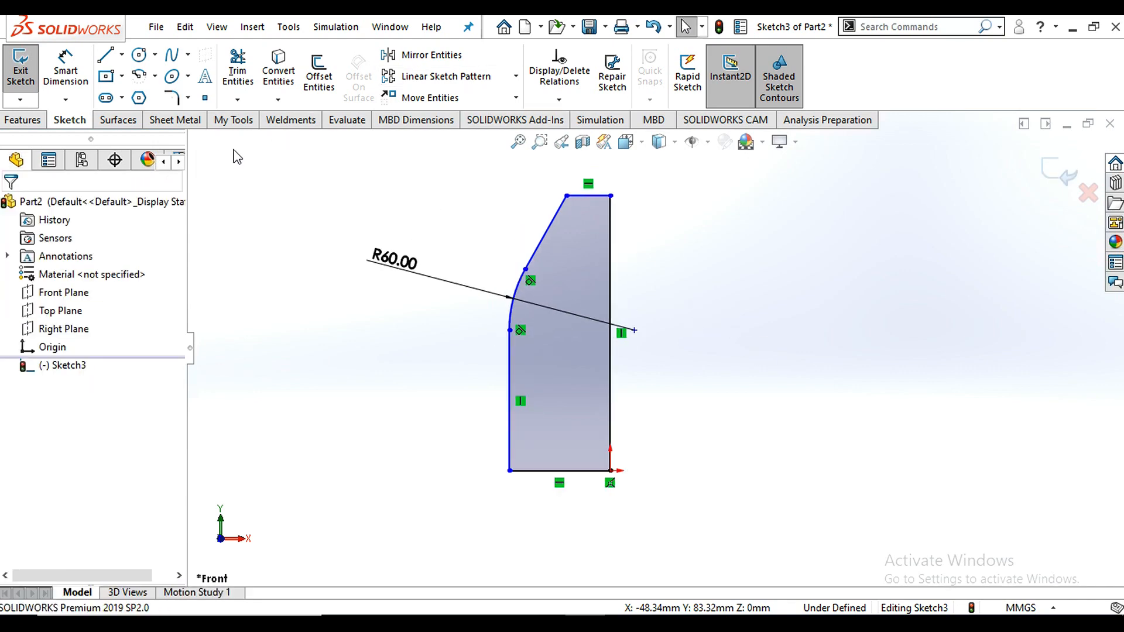
Revolve the bottle-like profile 360° about its long vertical line
left_click(24, 120)
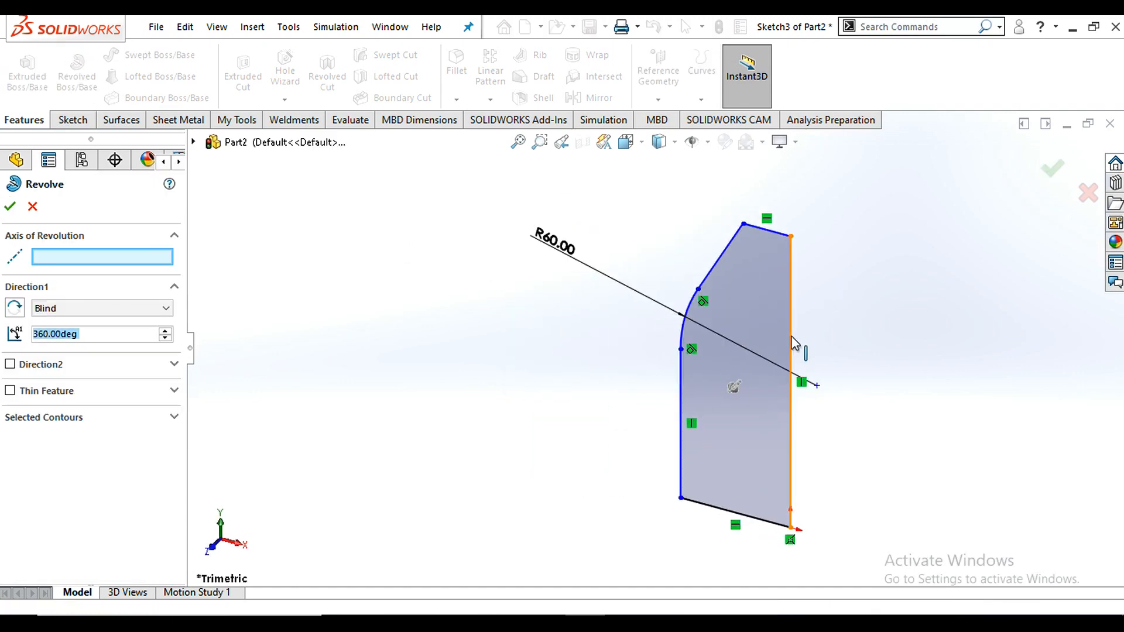
left_click(791, 339)
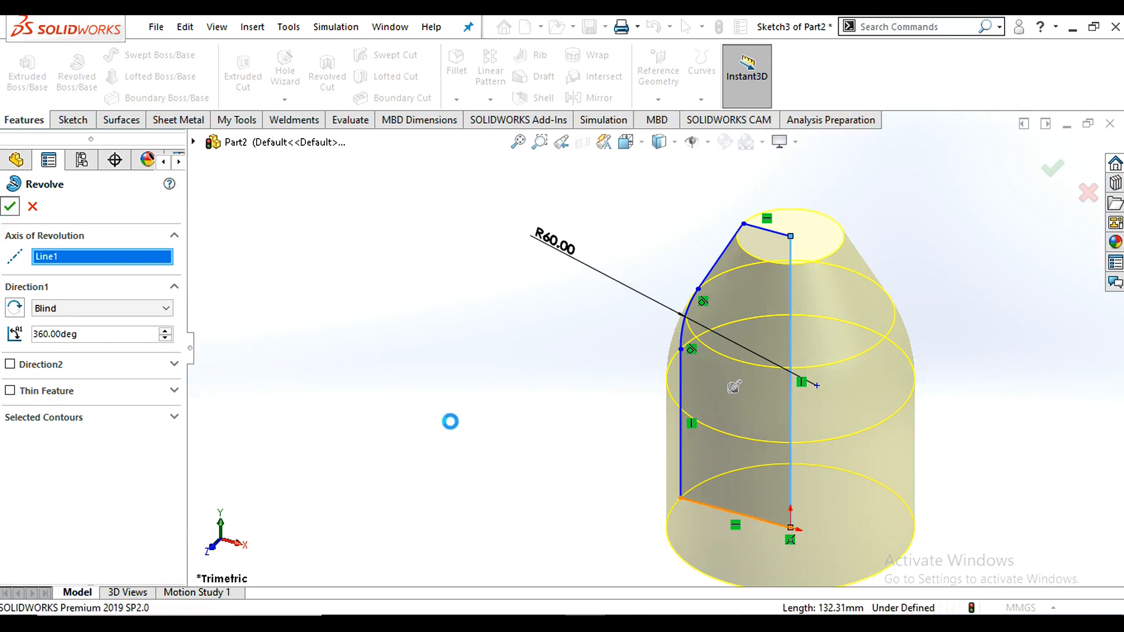
key("Return")
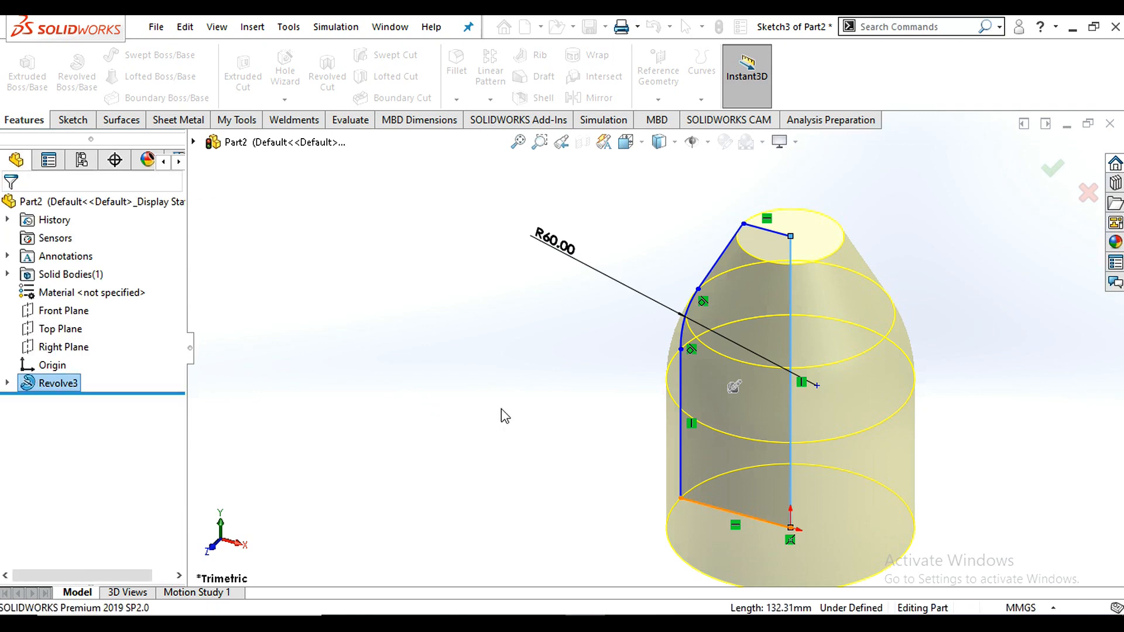
mouse_move(852, 409)
middle_mouse_down()
mouse_move(766, 363)
mouse_move(762, 374)
mouse_move(785, 260)
mouse_move(640, 353)
mouse_move(582, 243)
mouse_move(756, 227)
mouse_move(673, 281)
mouse_move(658, 344)
mouse_move(786, 351)
mouse_move(612, 318)
mouse_move(572, 381)
mouse_move(610, 466)
mouse_move(683, 244)
mouse_move(673, 376)
mouse_move(623, 391)
middle_mouse_up()
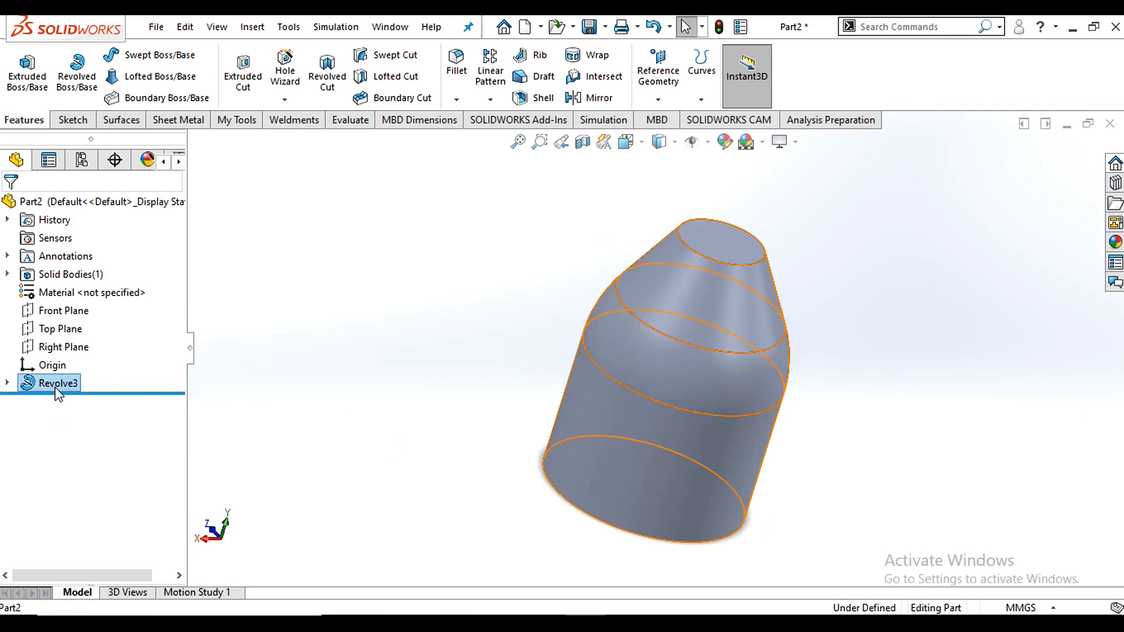
Delete the revolved bottle feature while keeping its sketch, and reopen that sketch for editing, viewed normal to its plane
right_click(57, 383)
left_click(92, 392)
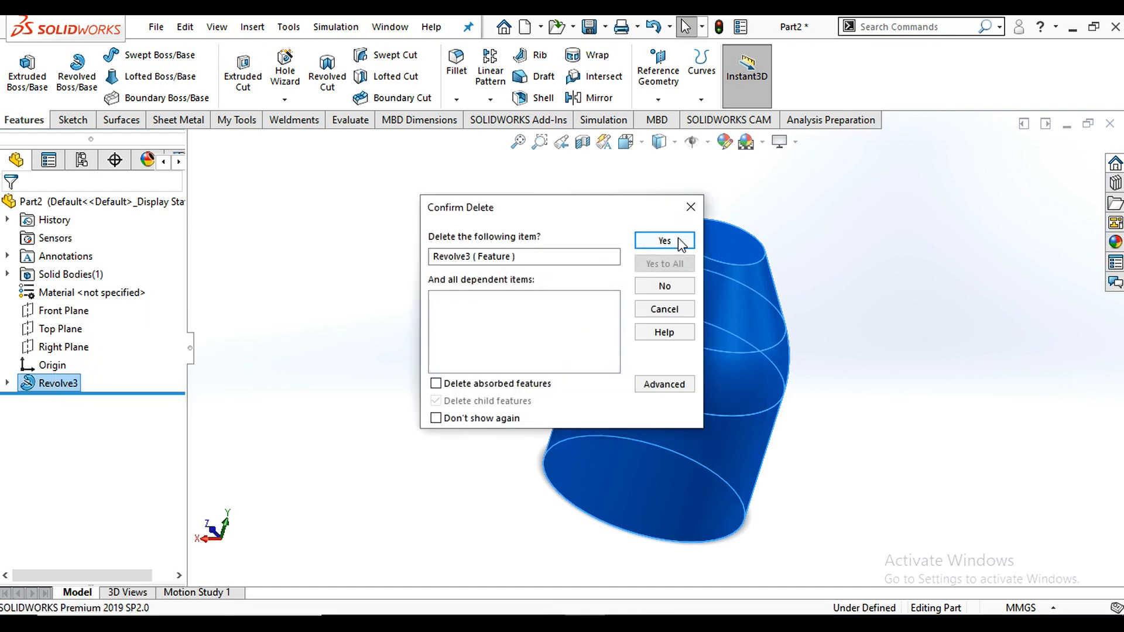
left_click(674, 242)
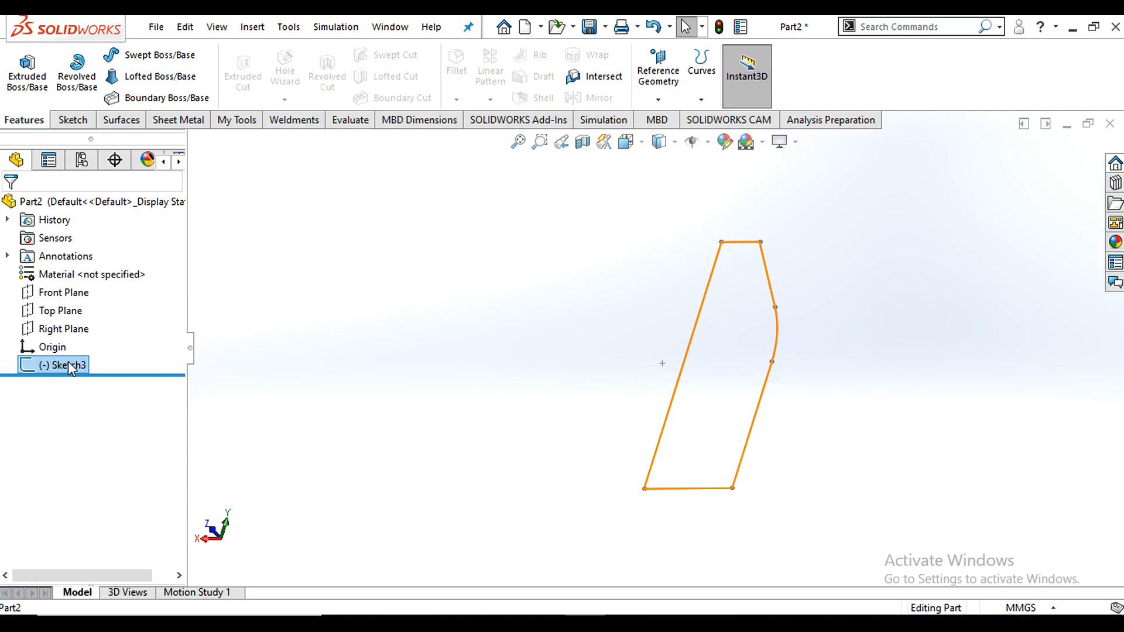
right_click(68, 363)
left_click(83, 272)
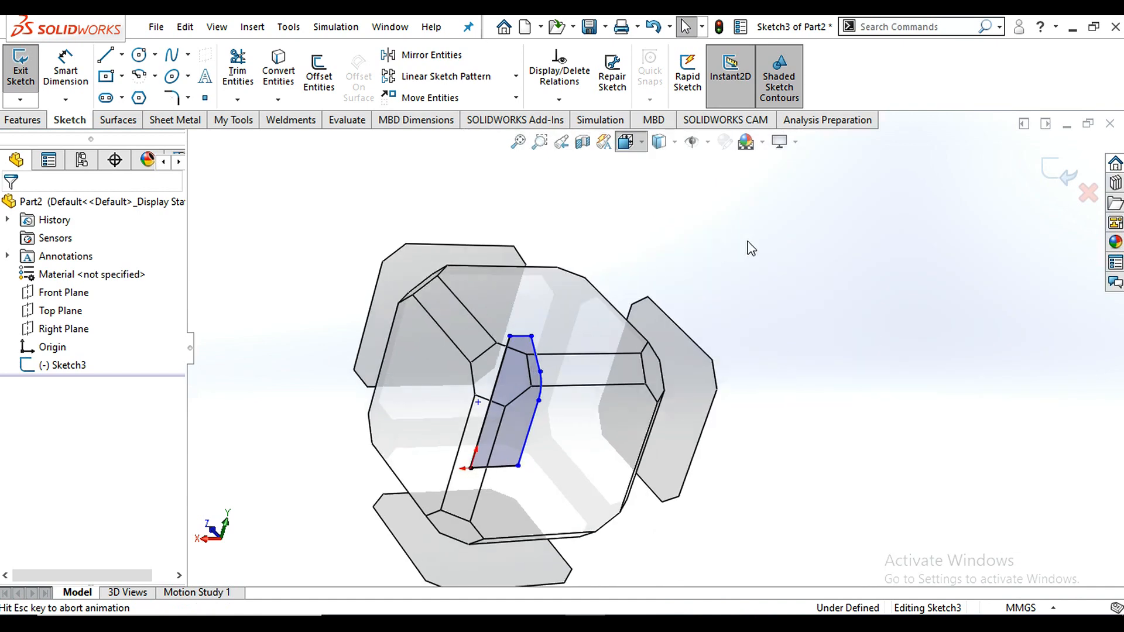
left_click(642, 143)
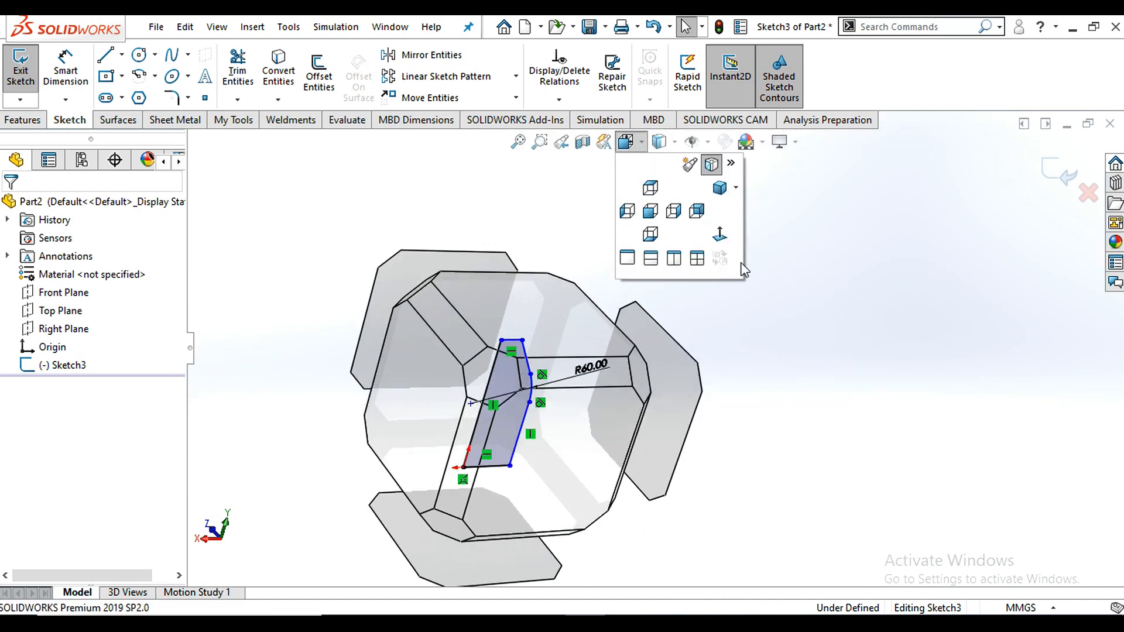
left_click(720, 235)
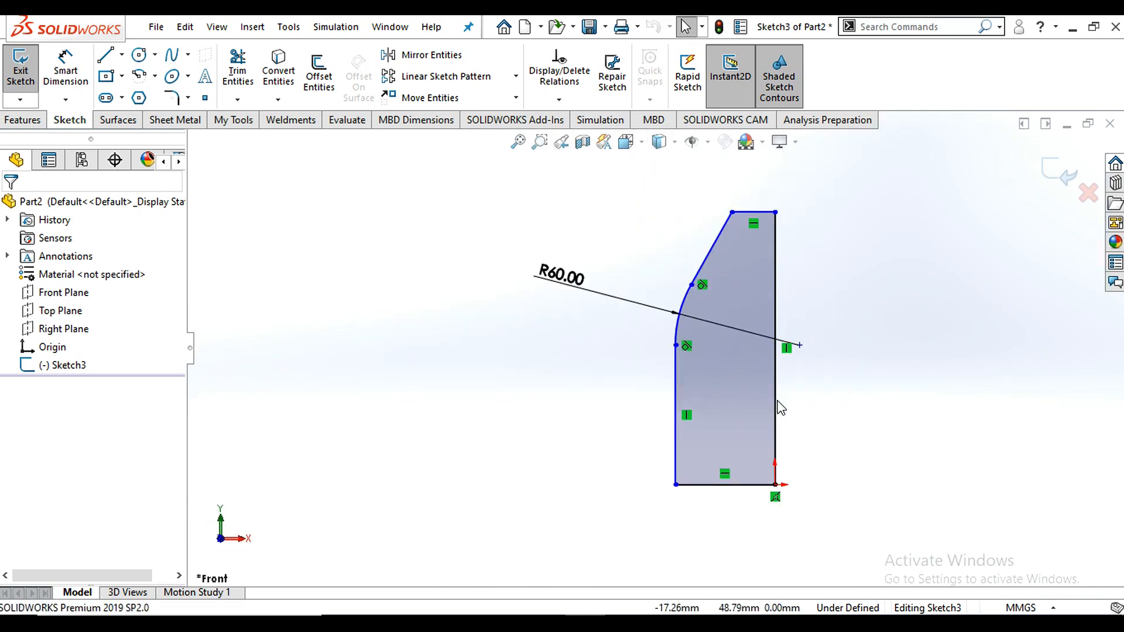
Power-trim all lines and the fillet arc of the profile, leaving only the vertical line rising from the origin
scroll(814, 271, "down", 2)
scroll(739, 335, "up", 3)
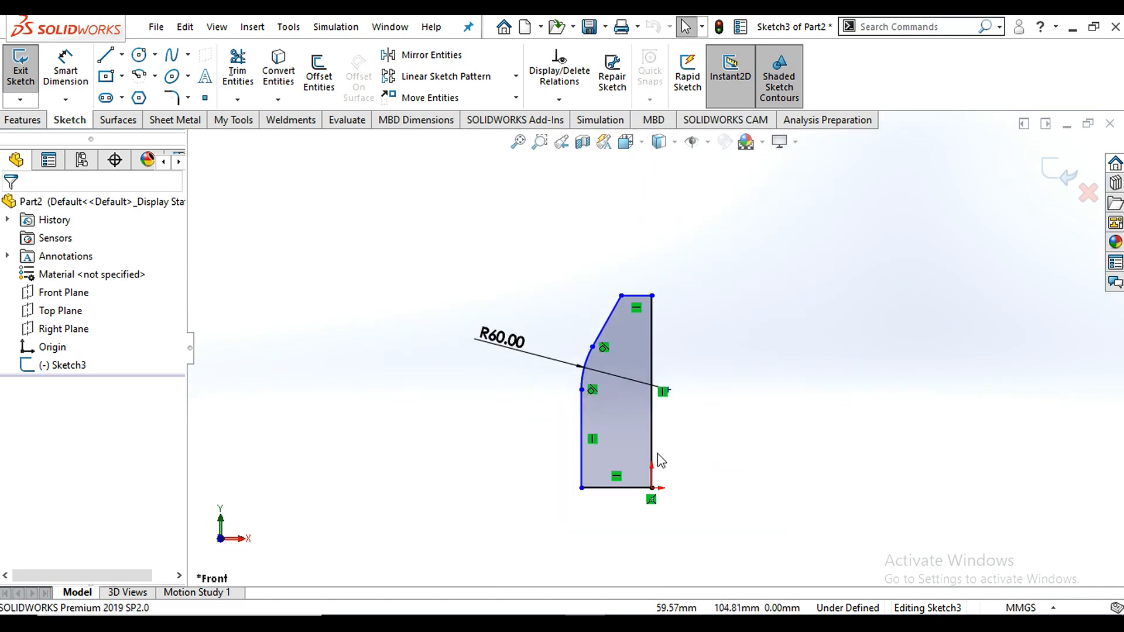
scroll(658, 453, "down", 1)
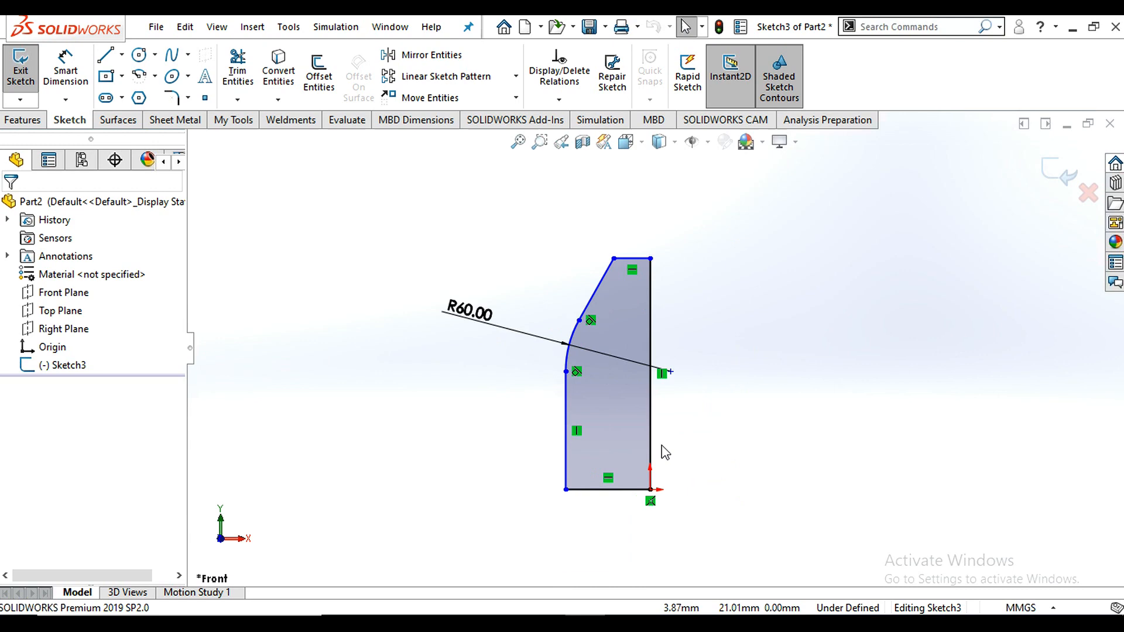
left_click(238, 69)
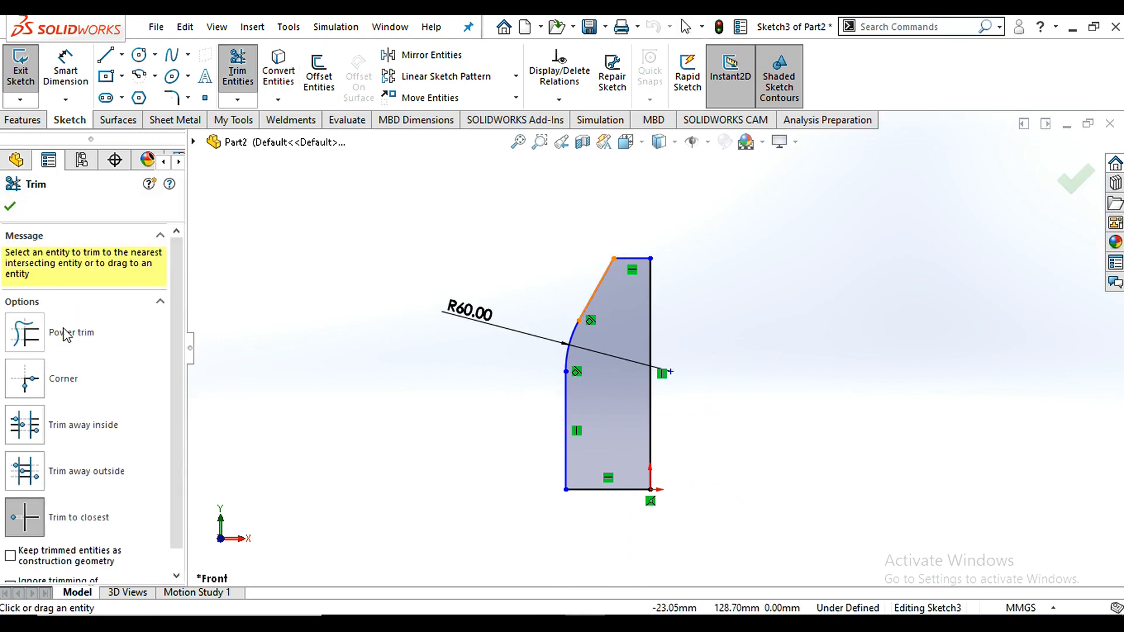
left_click(29, 336)
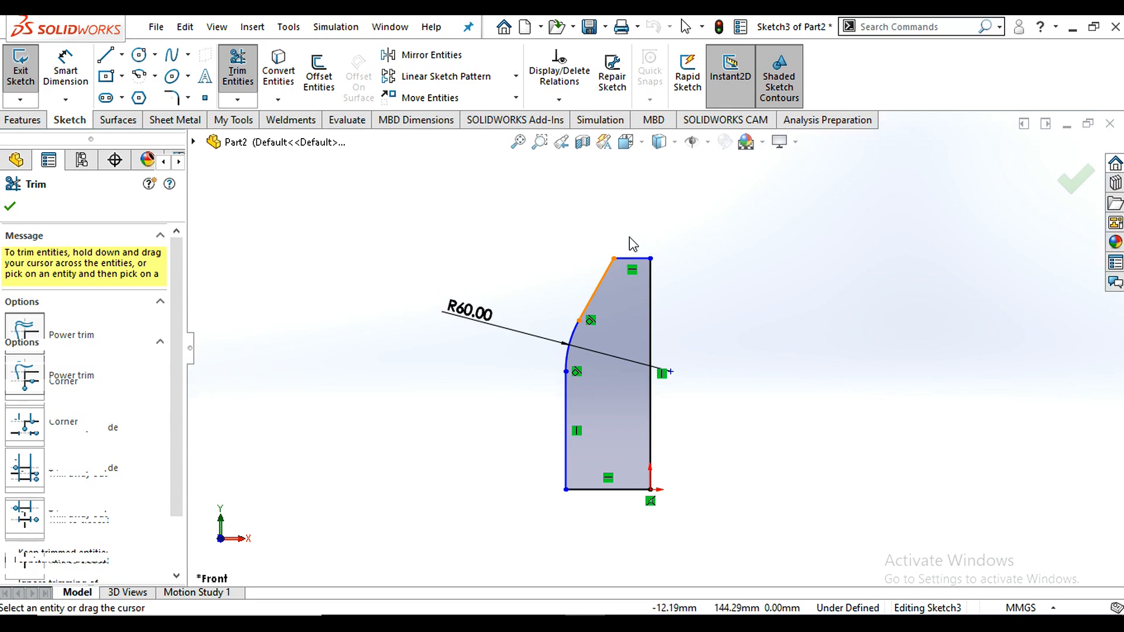
mouse_move(635, 229)
left_mouse_down()
mouse_move(626, 284)
mouse_move(634, 276)
left_mouse_up()
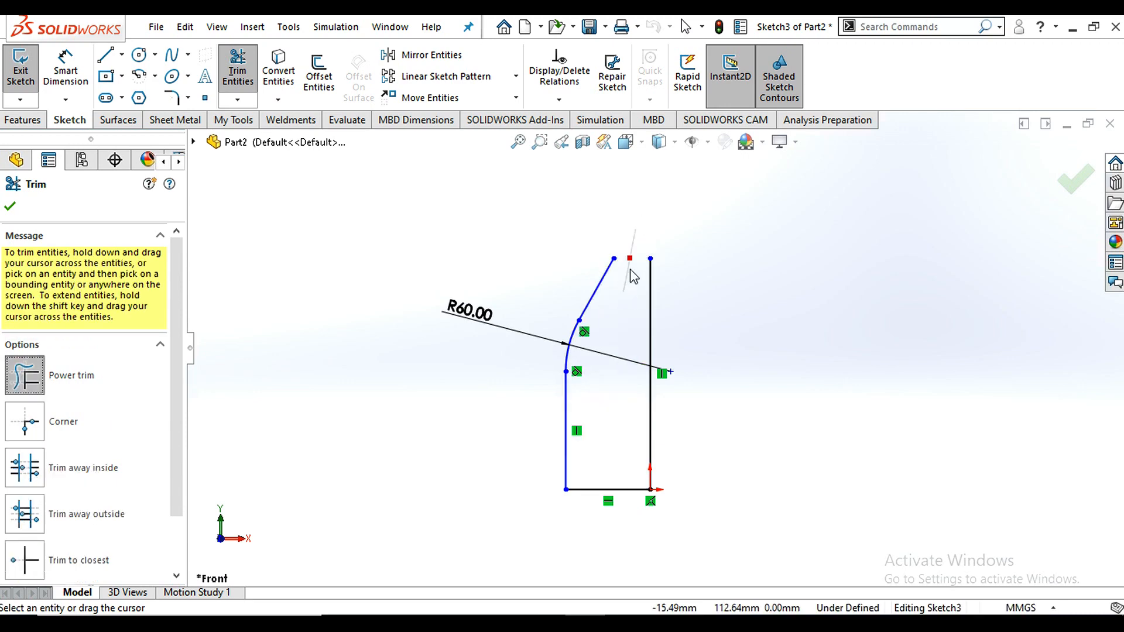
mouse_move(587, 366)
left_mouse_down()
mouse_move(567, 455)
mouse_move(571, 510)
left_mouse_up()
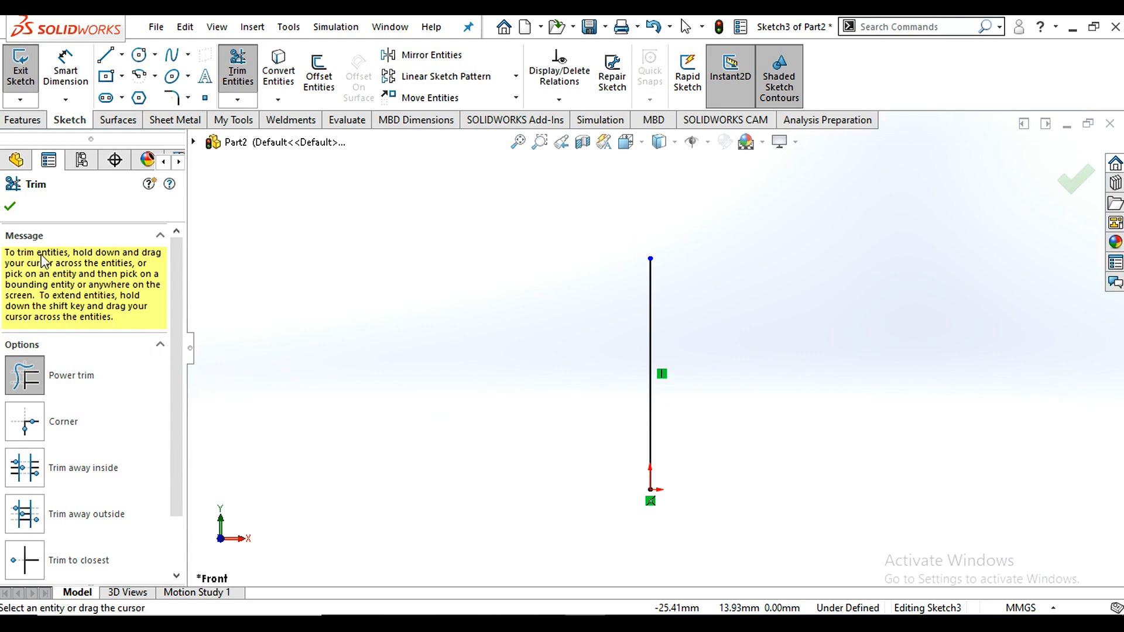
left_click(11, 207)
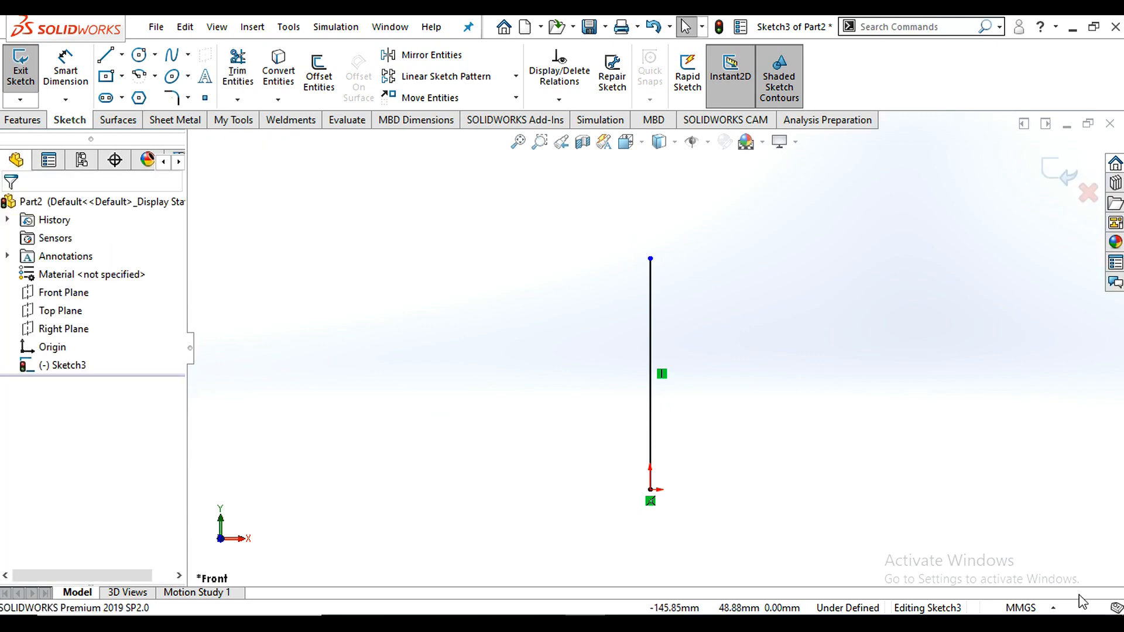
Draw connected lines from the vertical line's upper end: about 61 mm leftward, straight down, a shorter segment rightward, and straight down again
scroll(735, 369, "down", 3)
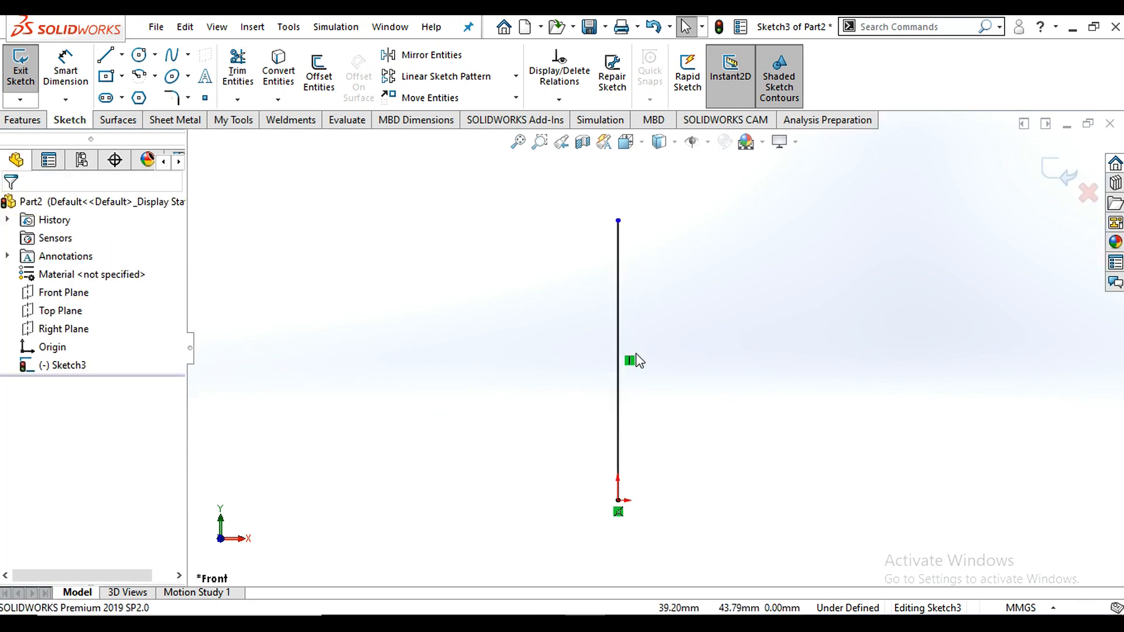
left_click(122, 54)
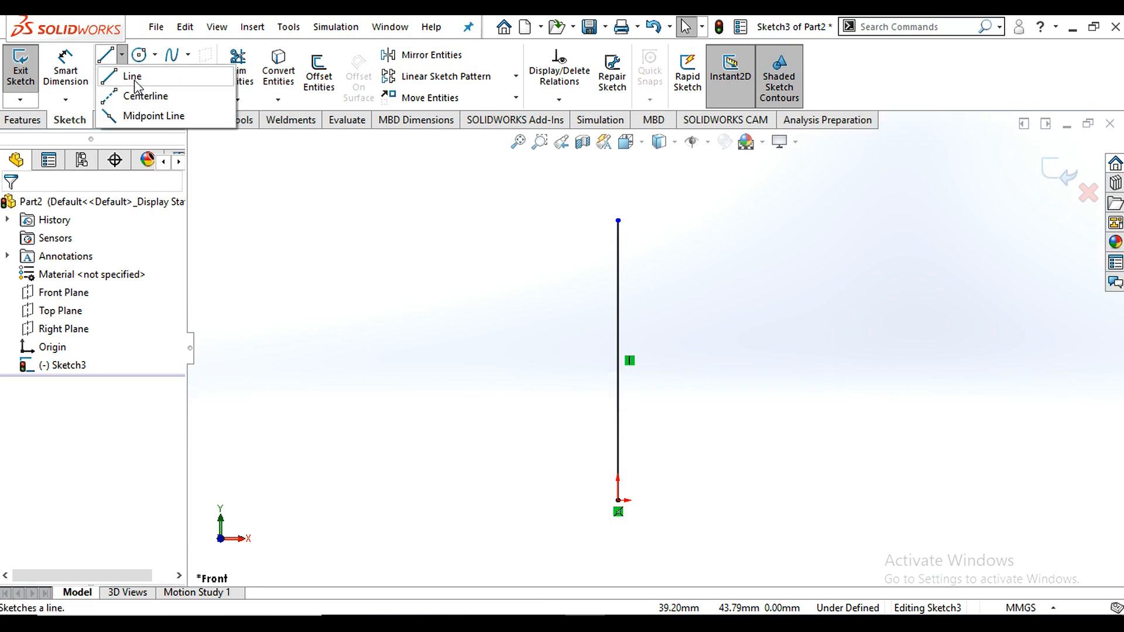
key("l")
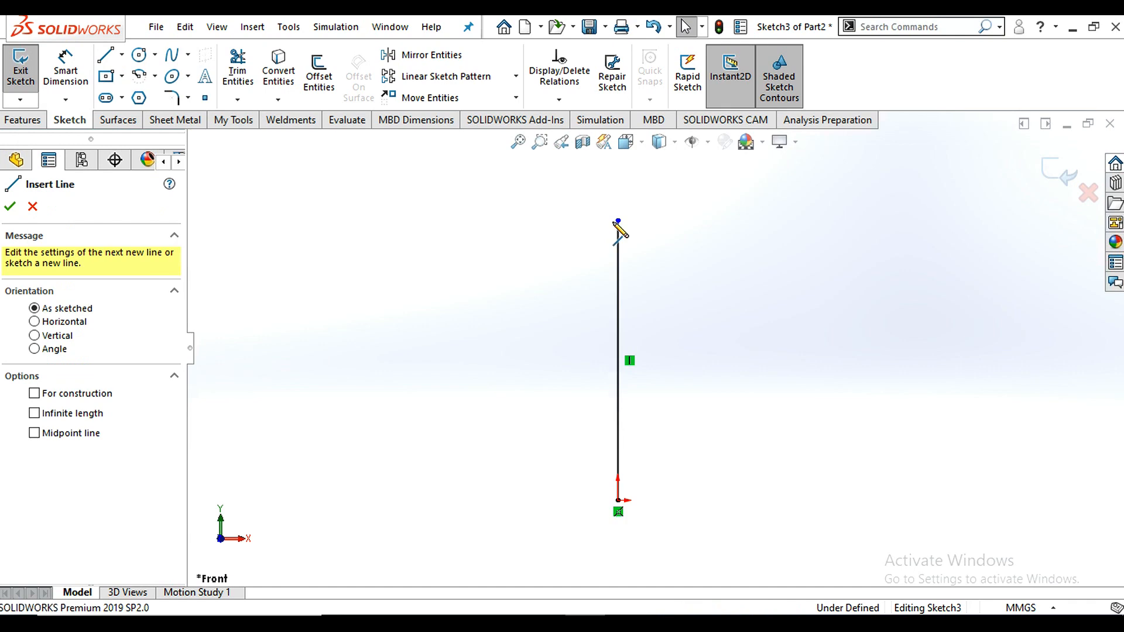
left_click(489, 226)
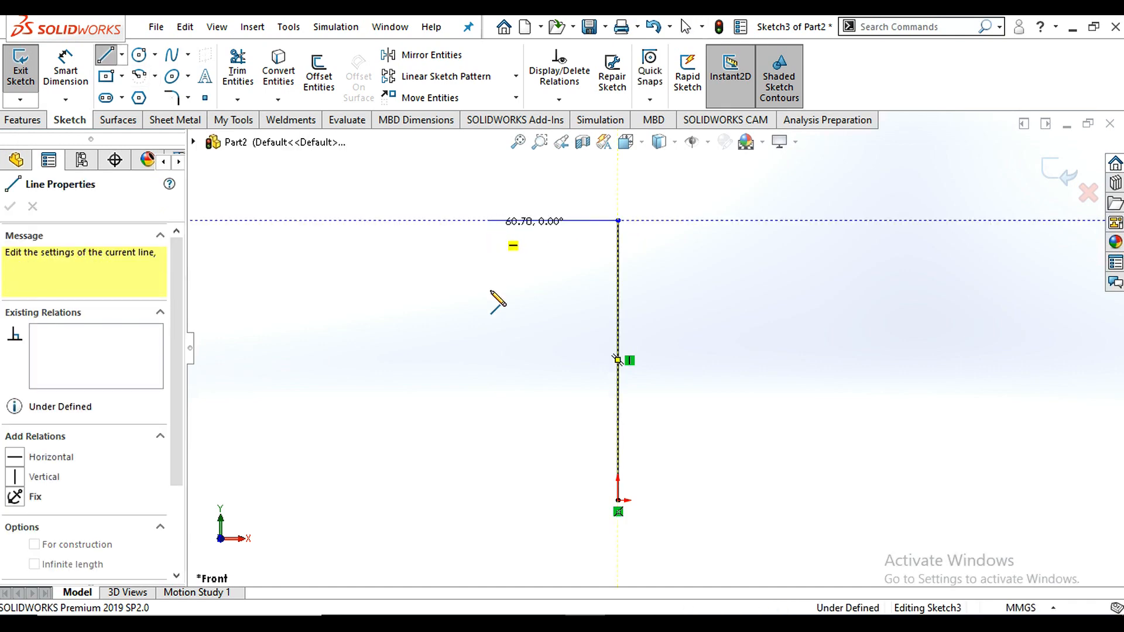
left_click(490, 325)
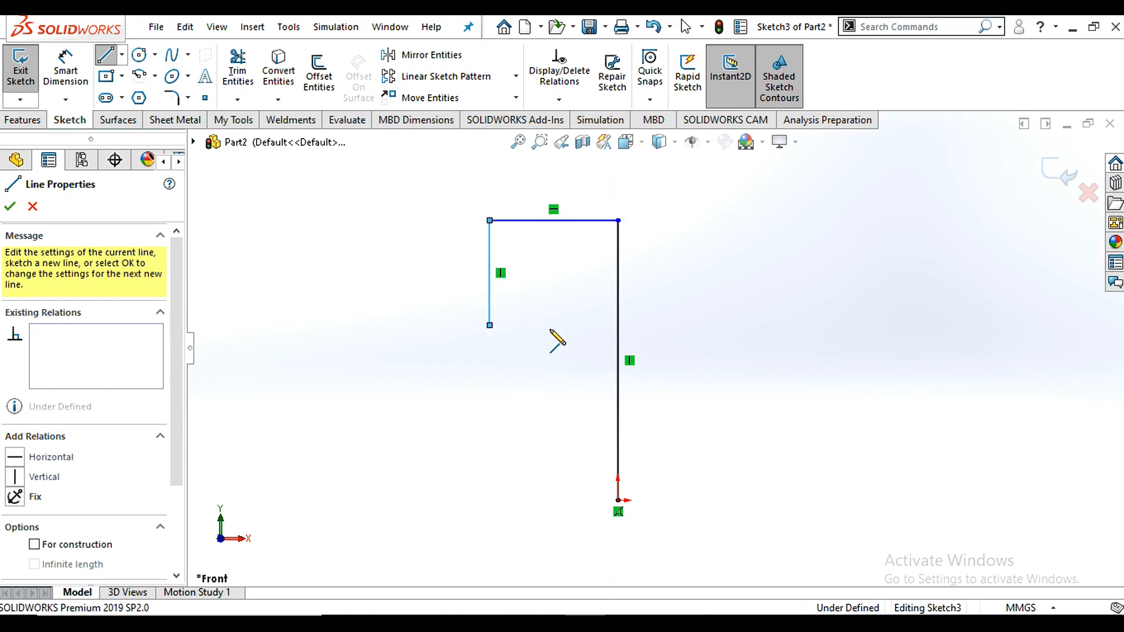
left_click(554, 384)
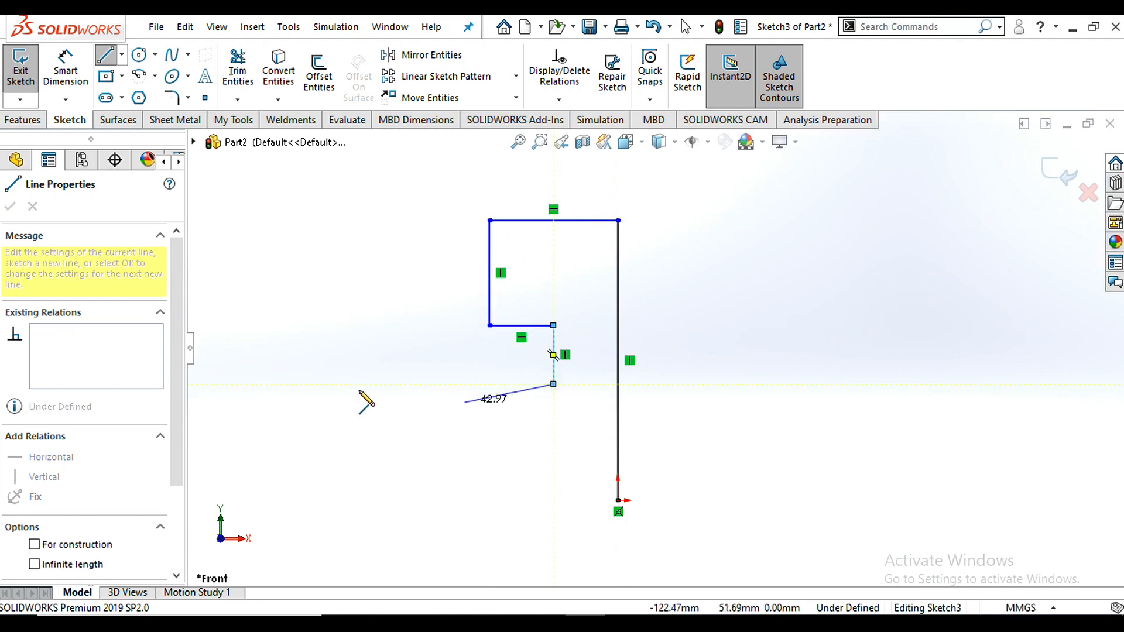
Close the stepped profile with a wide flange leftward, its vertical side, an underside about 93 mm long, a 9 mm step and a line to the origin
left_click(370, 497)
left_click(422, 482)
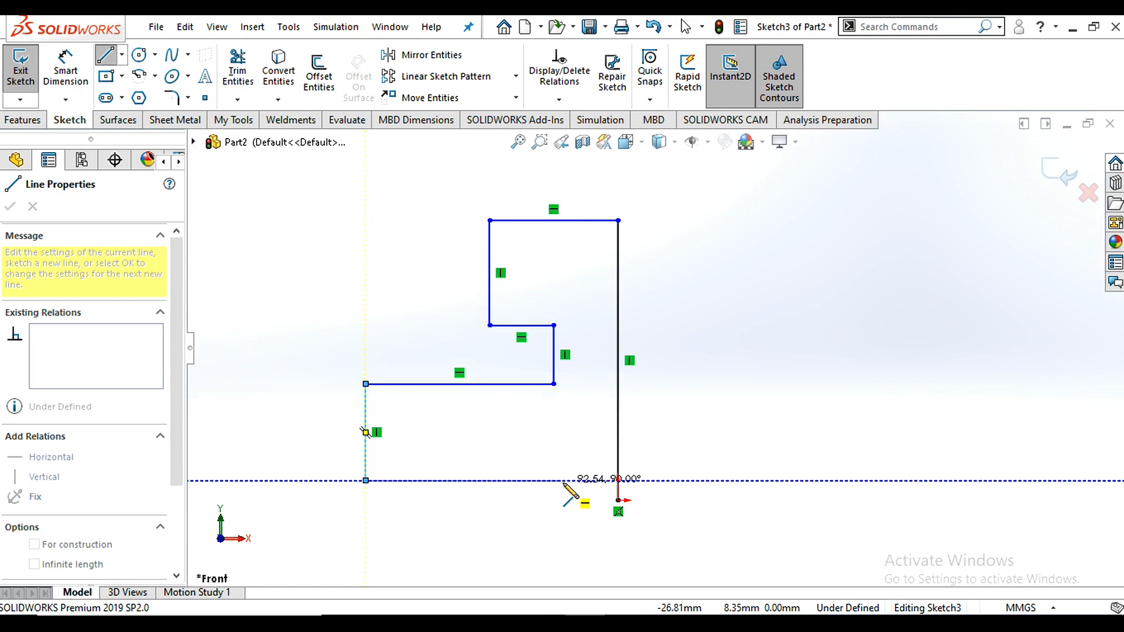
left_click(563, 481)
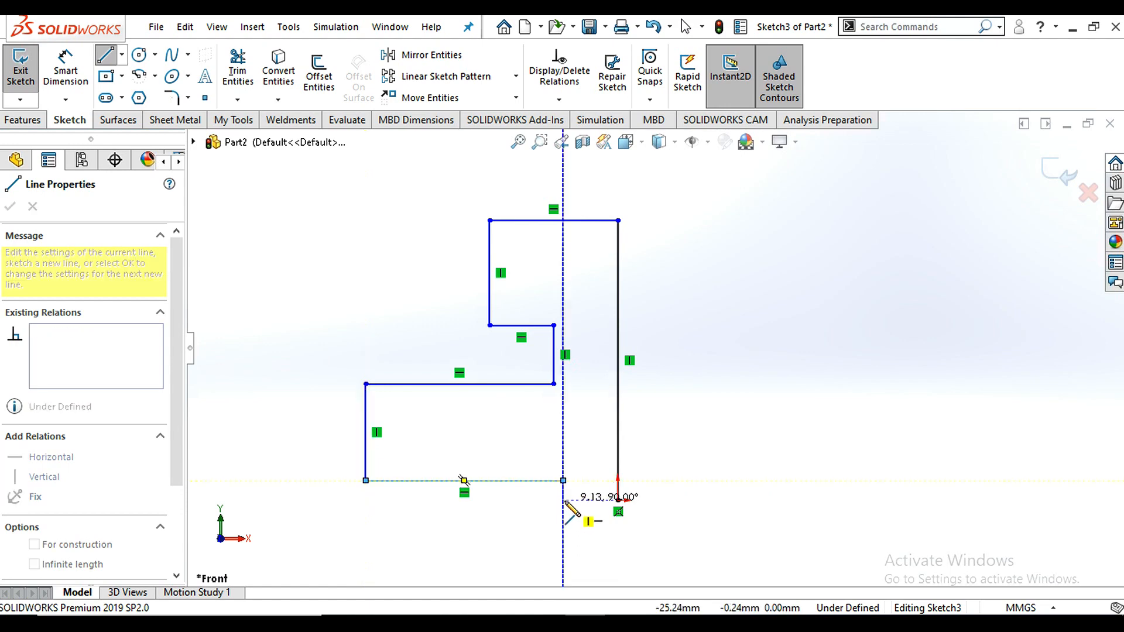
left_click(614, 507)
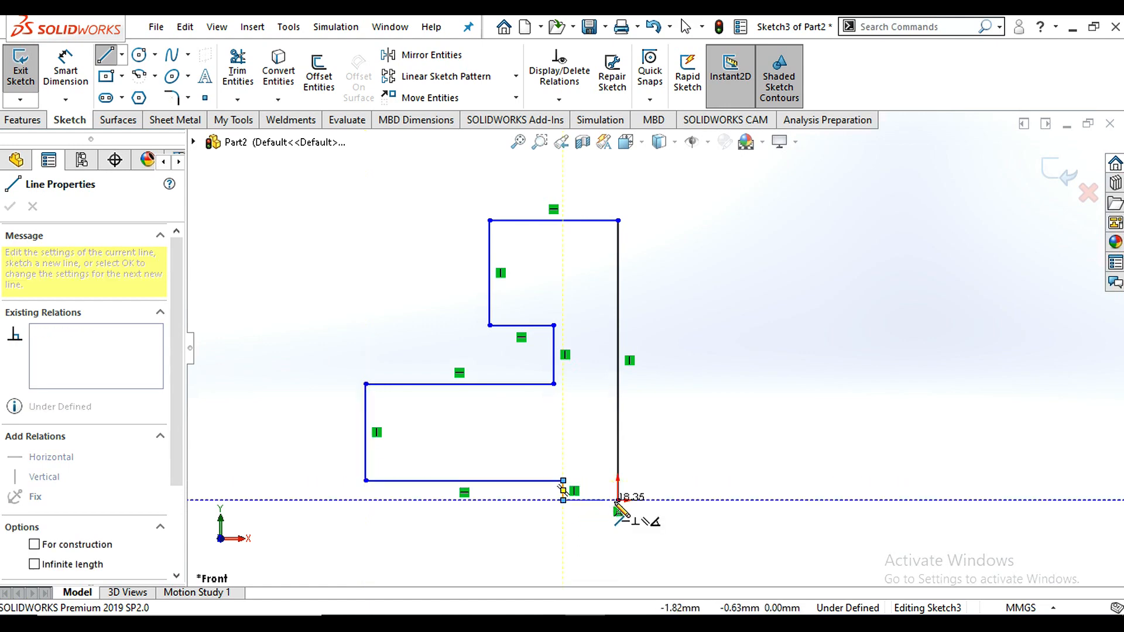
left_click(617, 500)
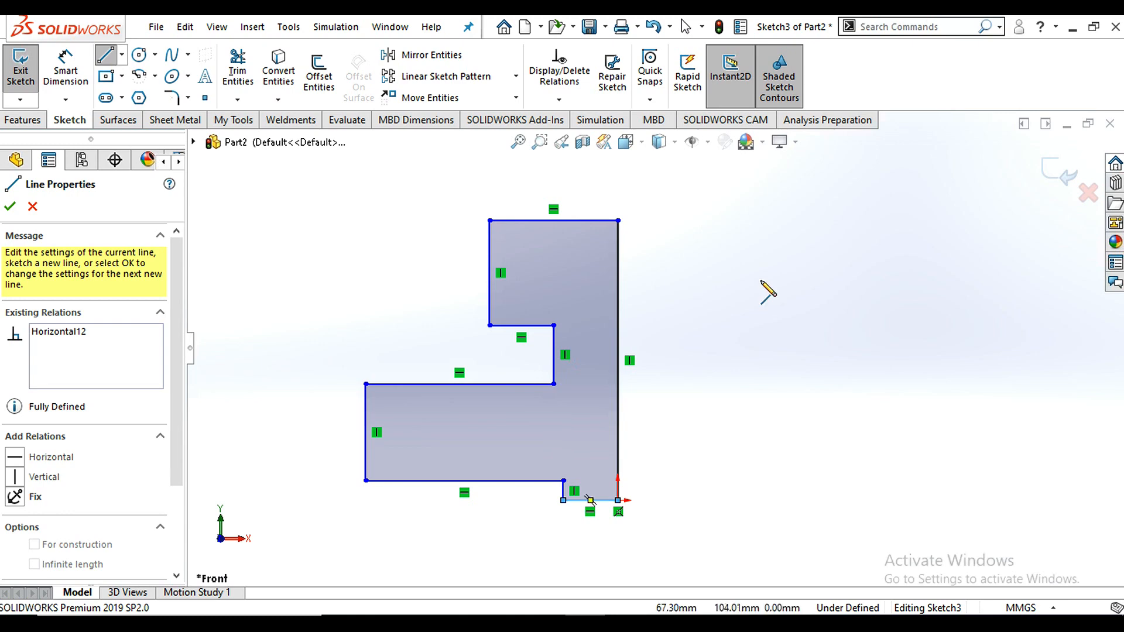
right_click(799, 313)
left_click(804, 293)
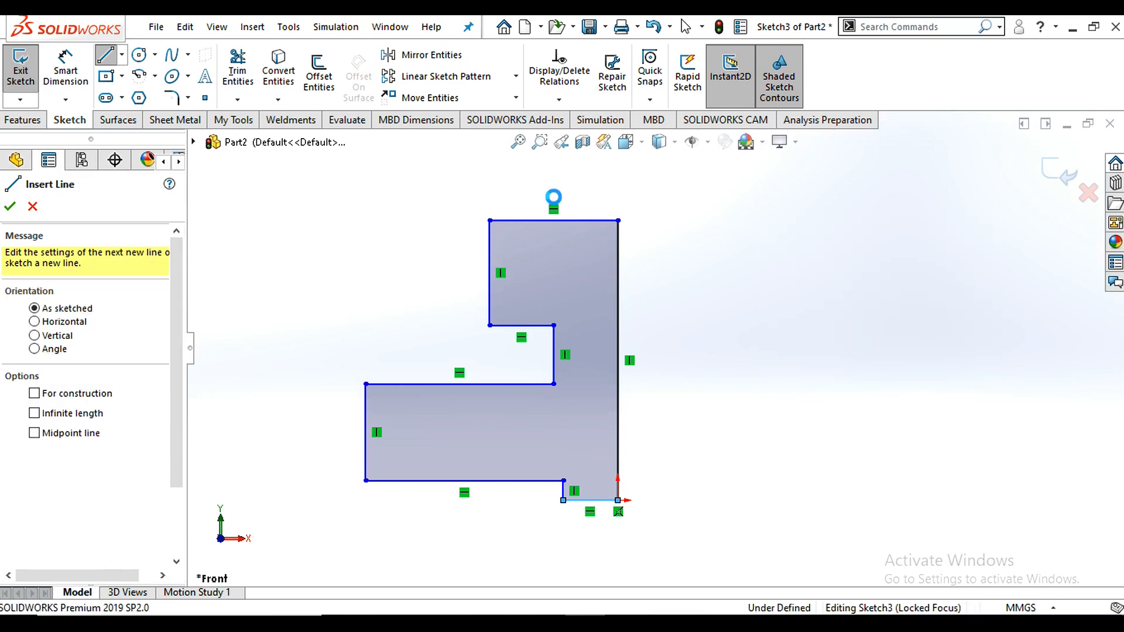
Set up a revolved boss from the stepped profile, using the long vertical line through the origin as the axis
left_click(26, 120)
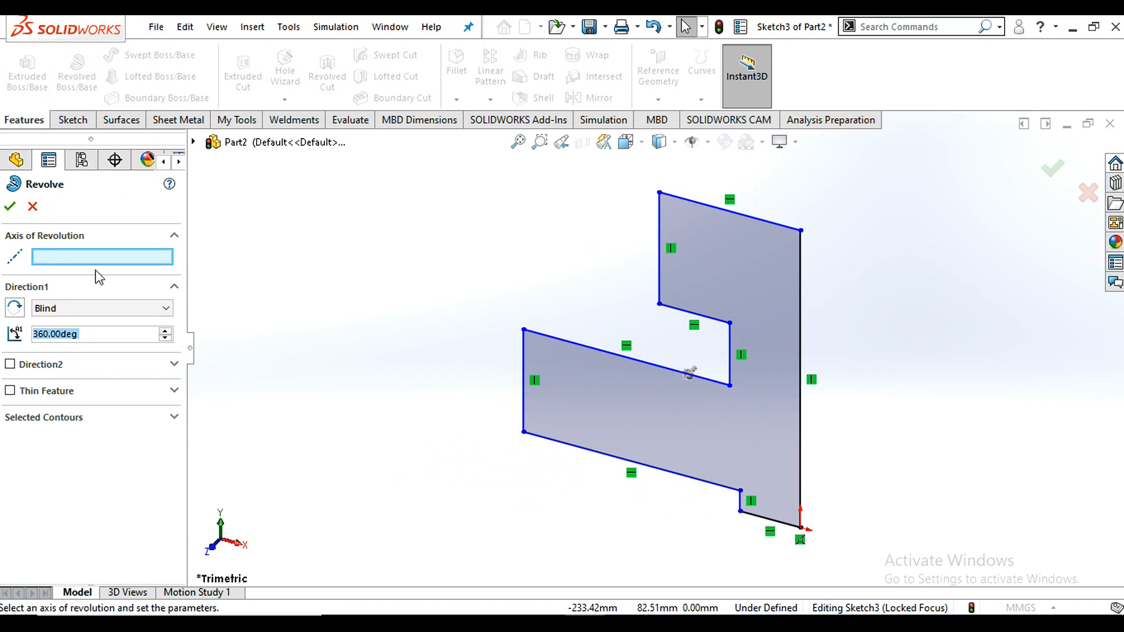
left_click(799, 358)
scroll(843, 386, "up", 3)
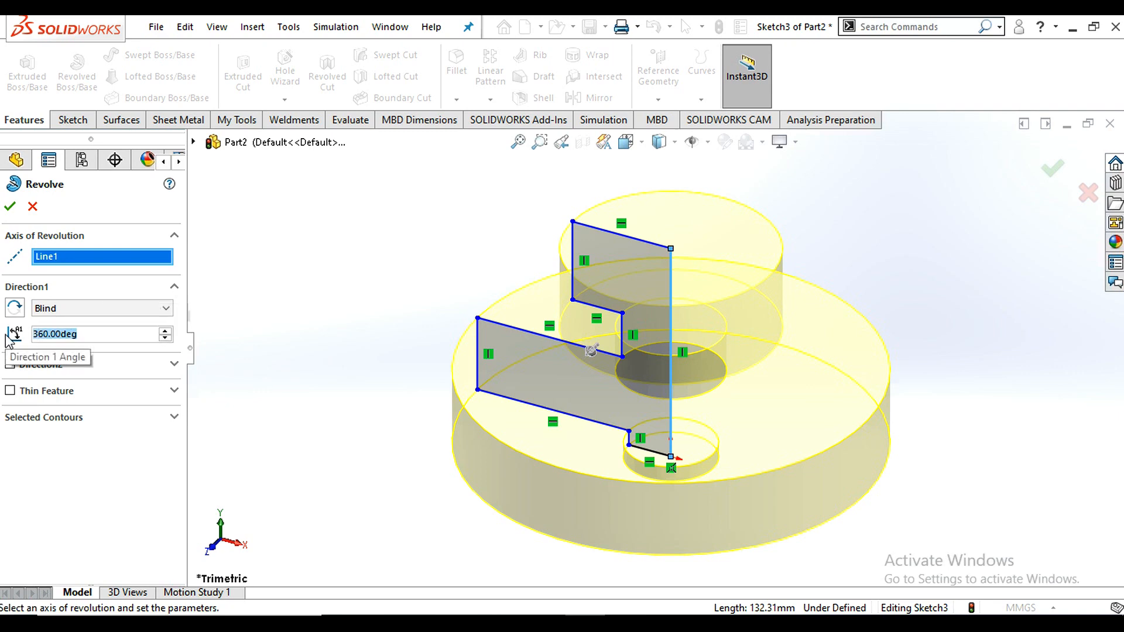
Set the Direction 1 revolve angle to 180° and inspect the half-turn preview
type("180")
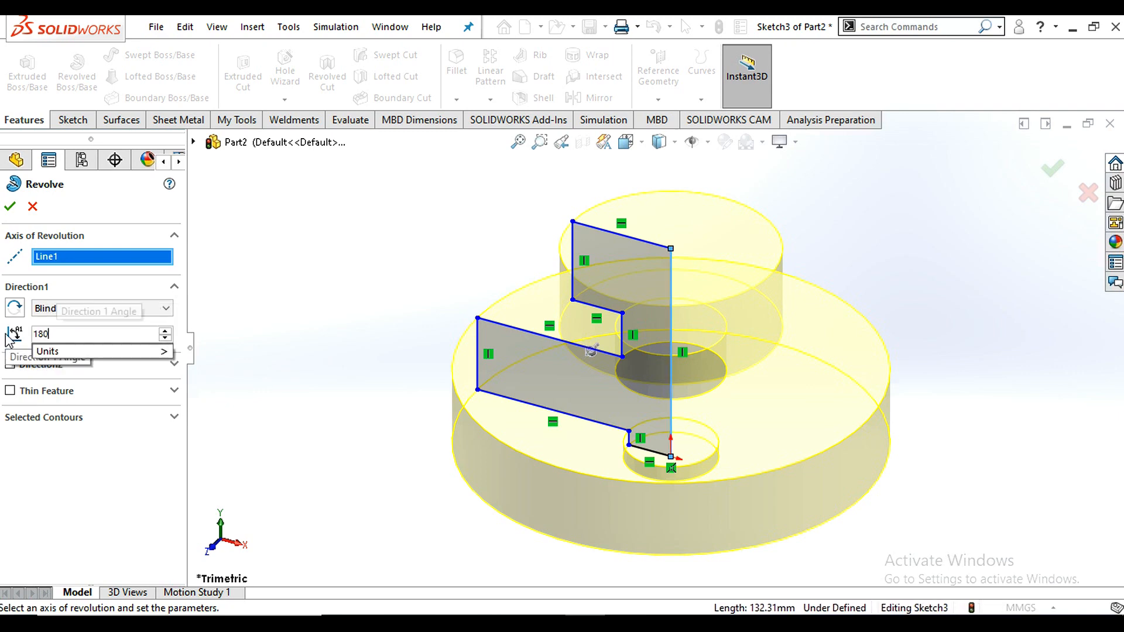
key("Return")
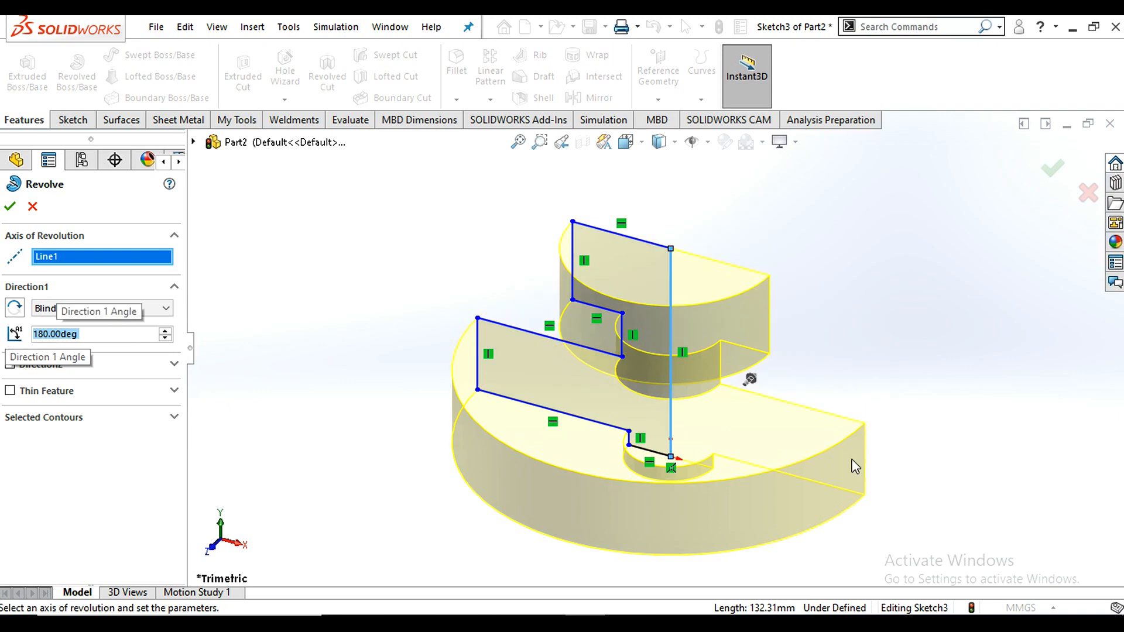
middle_click_drag(815, 394, 662, 515)
scroll(627, 346, "down", 2)
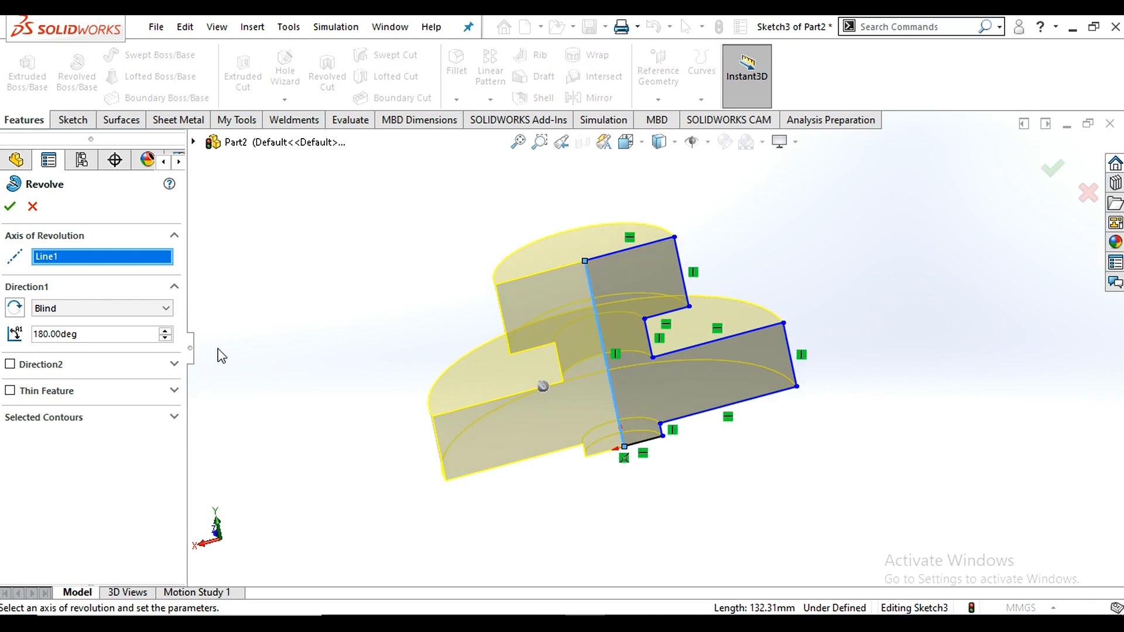
Set the Direction 1 revolve angle to 270° and inspect the preview
left_click(94, 333)
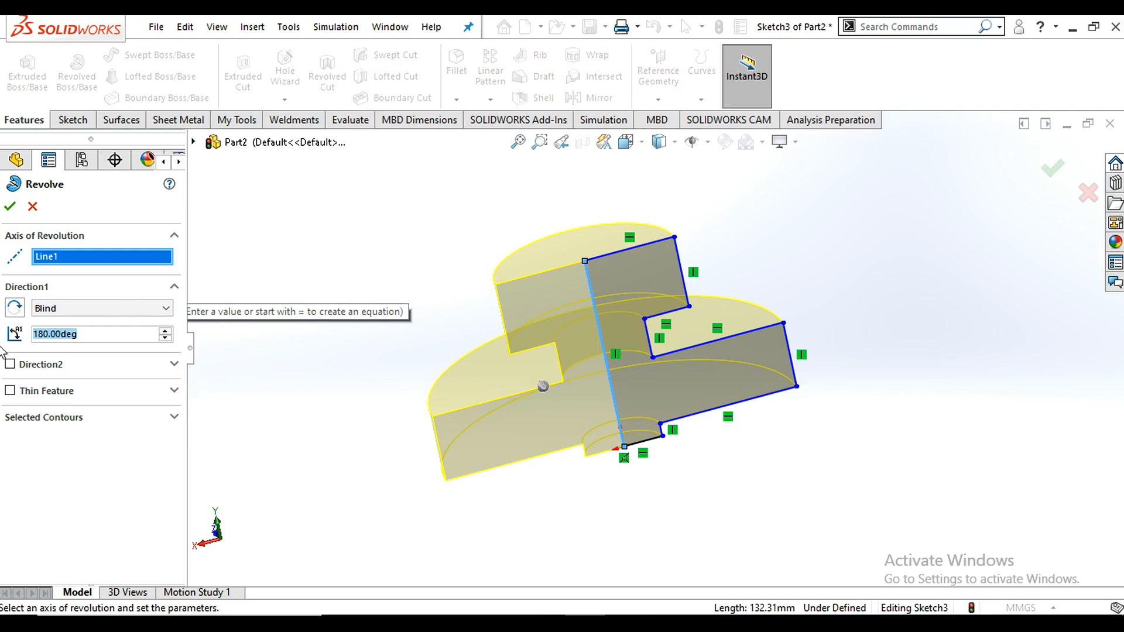
type("270")
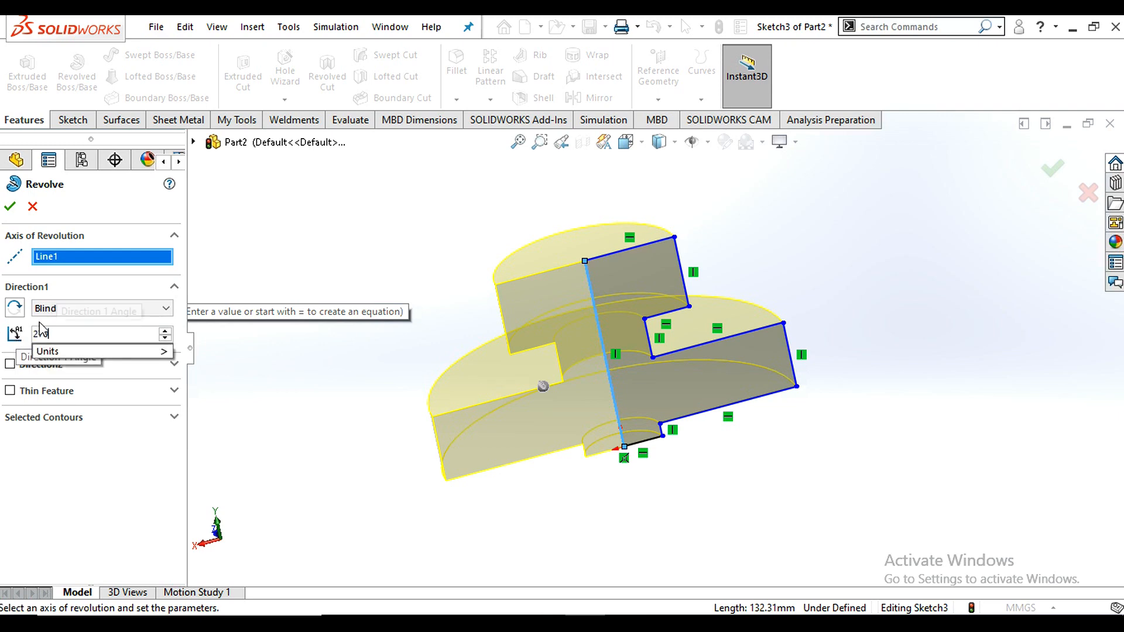
key("Return")
mouse_move(627, 376)
middle_mouse_down()
mouse_move(602, 291)
mouse_move(590, 371)
middle_mouse_up()
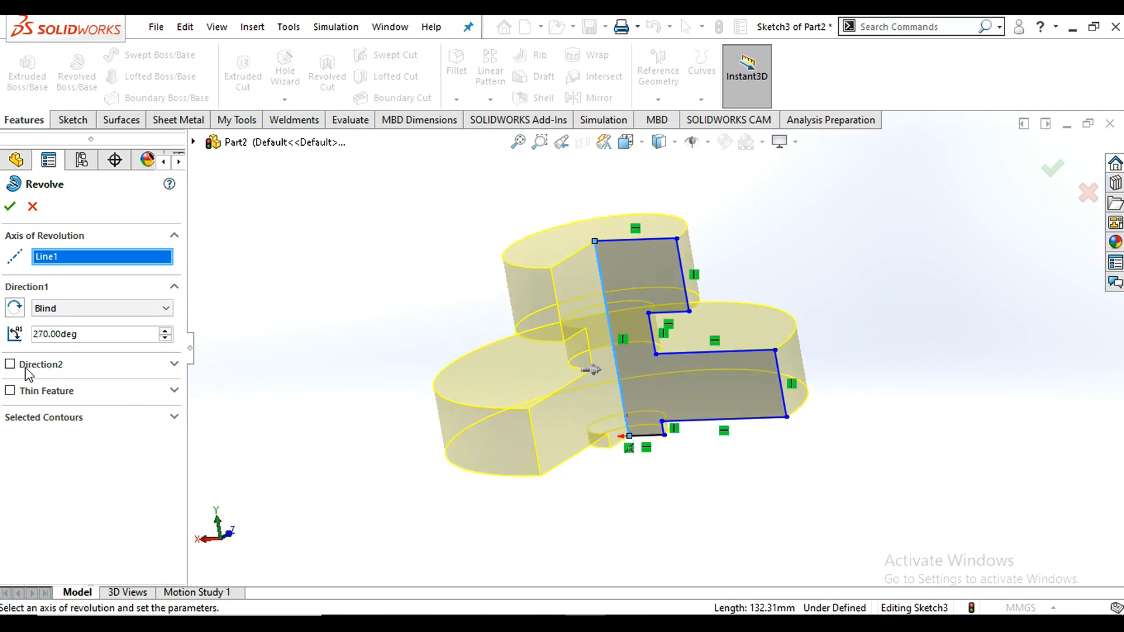
Create the 270° revolved boss and edit the feature to set its Direction 1 angle to 360°
left_click(10, 207)
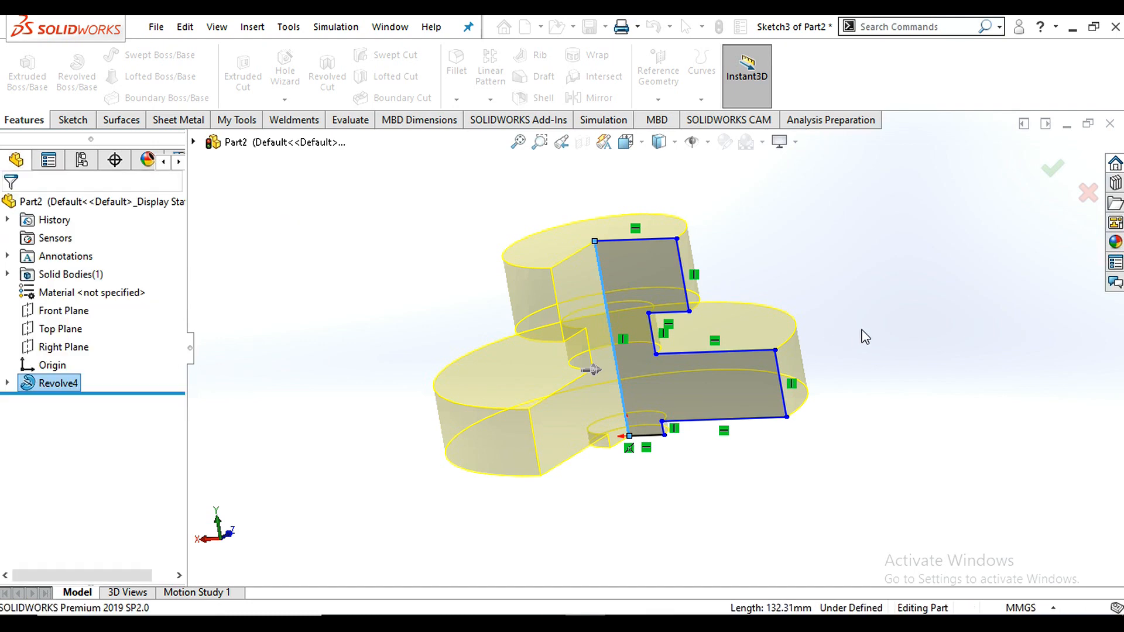
middle_click_drag(690, 335, 695, 389)
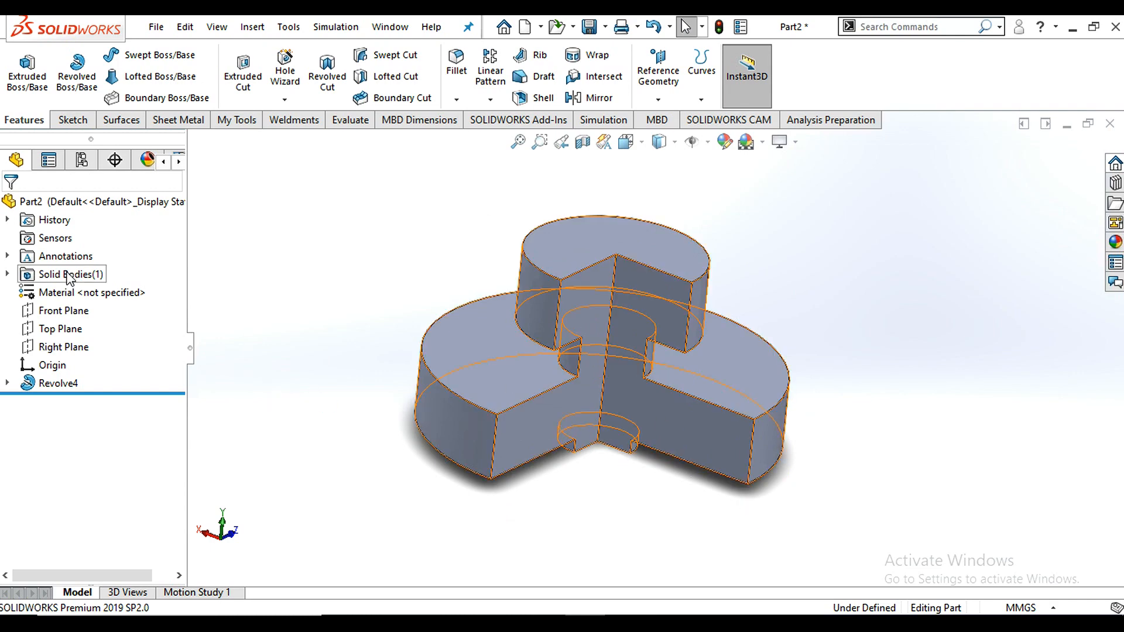
left_click(62, 384)
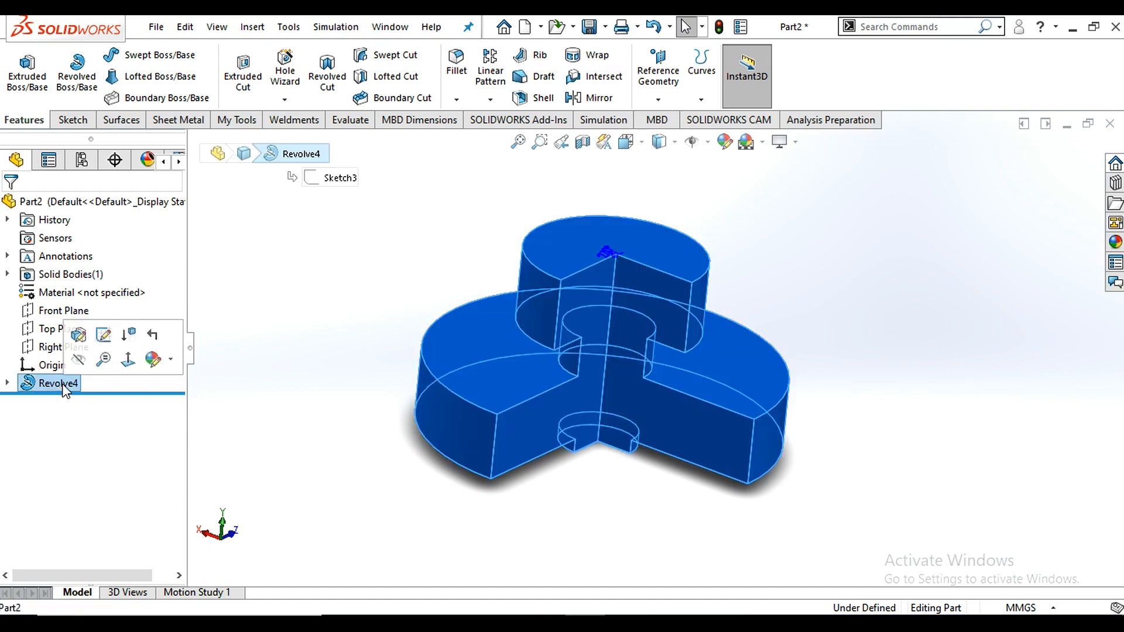
left_click(80, 338)
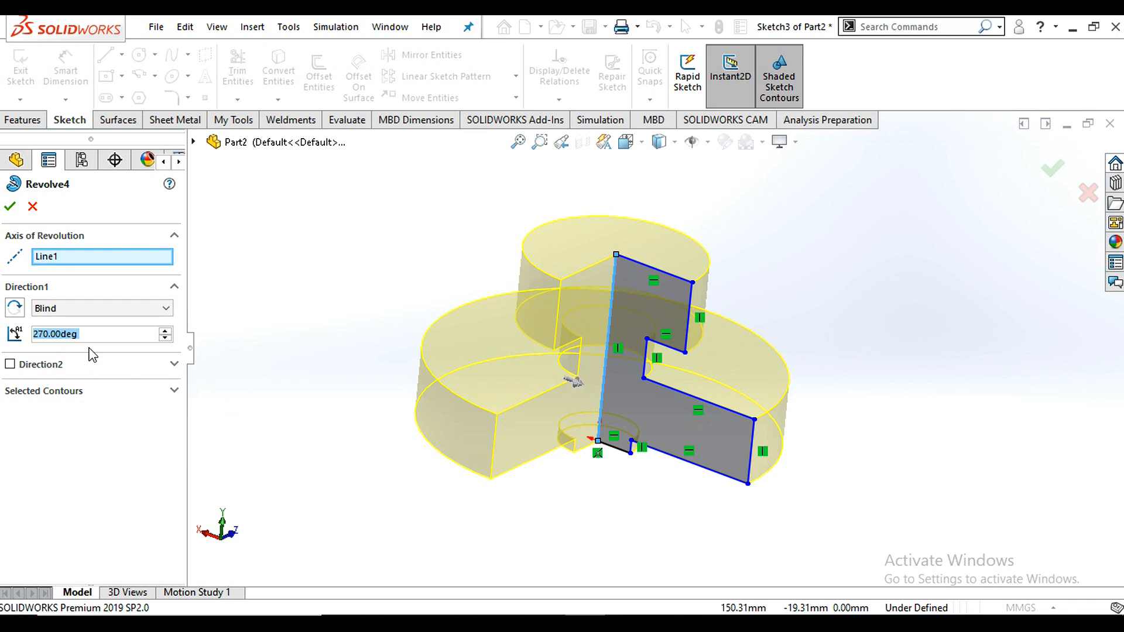
type("360")
key("Return")
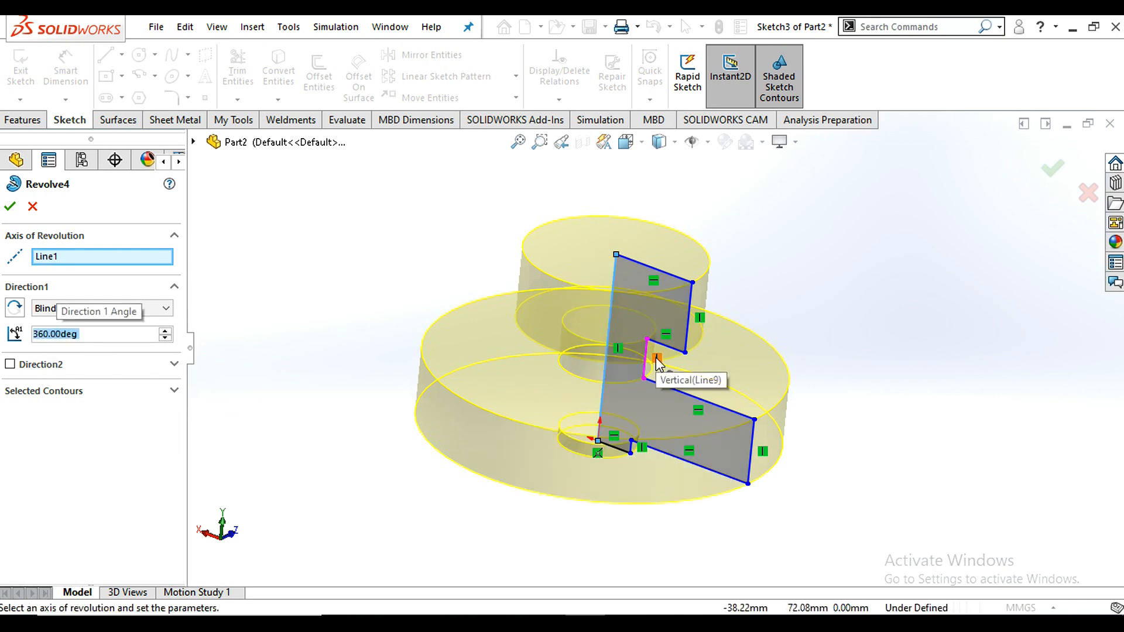
Enable Direction 2 for the stepped revolve and set the Direction 1 angle to 180°
left_click(10, 365)
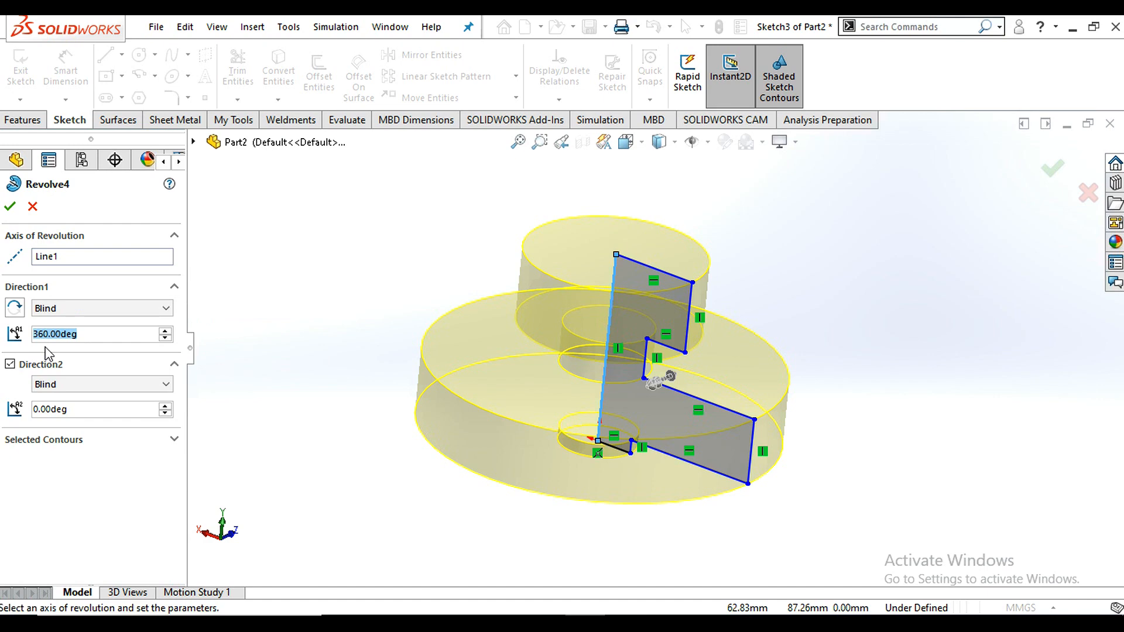
type("18")
key("Return")
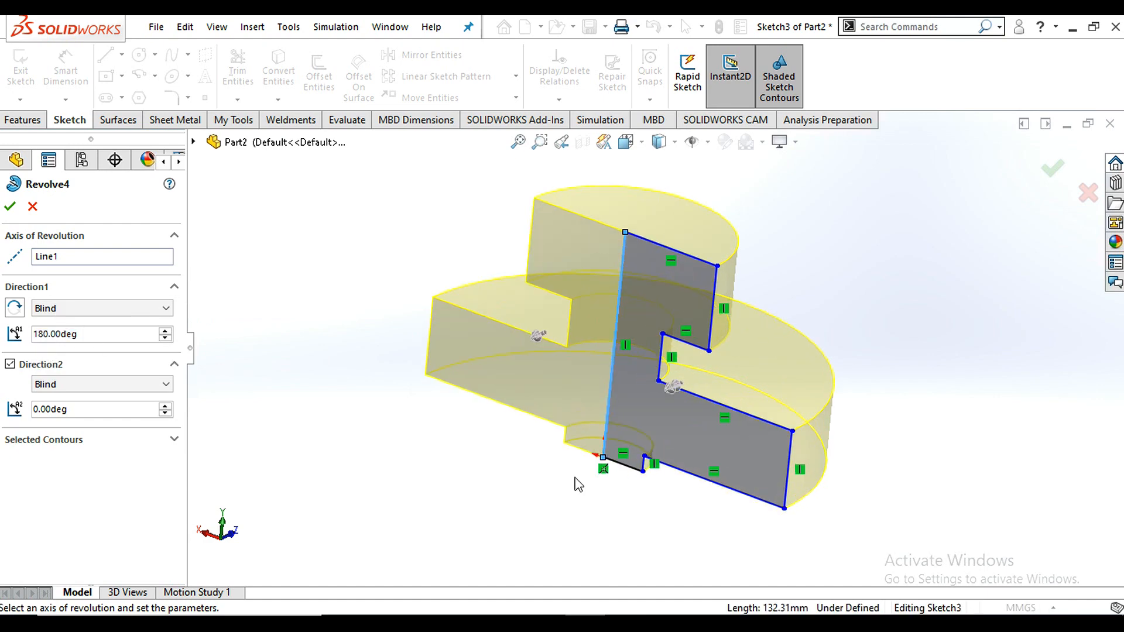
left_click(10, 364)
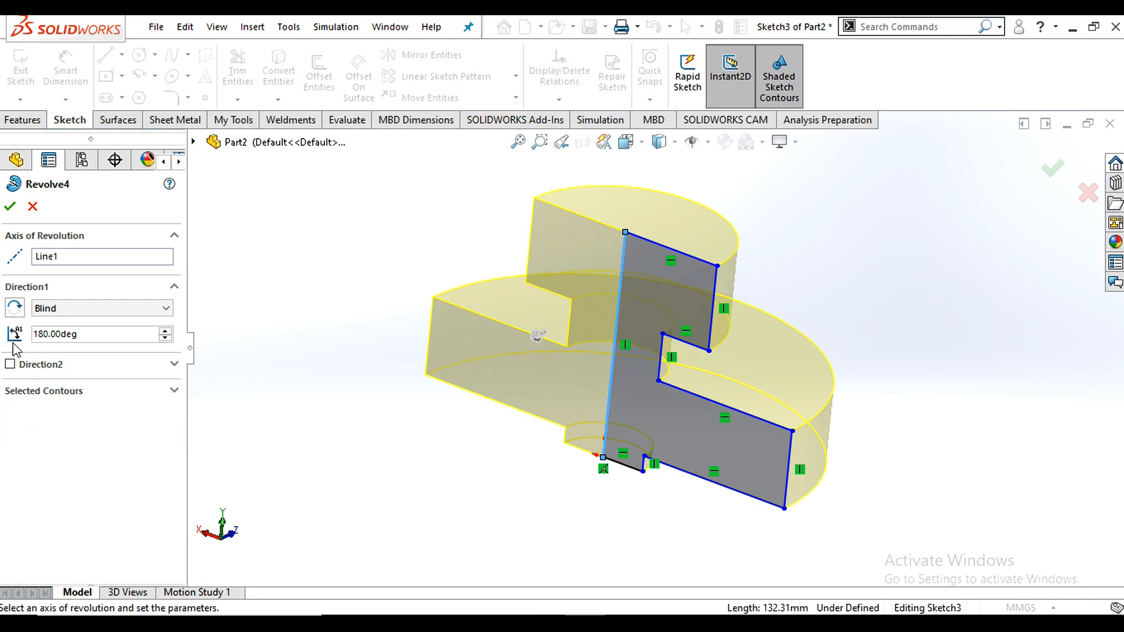
left_click(10, 365)
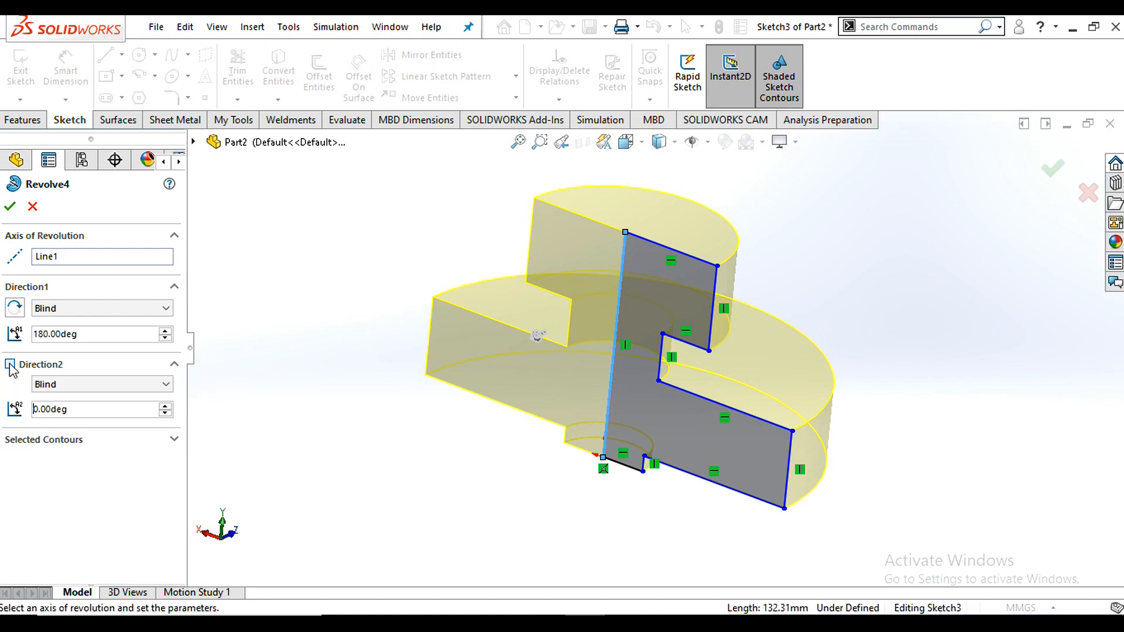
mouse_move(675, 399)
middle_mouse_down()
mouse_move(647, 369)
mouse_move(665, 392)
middle_mouse_up()
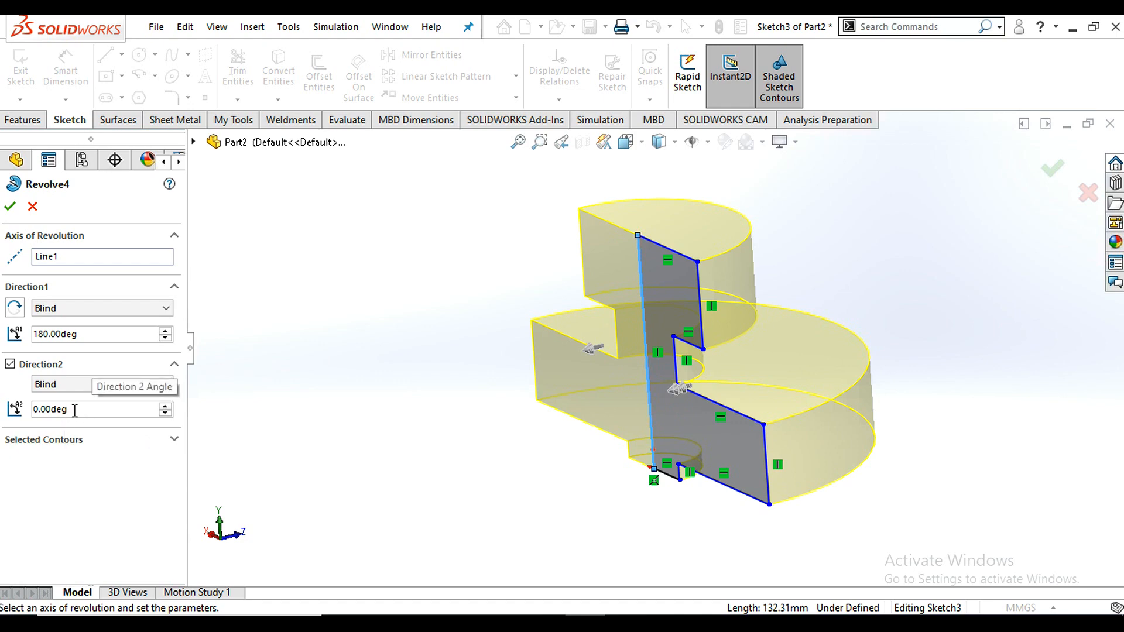
Raise the Direction 2 angle in increments to 55° and inspect the preview from different sides
left_click(166, 408)
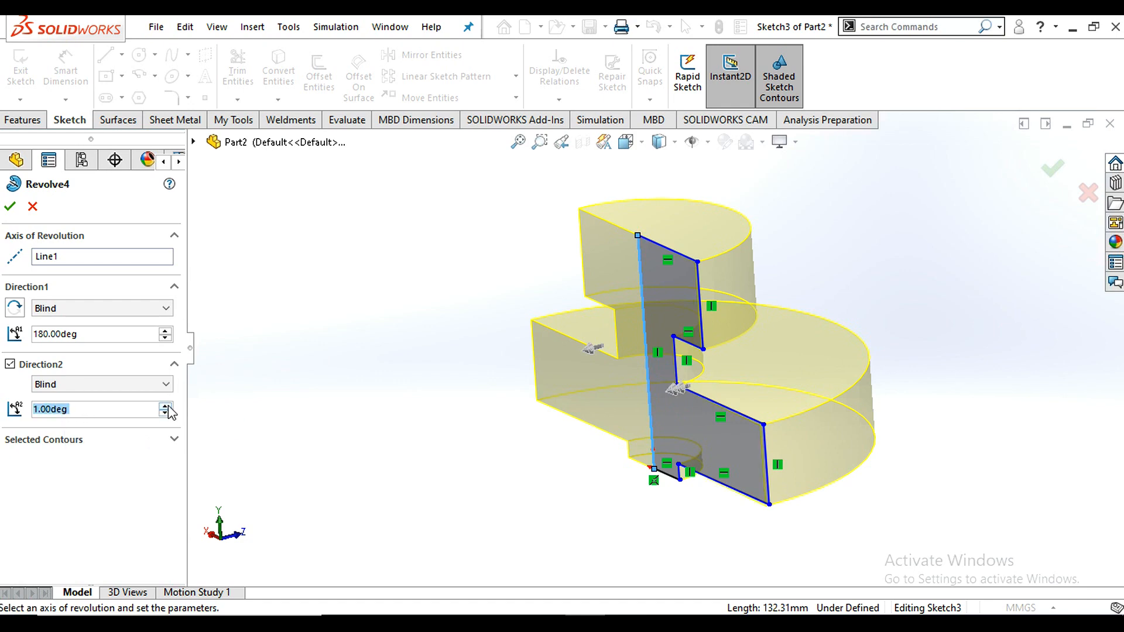
left_click(166, 408)
left_click(166, 408)
left_click(167, 408)
left_click(167, 408)
left_click(166, 409)
left_click(166, 408)
left_click(166, 408)
left_click(166, 408)
left_click(166, 408)
left_click(167, 408)
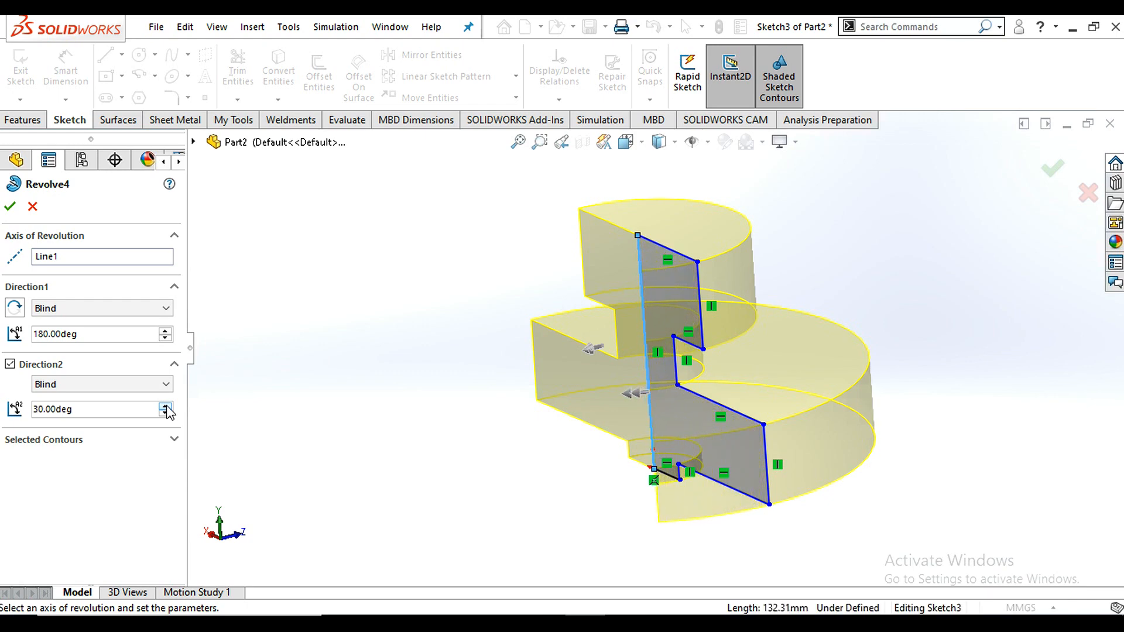
left_click(167, 408)
left_click(166, 408)
left_click(166, 408)
left_click(166, 408)
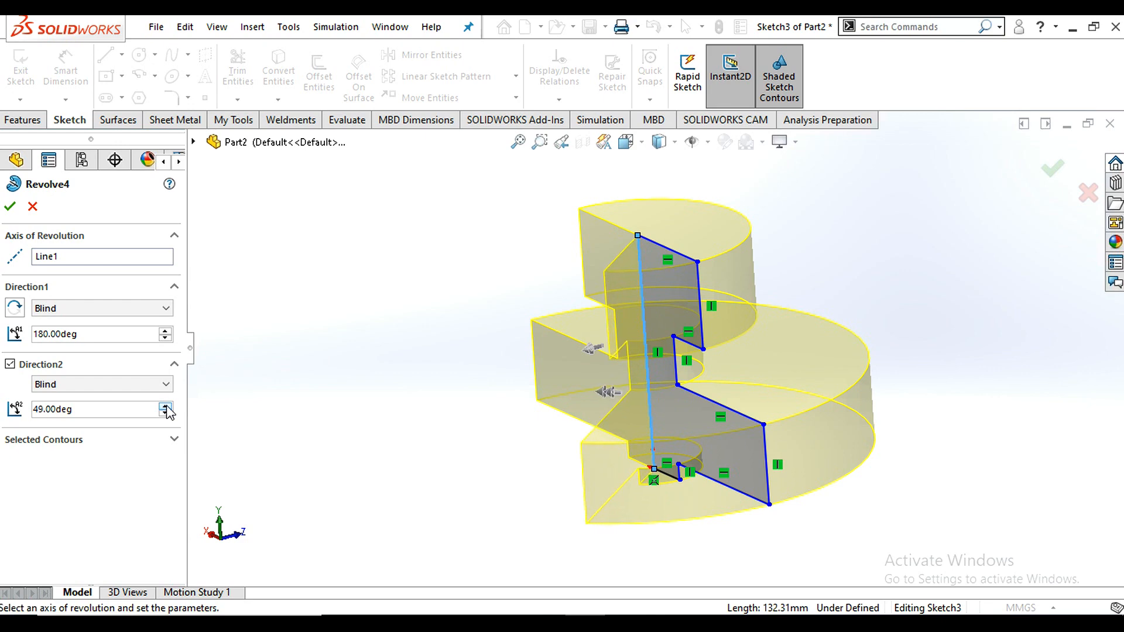
left_click(166, 408)
left_click(166, 408)
middle_click_drag(614, 422, 629, 293)
right_click(628, 293)
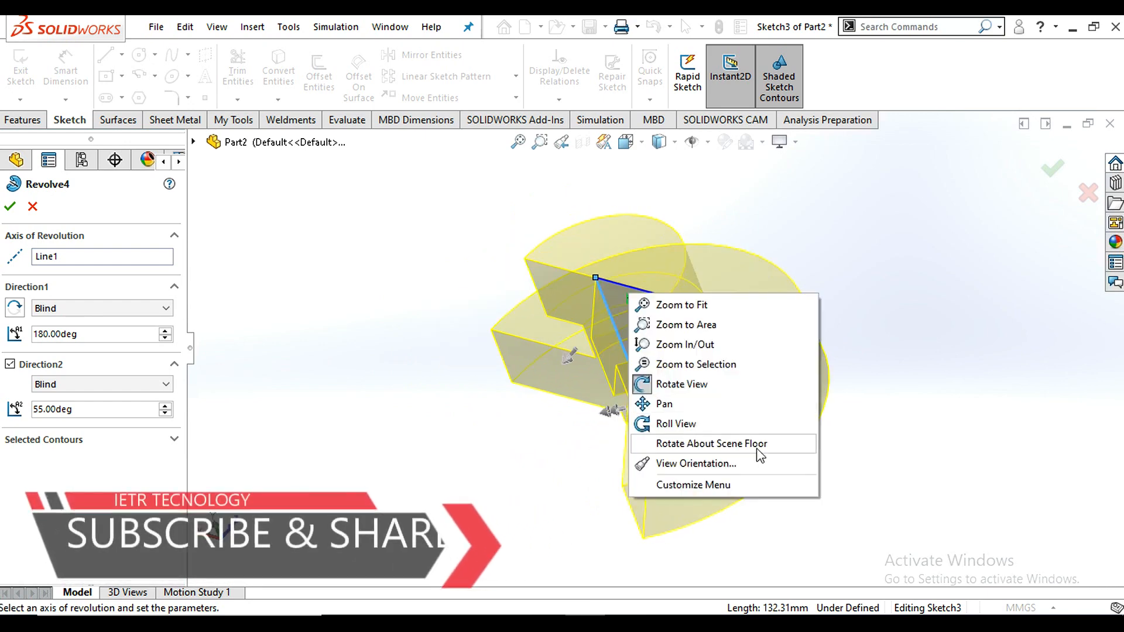
left_click(448, 473)
middle_click_drag(668, 394, 686, 377)
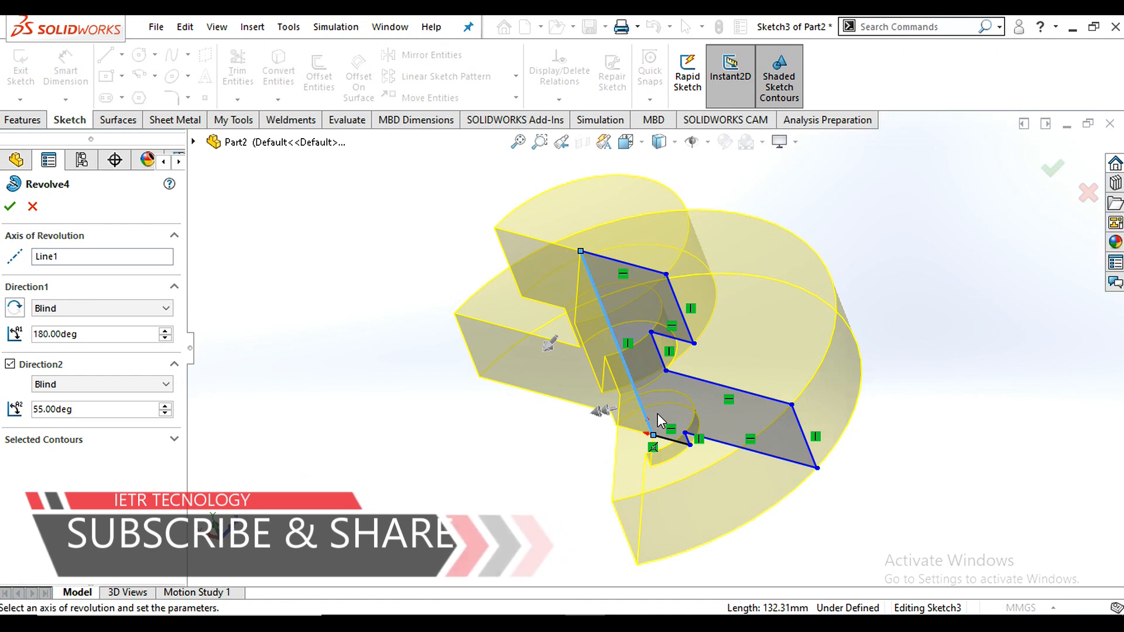
Set the Direction 2 angle to 75°, apply the edited revolve and inspect the solid
left_click(94, 409)
left_click_drag(94, 409, 3, 431)
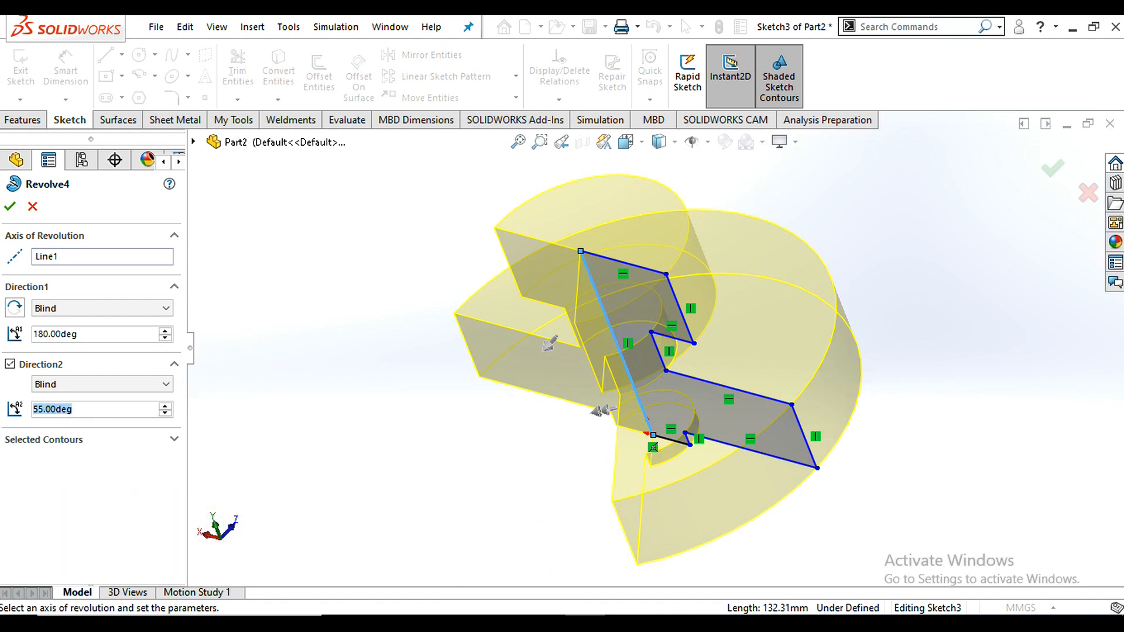
type("75")
key("Return")
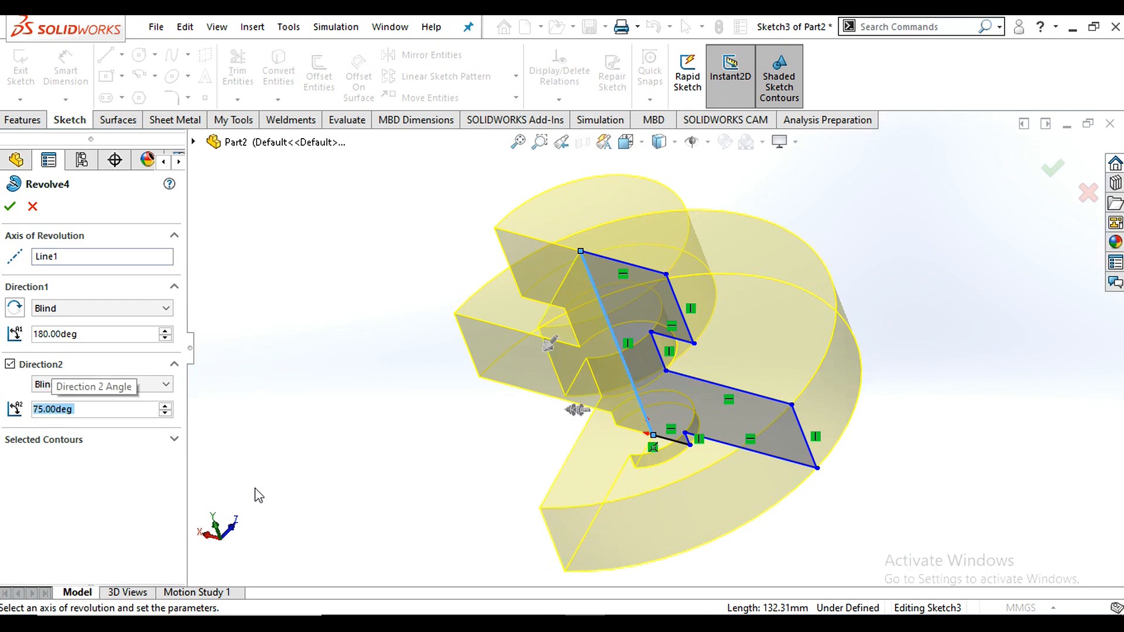
mouse_move(665, 450)
middle_mouse_down()
mouse_move(736, 344)
mouse_move(765, 427)
mouse_move(754, 437)
middle_mouse_up()
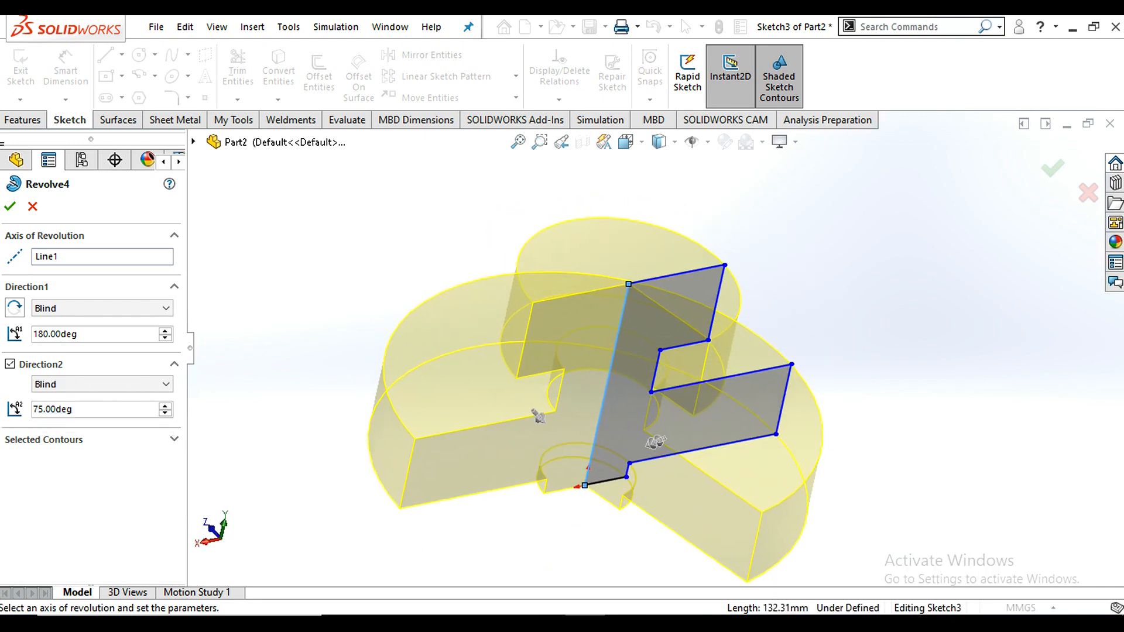
left_click(10, 207)
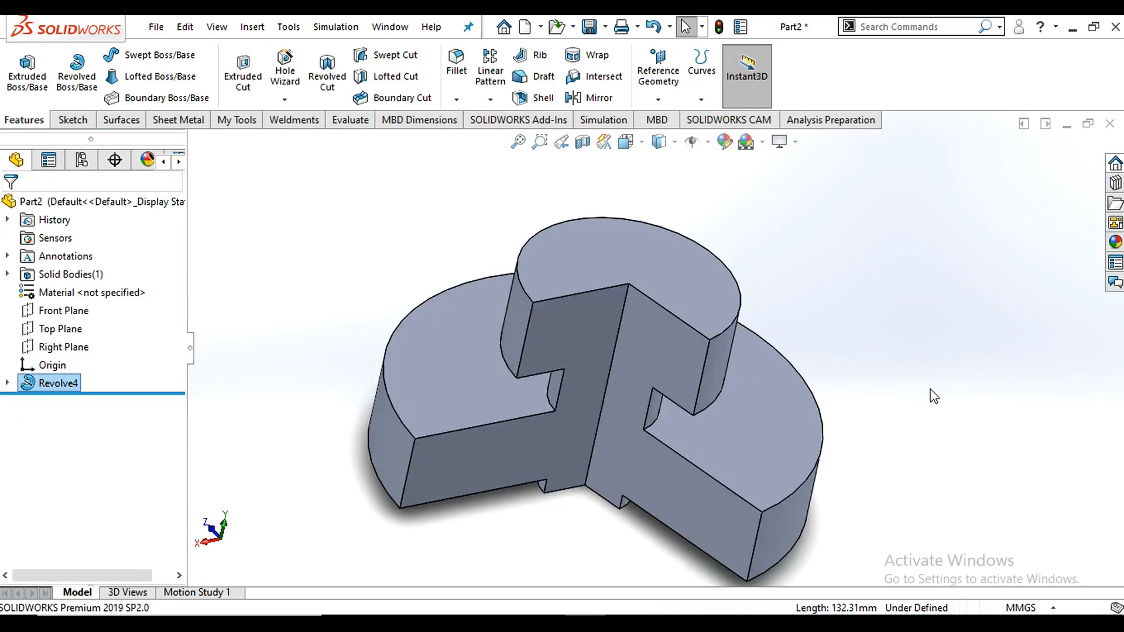
middle_click_drag(637, 353, 559, 278)
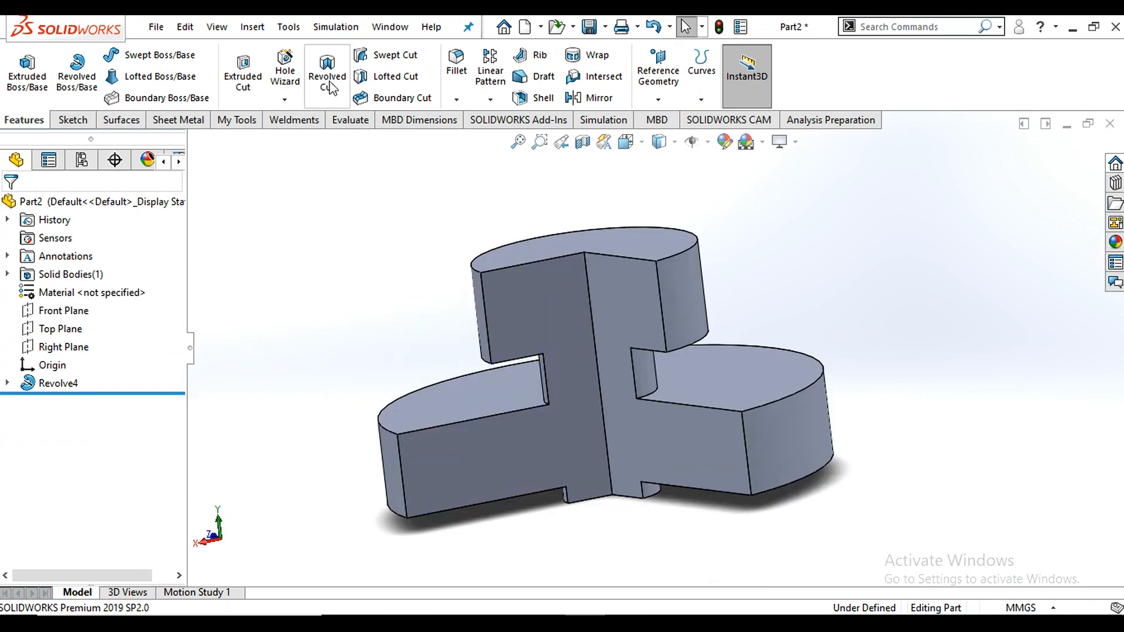
Delete the stepped revolve feature while keeping its profile sketch
right_click(66, 386)
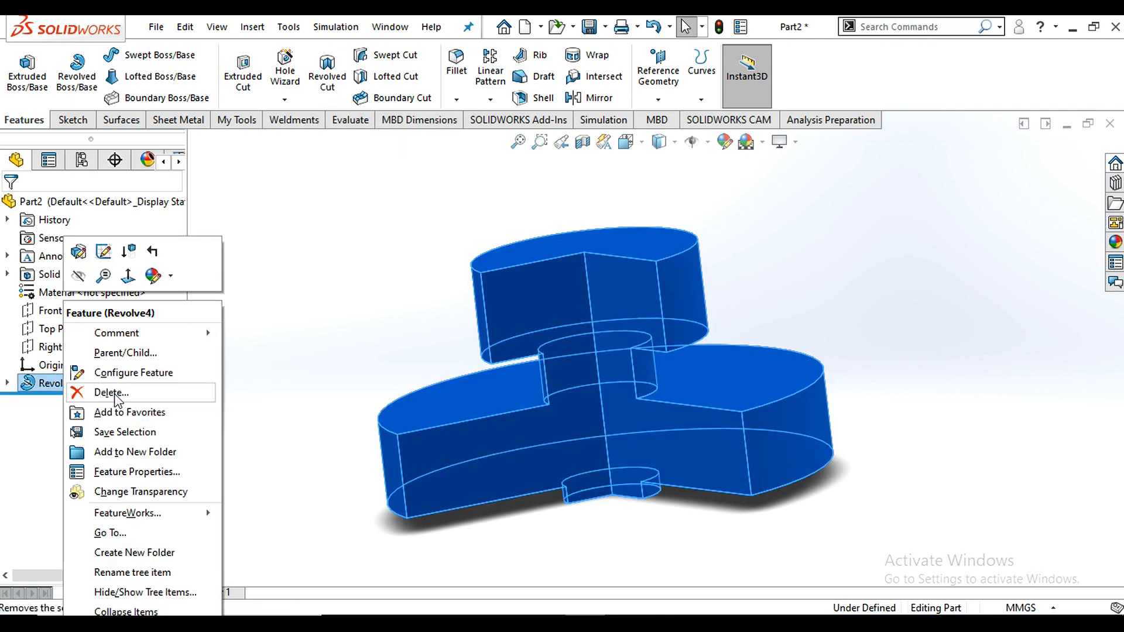
left_click(111, 392)
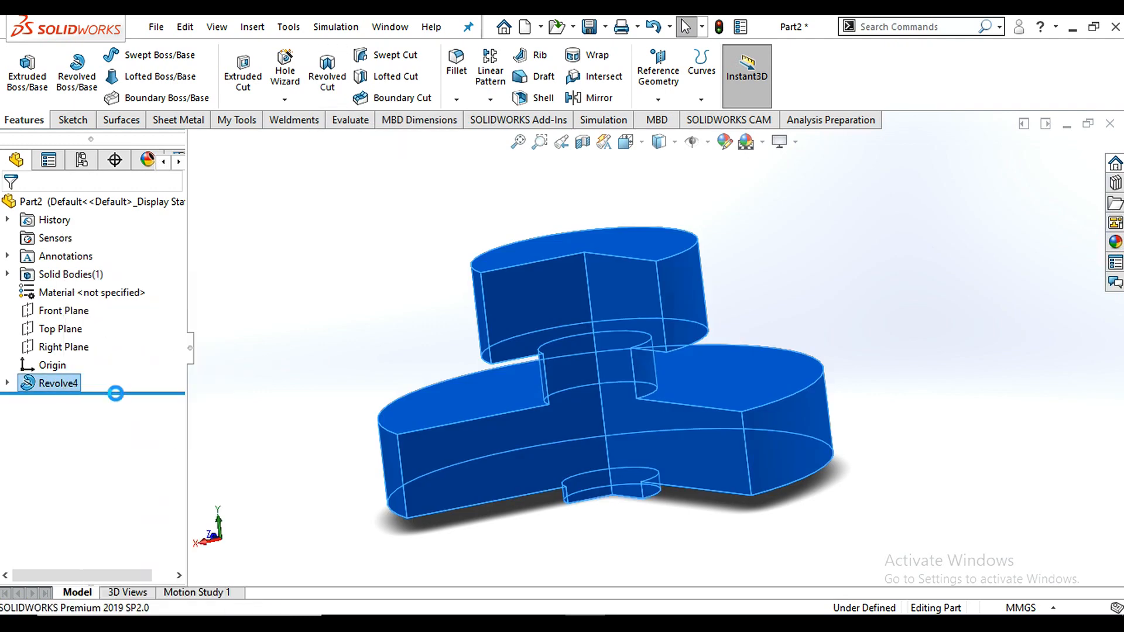
left_click(661, 241)
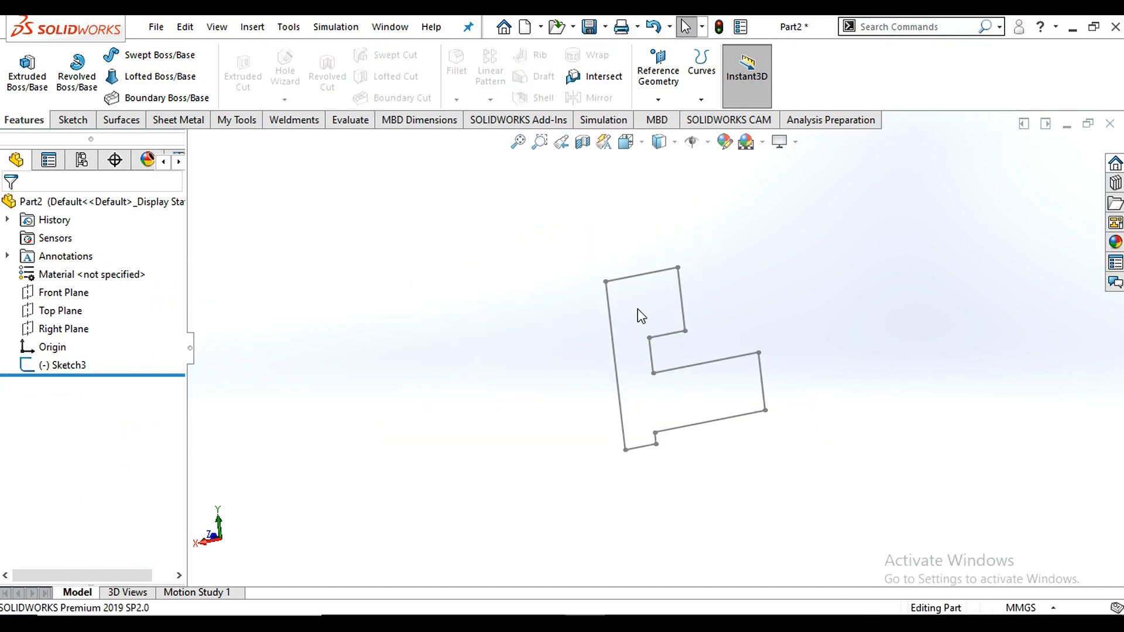
Edit the stepped profile sketch in the front view, extending the upper block's outer vertical line down to the flange's upper edge
left_click(81, 370)
left_click(103, 316)
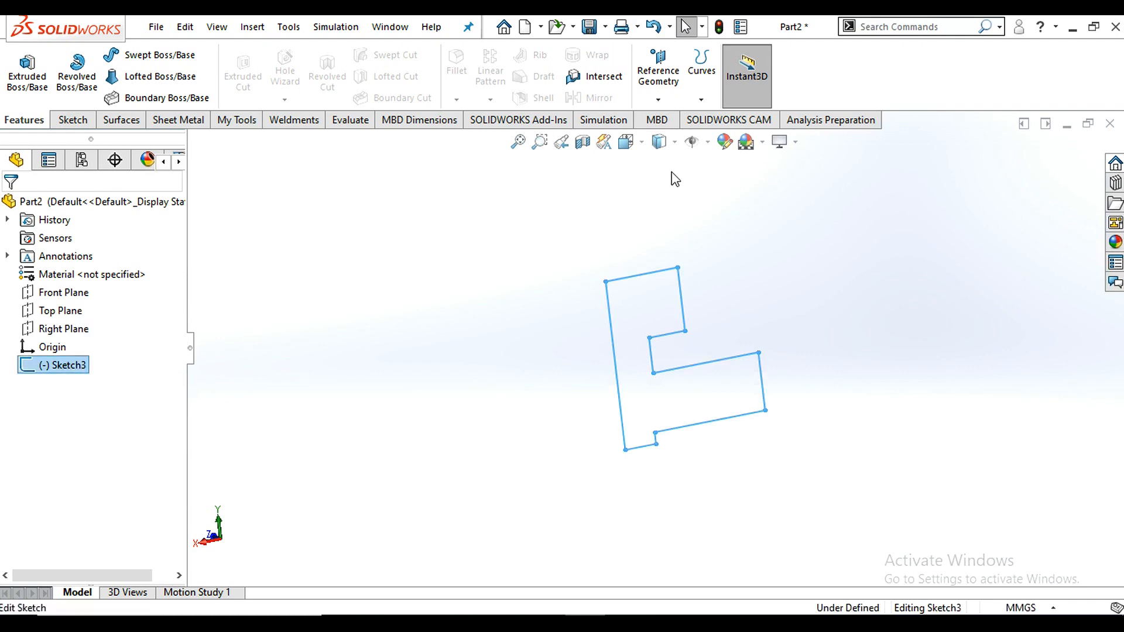
left_click(645, 143)
left_click(720, 235)
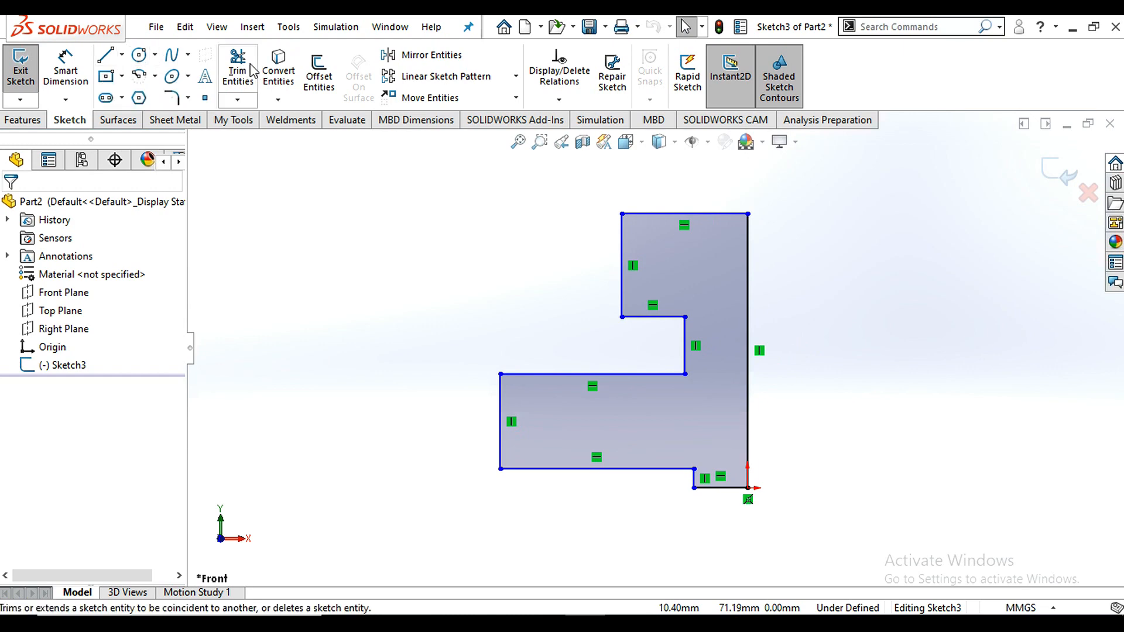
left_click(237, 100)
left_click(275, 139)
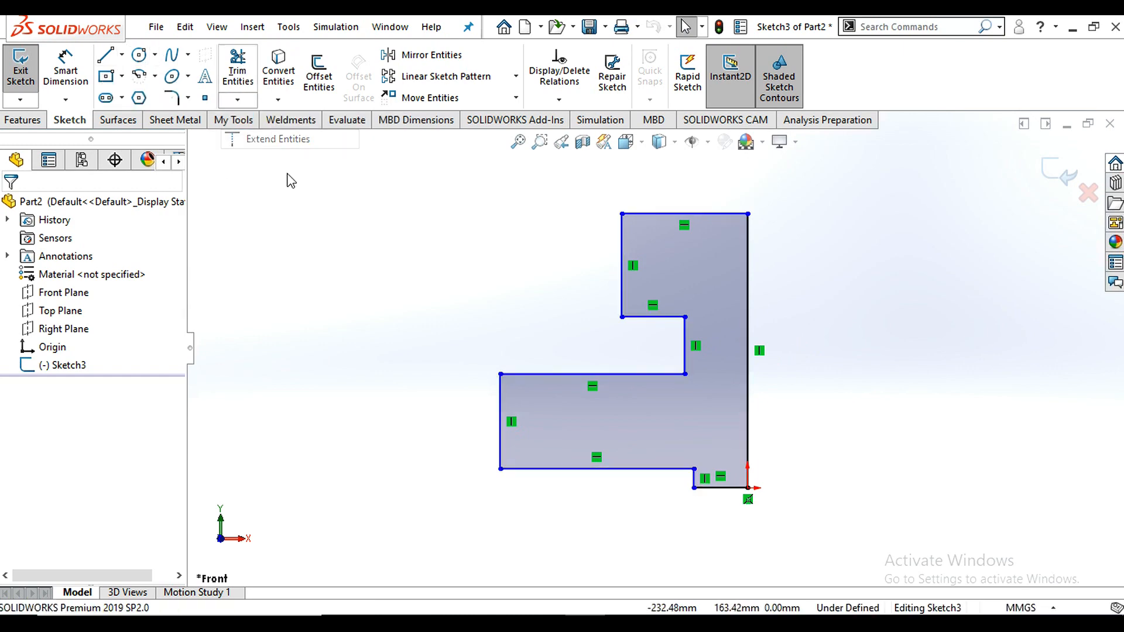
left_click(623, 301)
Trim away the notch lines between the upper block and the flange with Power trim to leave one plain step
left_click(237, 68)
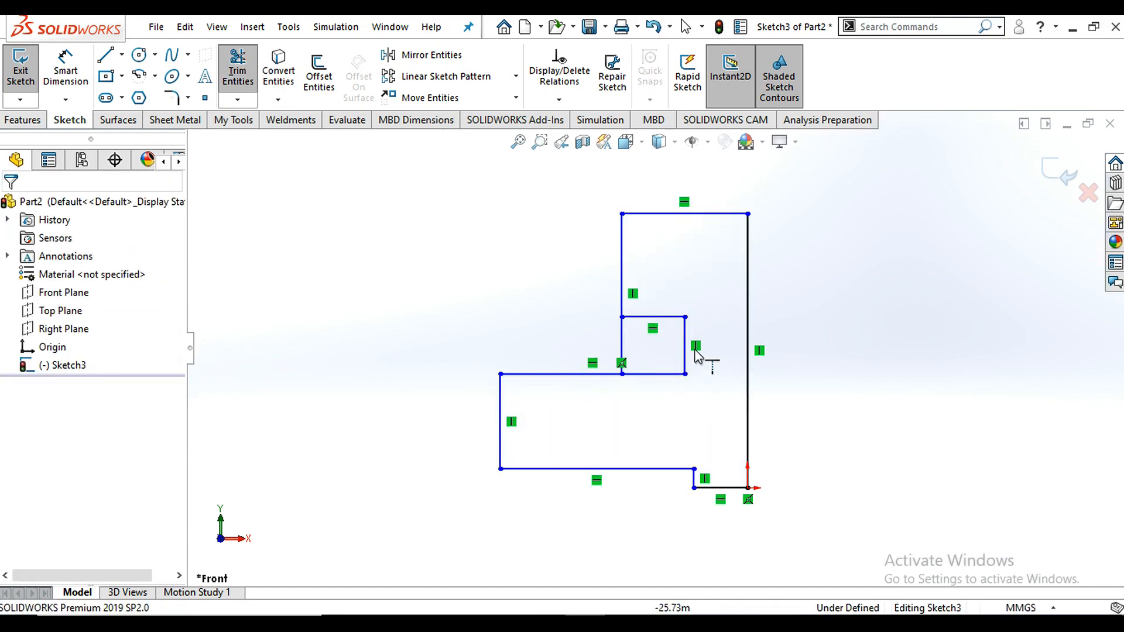
left_click(238, 74)
mouse_move(654, 339)
left_mouse_down()
mouse_move(656, 380)
mouse_move(697, 374)
mouse_move(648, 325)
mouse_move(658, 287)
left_mouse_up()
scroll(728, 346, "up", 2)
scroll(733, 342, "down", 1)
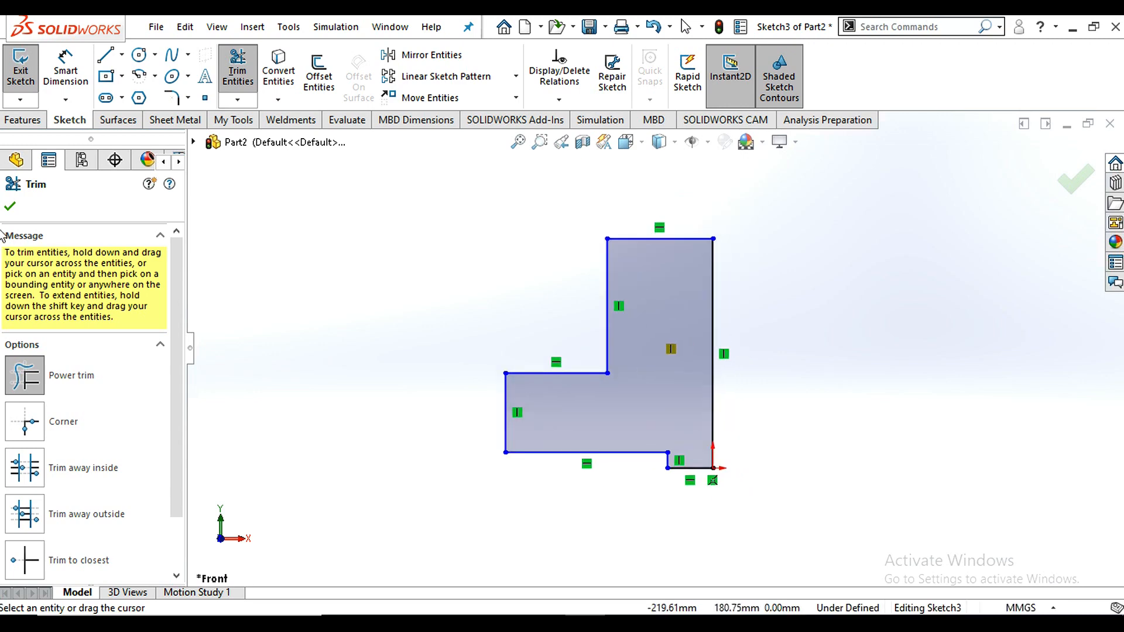
left_click(10, 207)
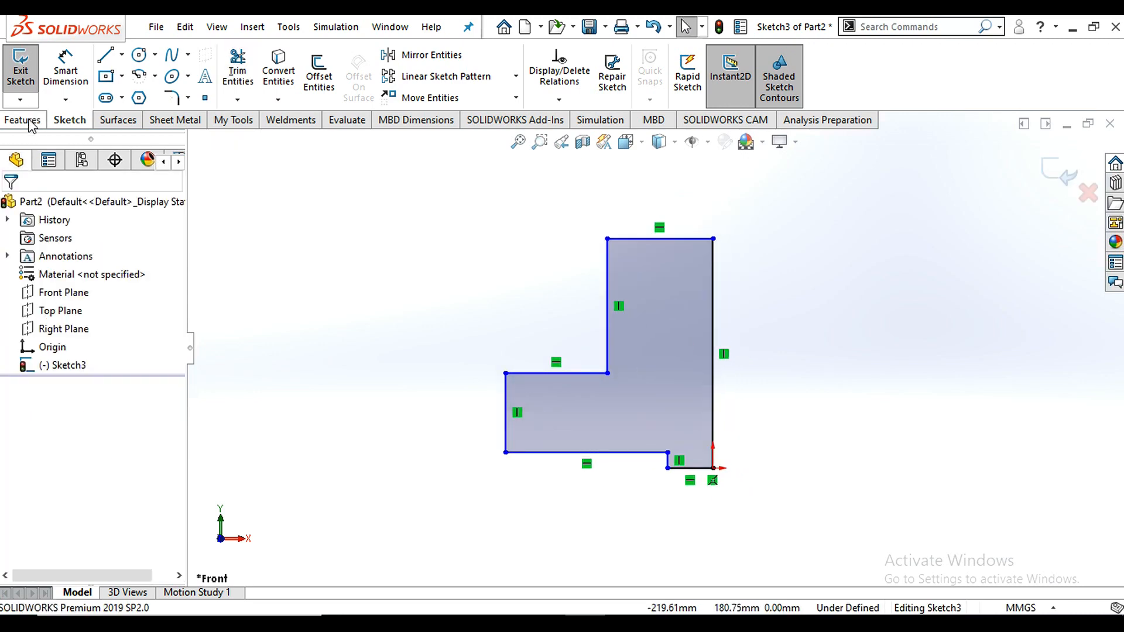
Revolve the trimmed profile 360° as a boss about its long vertical line through the origin
left_click(24, 120)
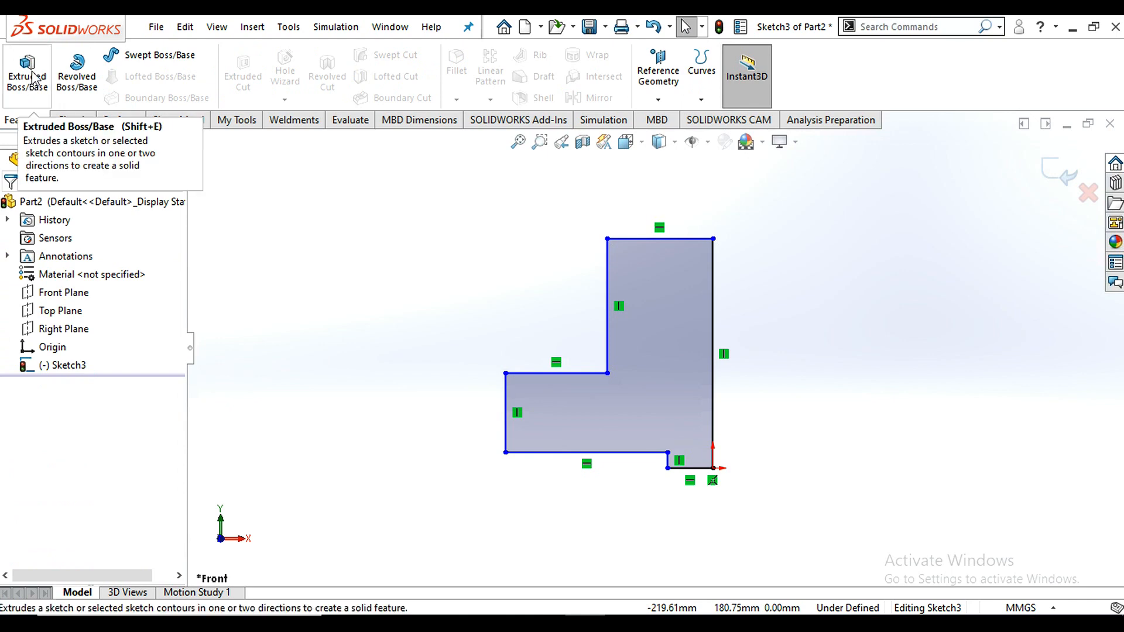
left_click(90, 88)
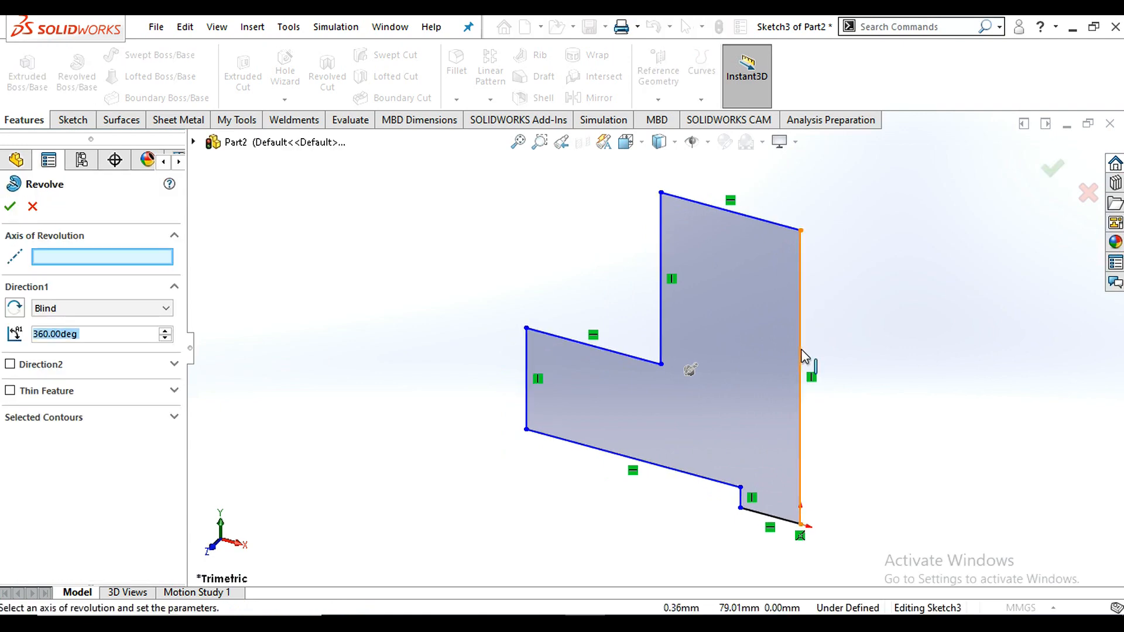
left_click(801, 349)
scroll(861, 389, "up", 3)
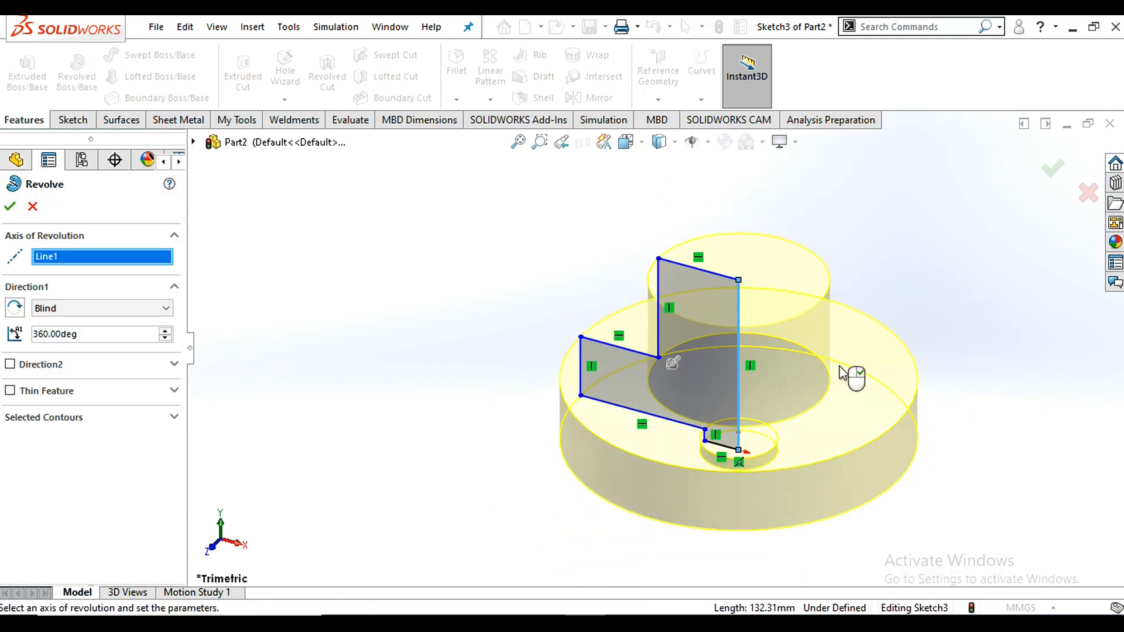
scroll(835, 374, "down", 1)
left_click(10, 209)
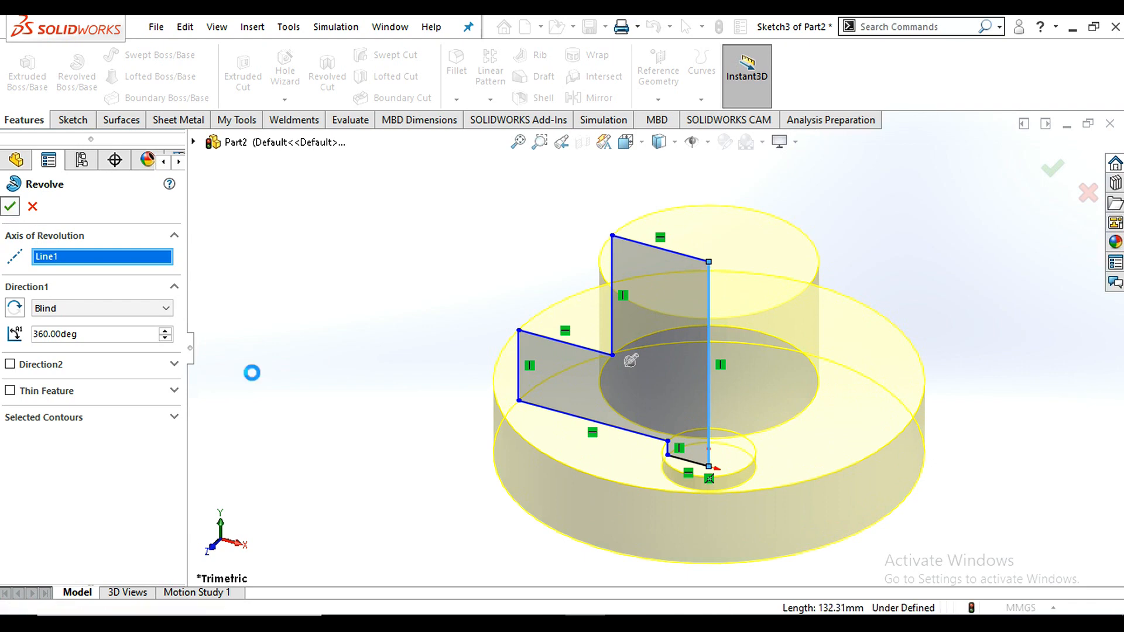
key("Return")
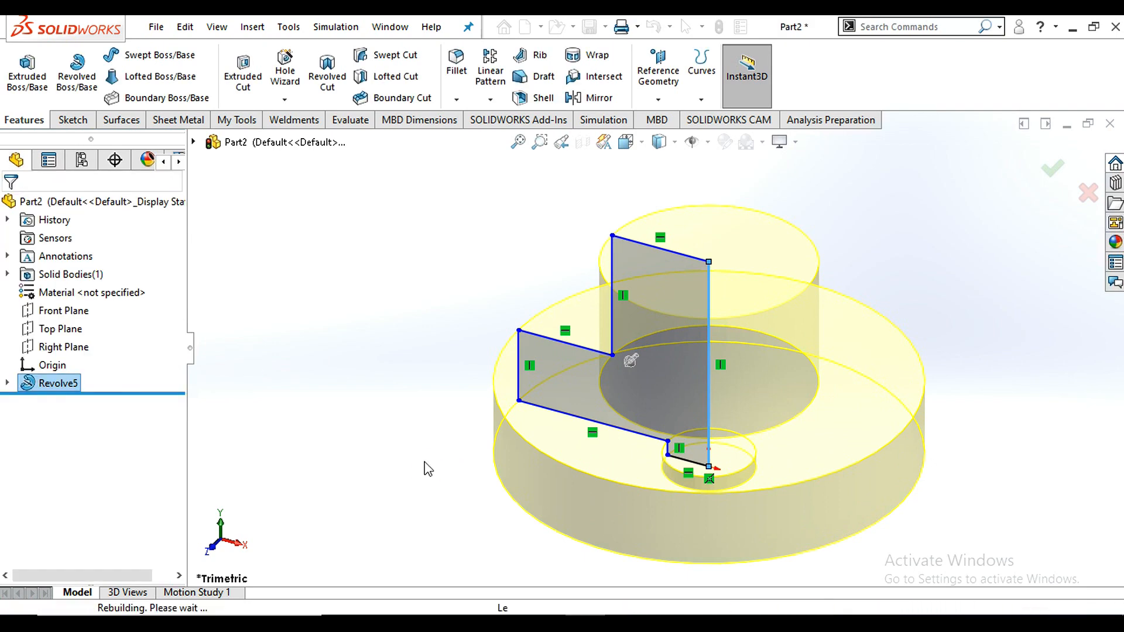
scroll(760, 381, "up", 3)
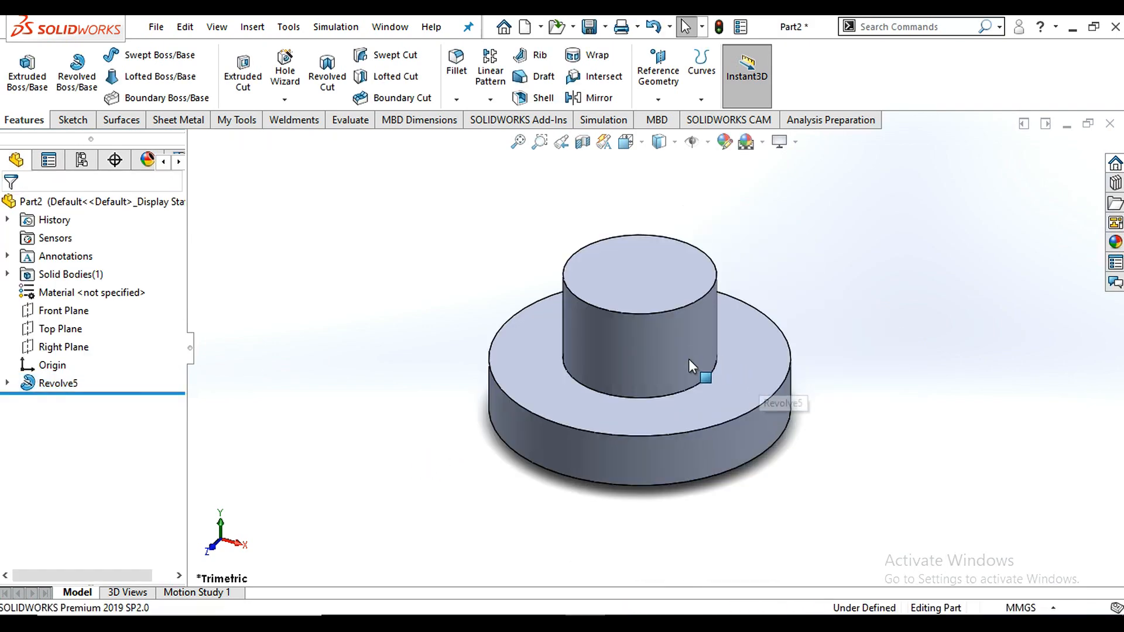
Start a sketch on the Front Plane, oriented to the front view, with the part displayed with hidden lines removed
middle_click_drag(710, 301, 680, 367)
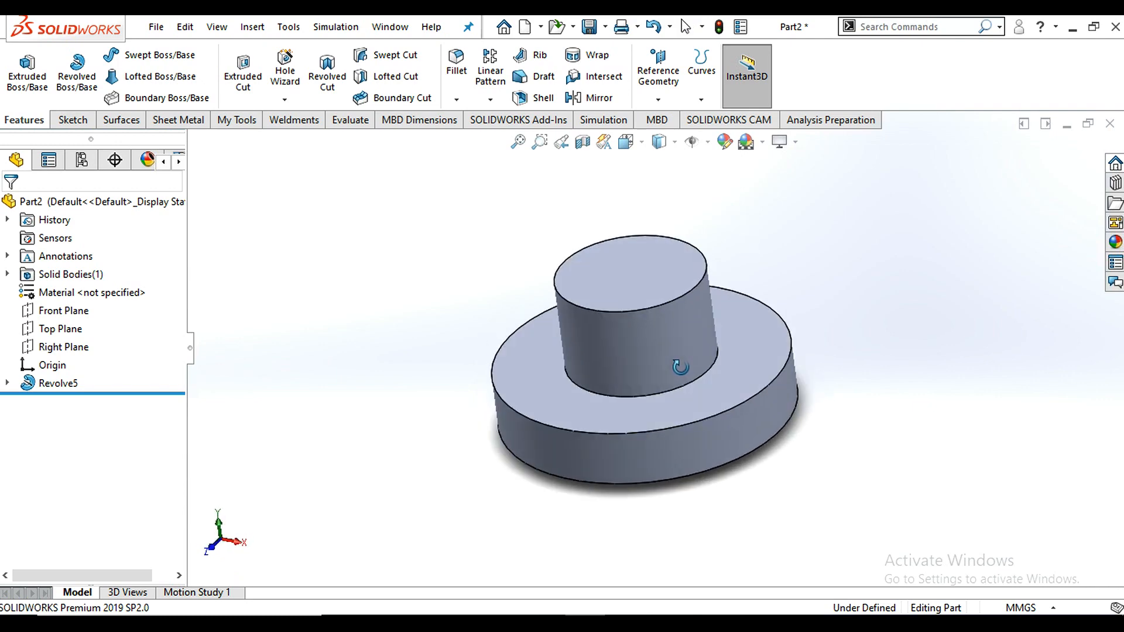
left_click(76, 313)
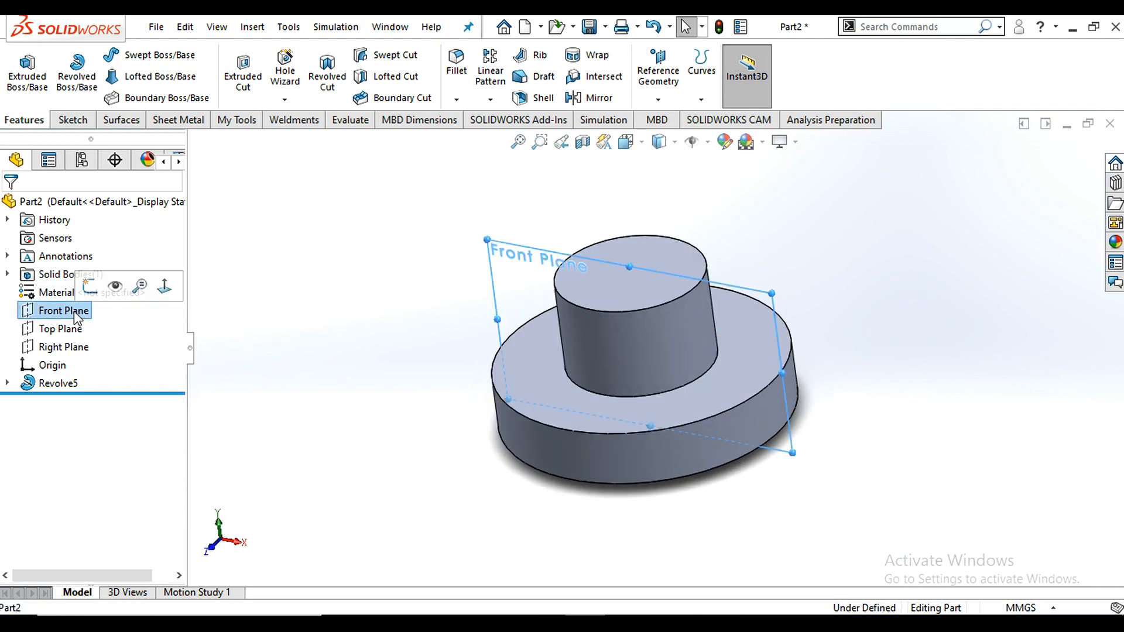
left_click(91, 285)
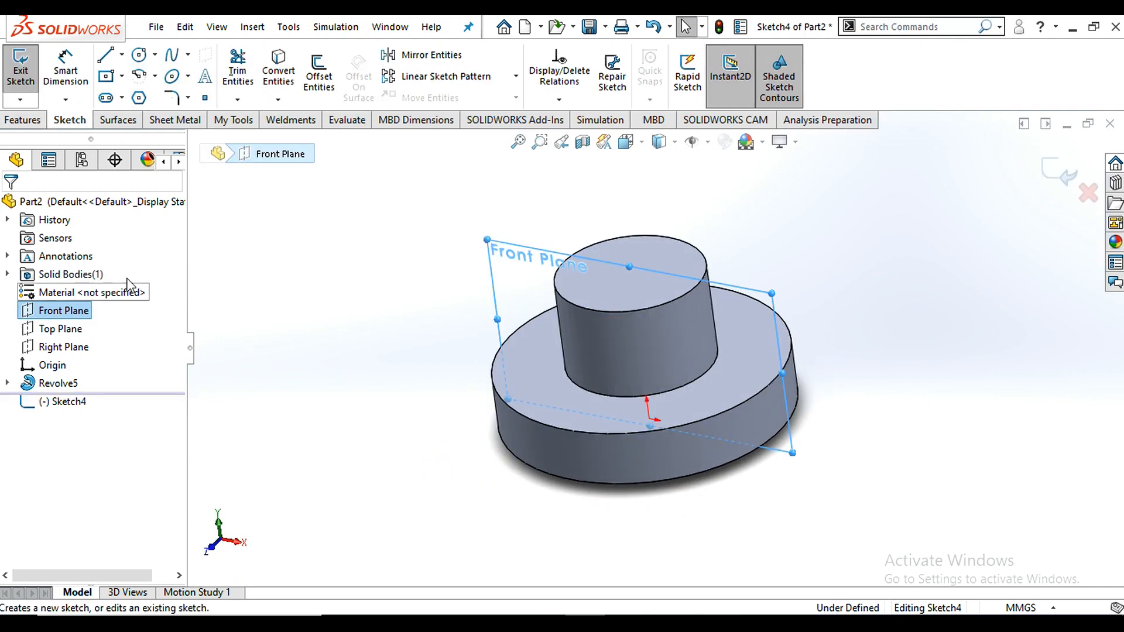
left_click(625, 142)
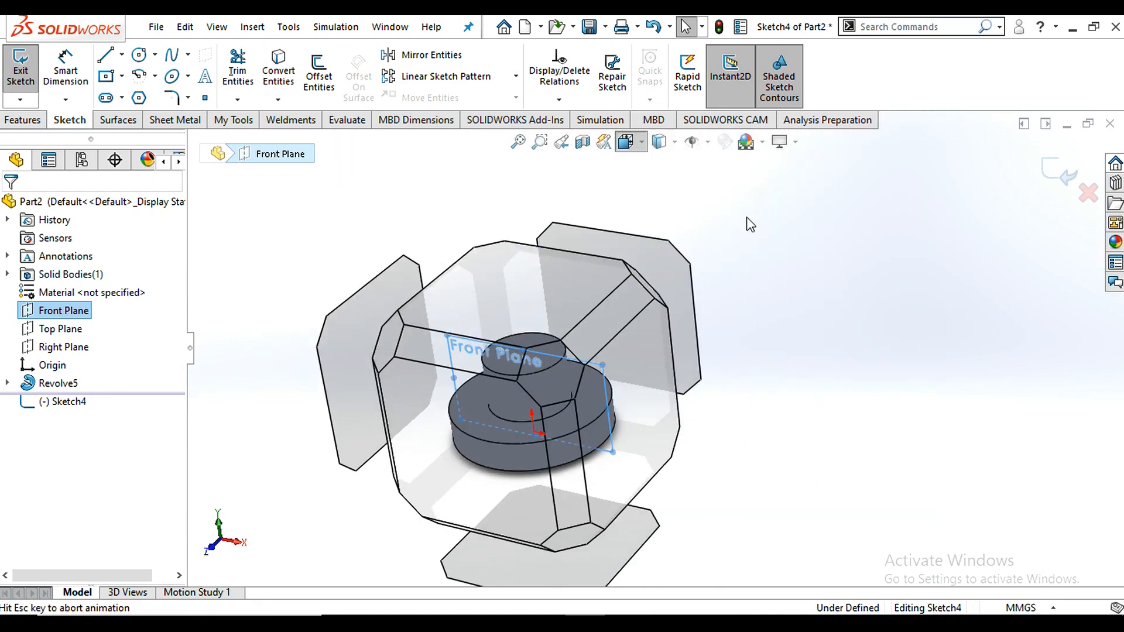
left_click(720, 234)
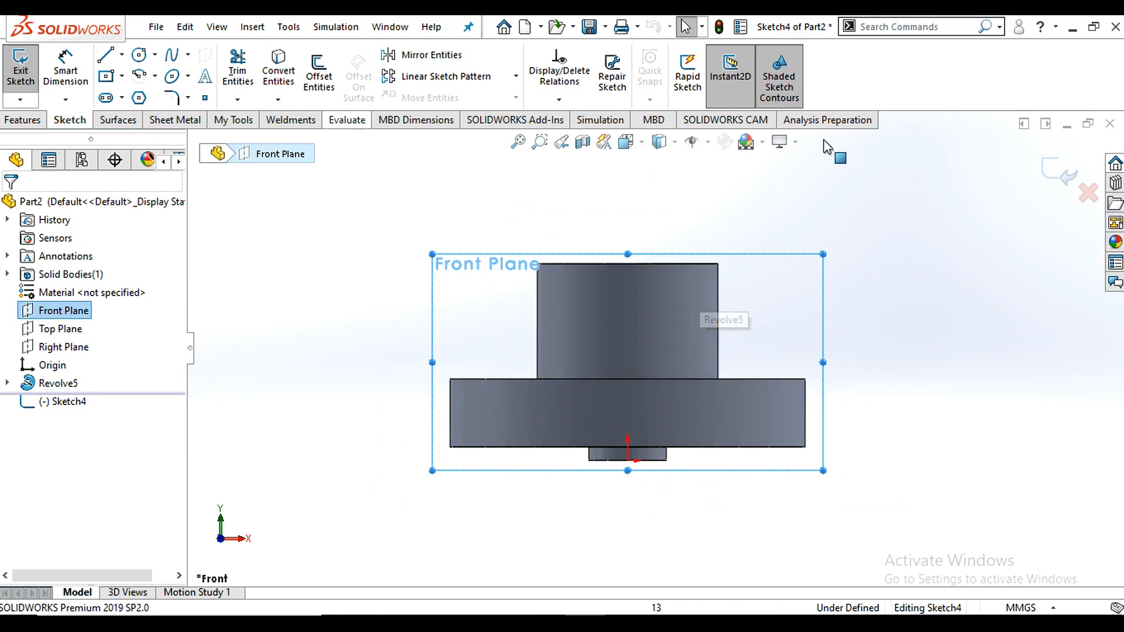
left_click(674, 142)
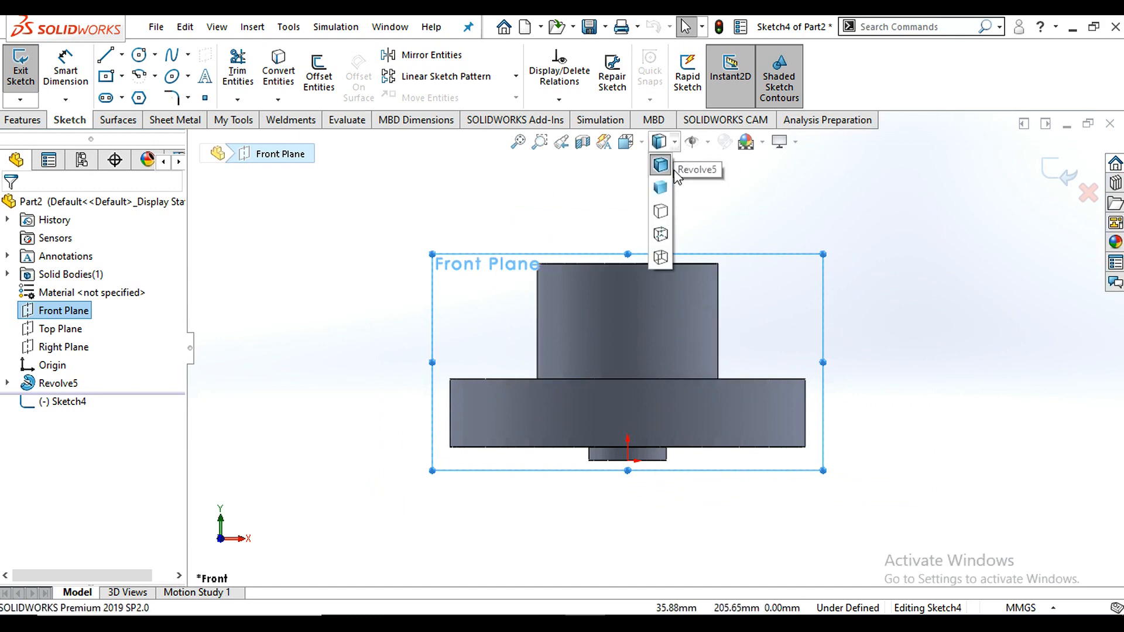
left_click(664, 211)
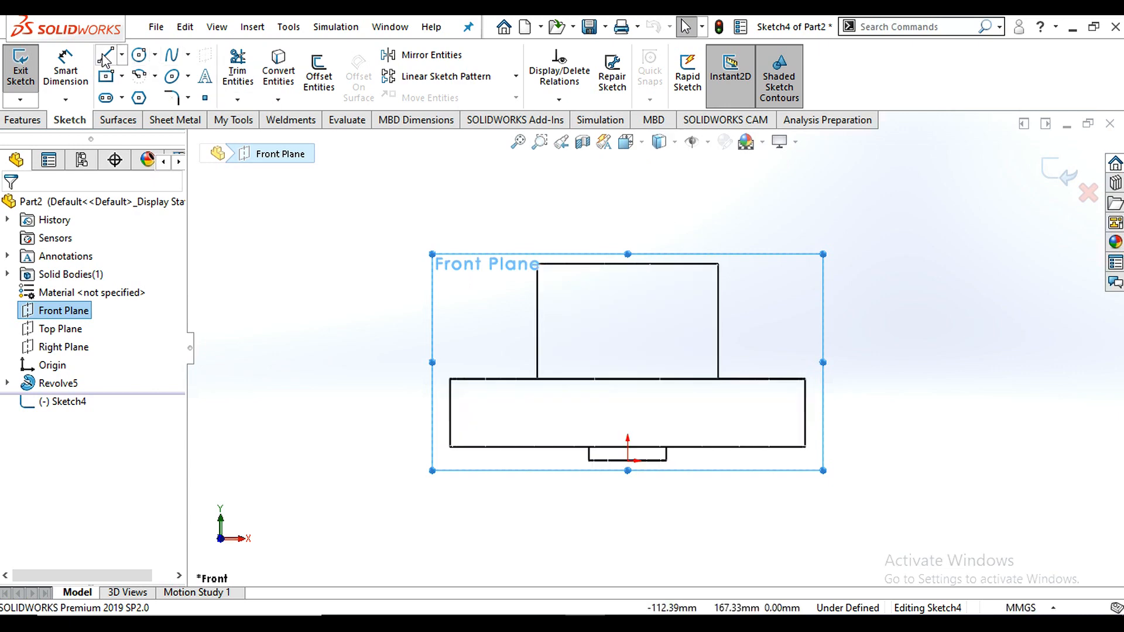
Sketch a vertical line about 191 mm long through the origin, then a stepped upper bore and chamber outline from its upper end
left_click(628, 503)
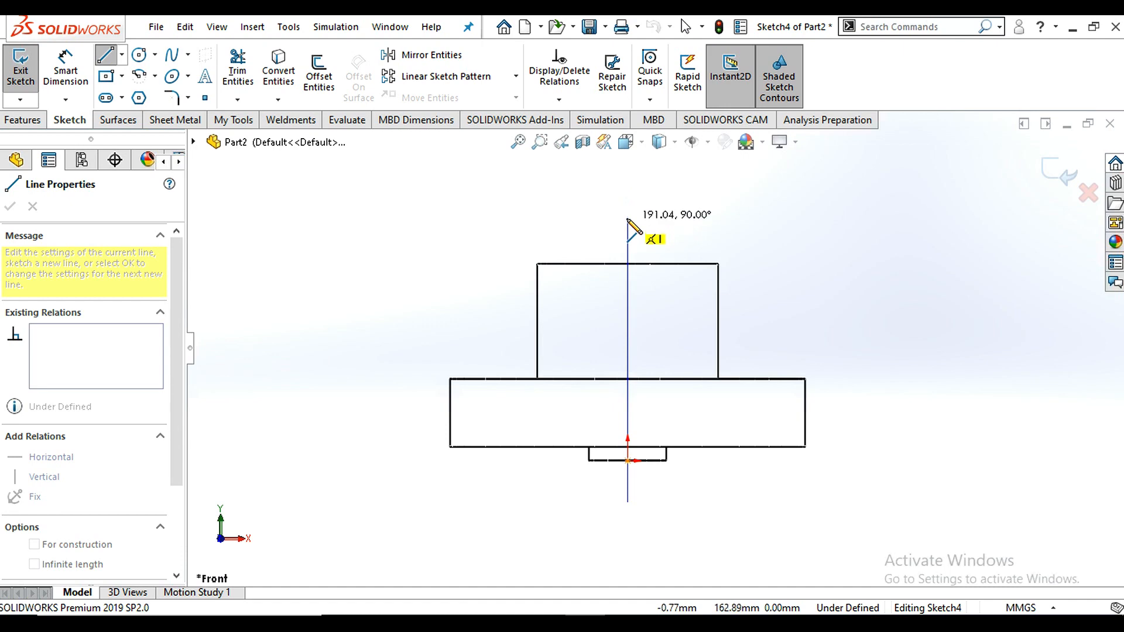
left_click(627, 217)
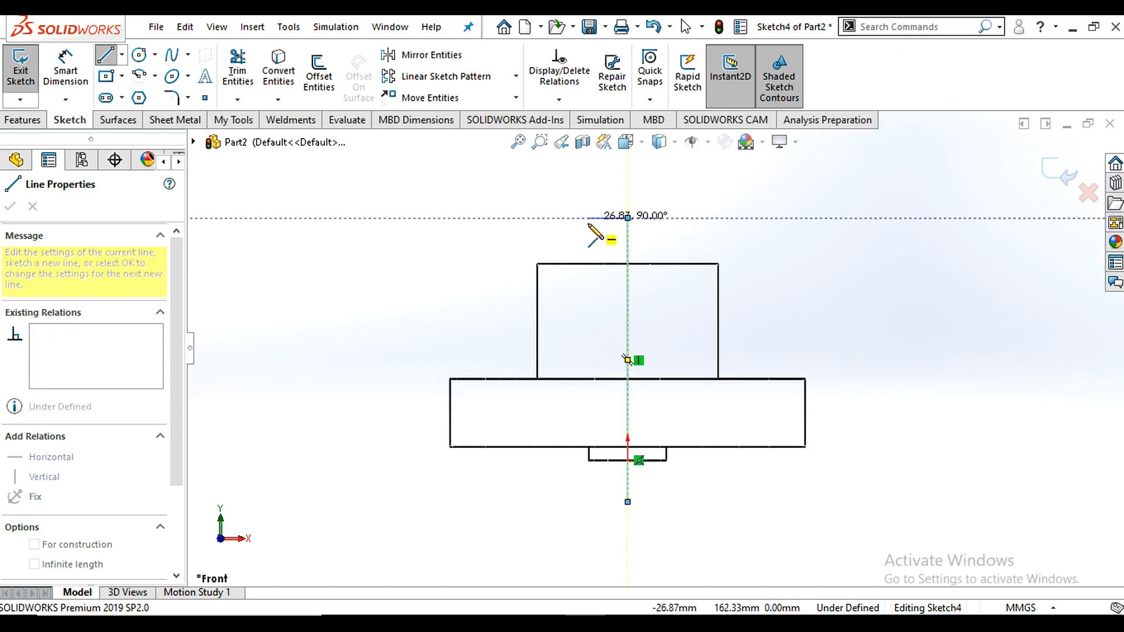
left_click(588, 217)
left_click(588, 290)
left_click(554, 290)
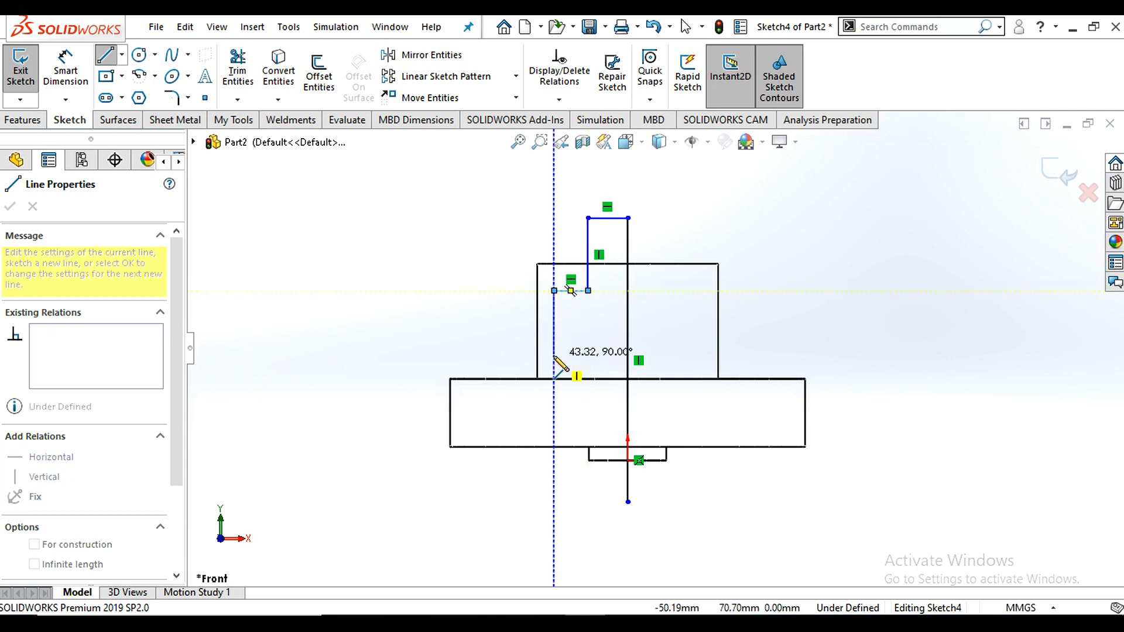
left_click(554, 355)
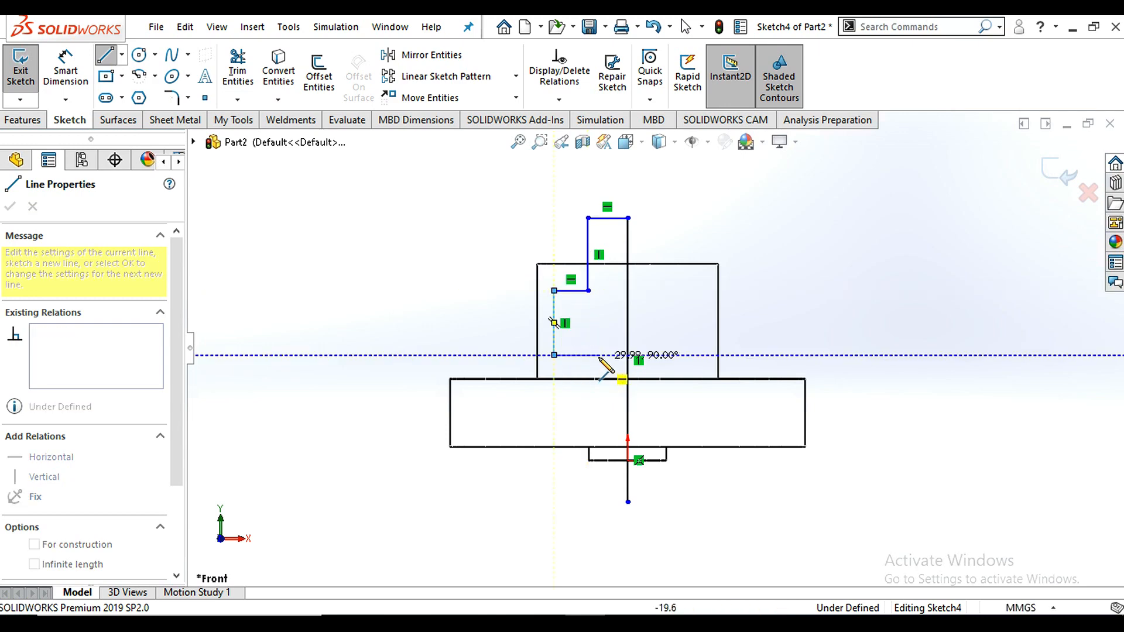
left_click(598, 355)
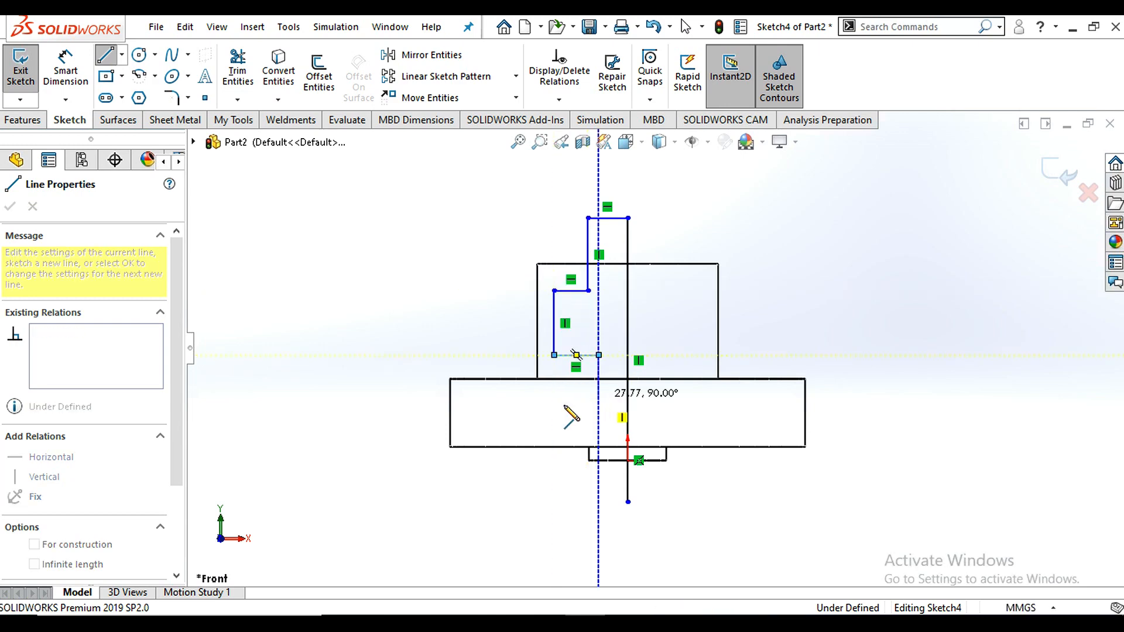
Continue the outline with a narrow neck and a wide flat chamber inside the flange, closing it at the vertical line's lower end
left_click(598, 396)
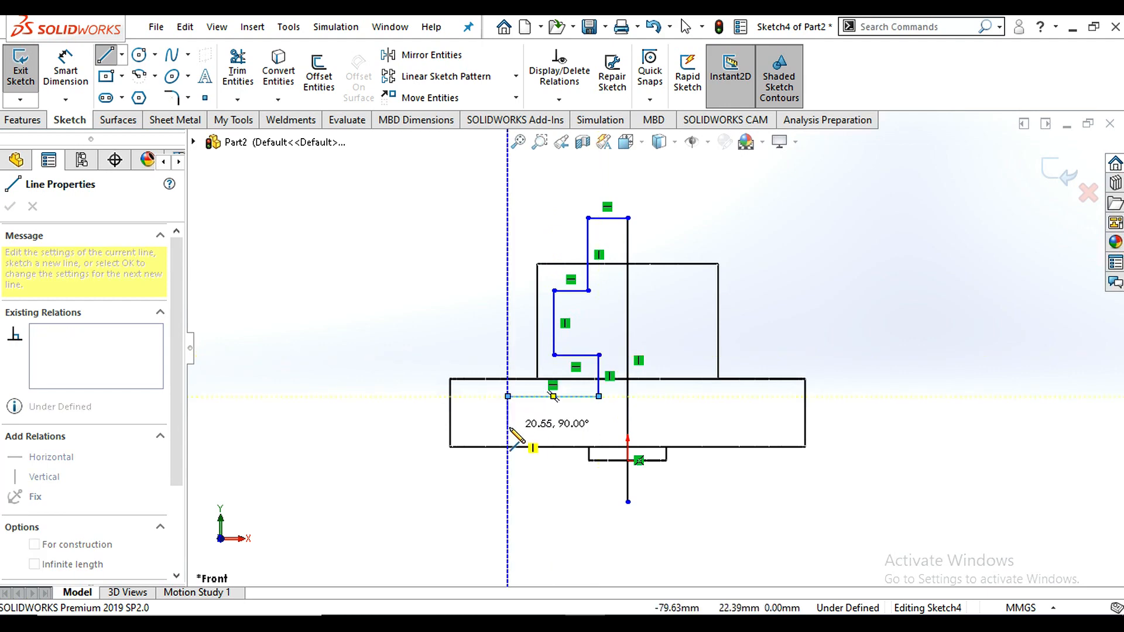
left_click(508, 396)
left_click(508, 427)
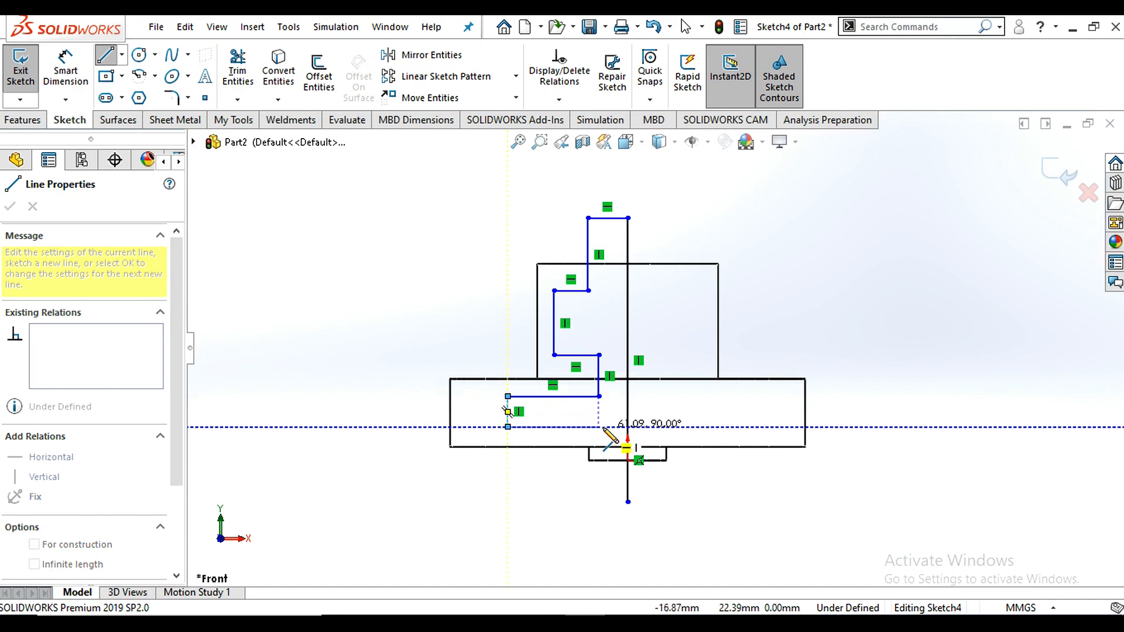
left_click(607, 426)
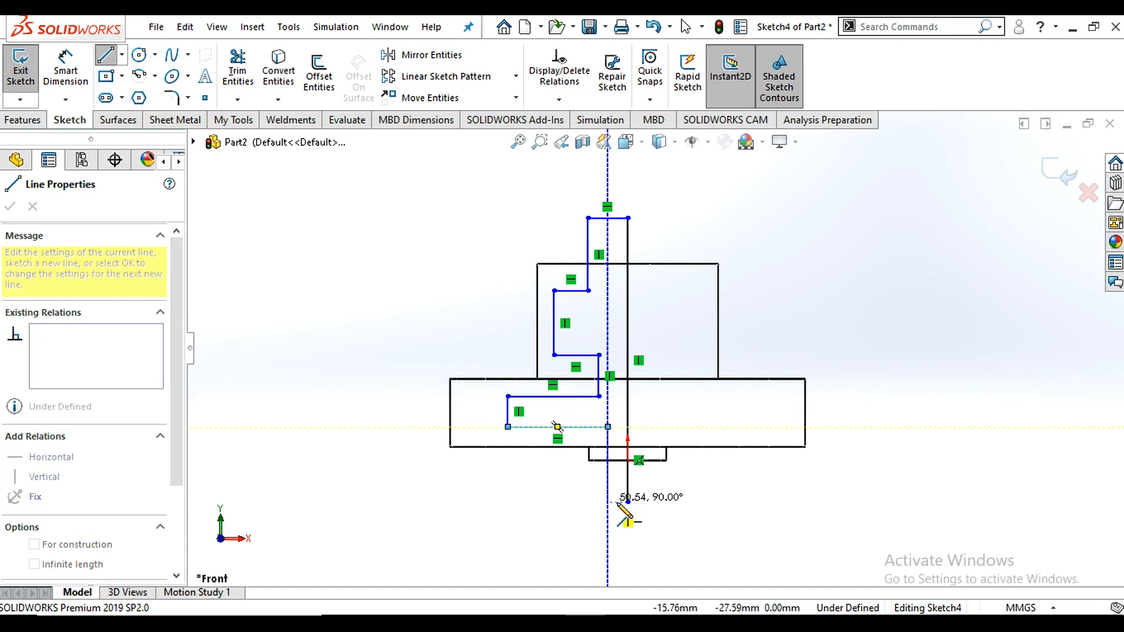
right_click(843, 257)
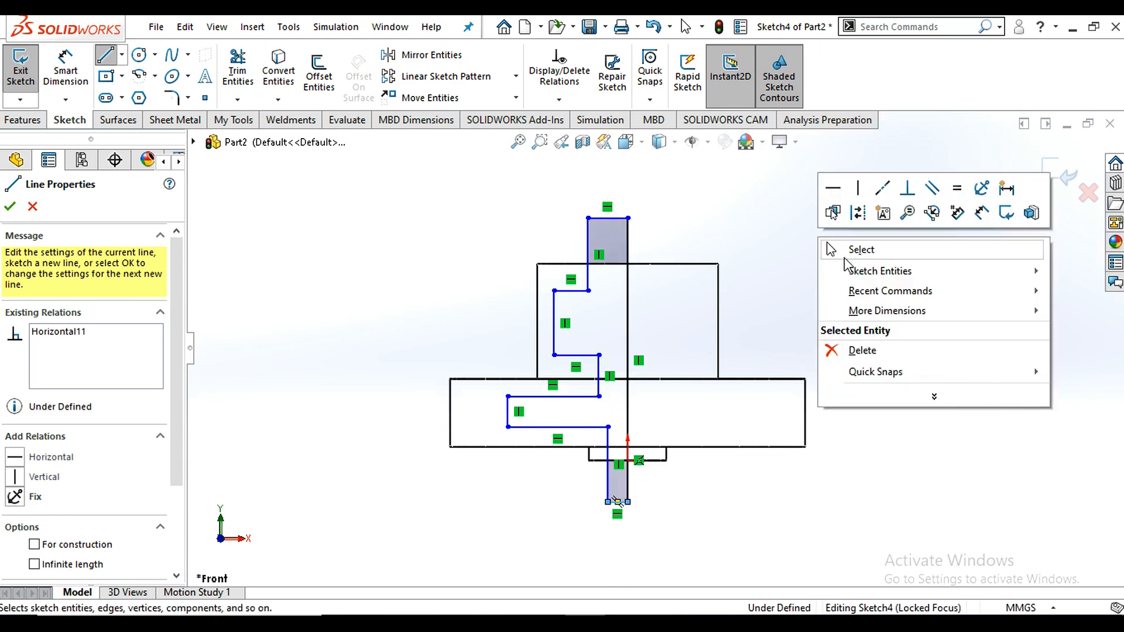
left_click(857, 253)
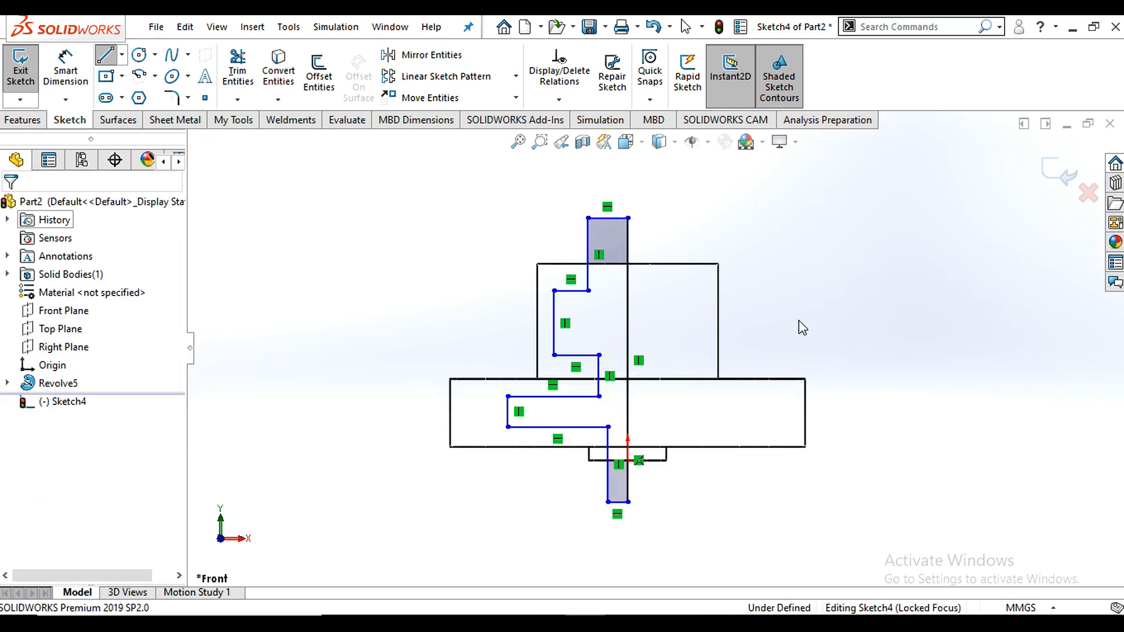
Make a 360° revolved cut of the stepped inner profile about its long vertical line
scroll(635, 385, "up", 1)
scroll(634, 385, "down", 1)
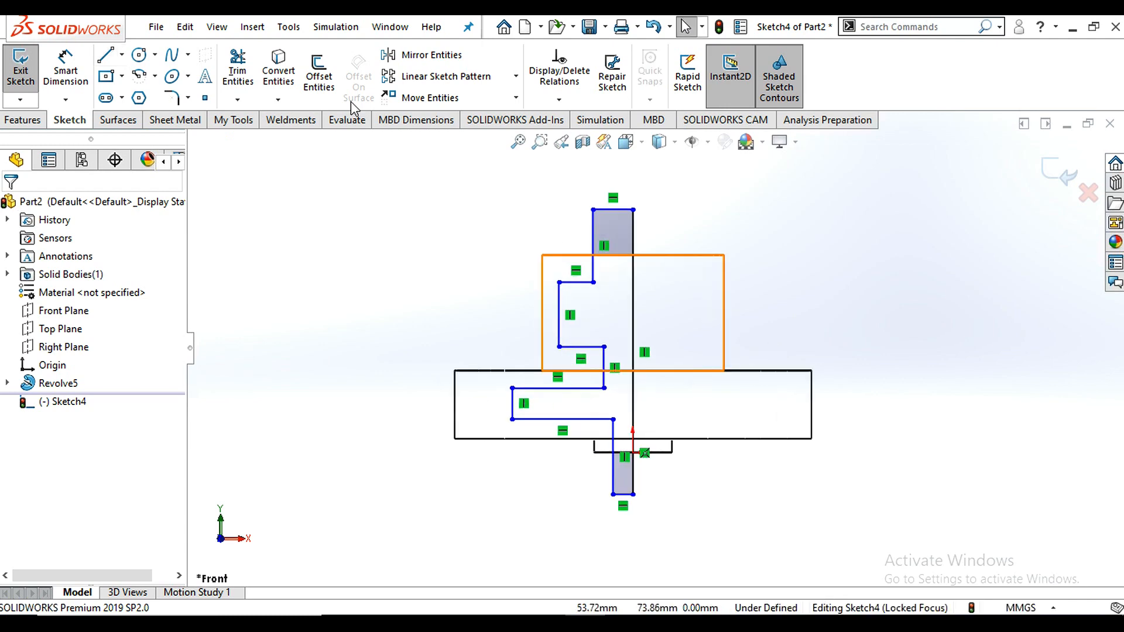
left_click(37, 121)
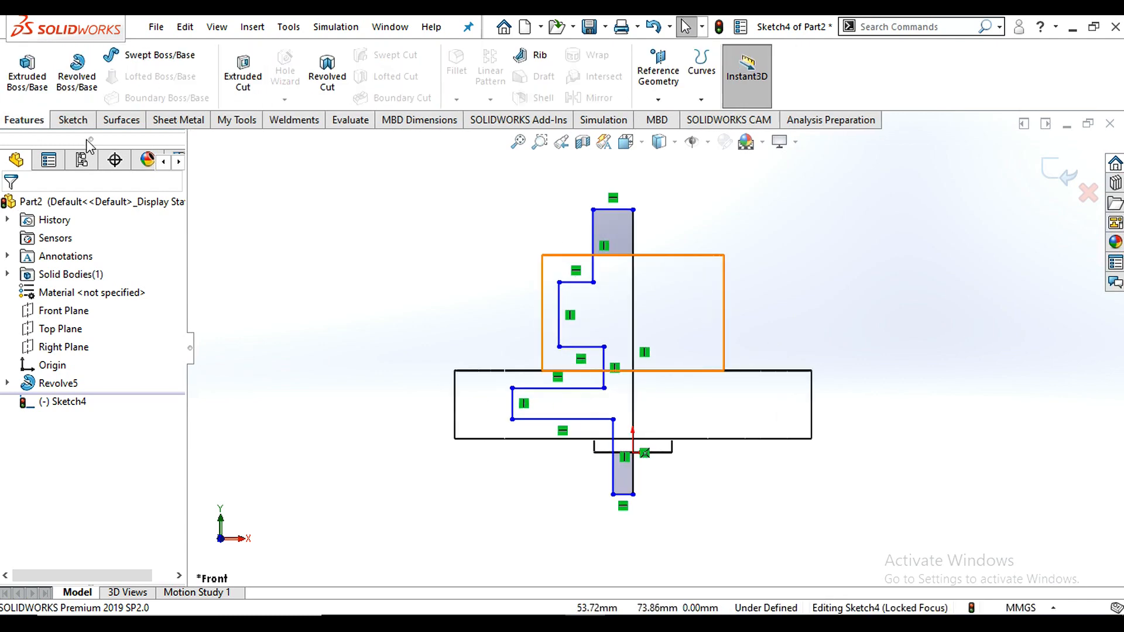
left_click(328, 82)
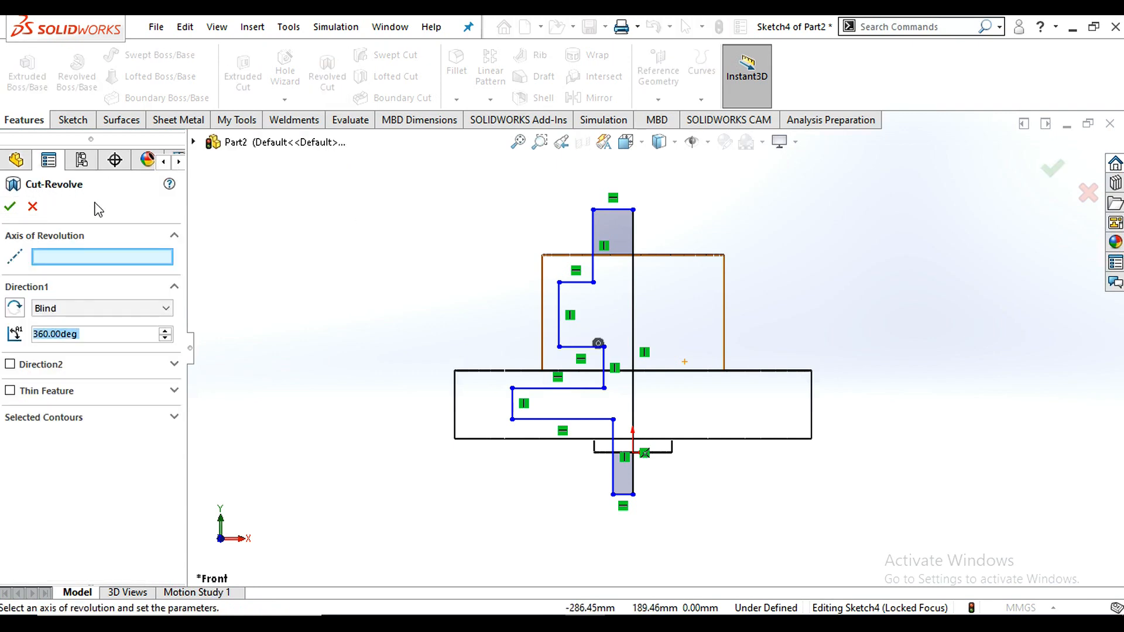
left_click(634, 322)
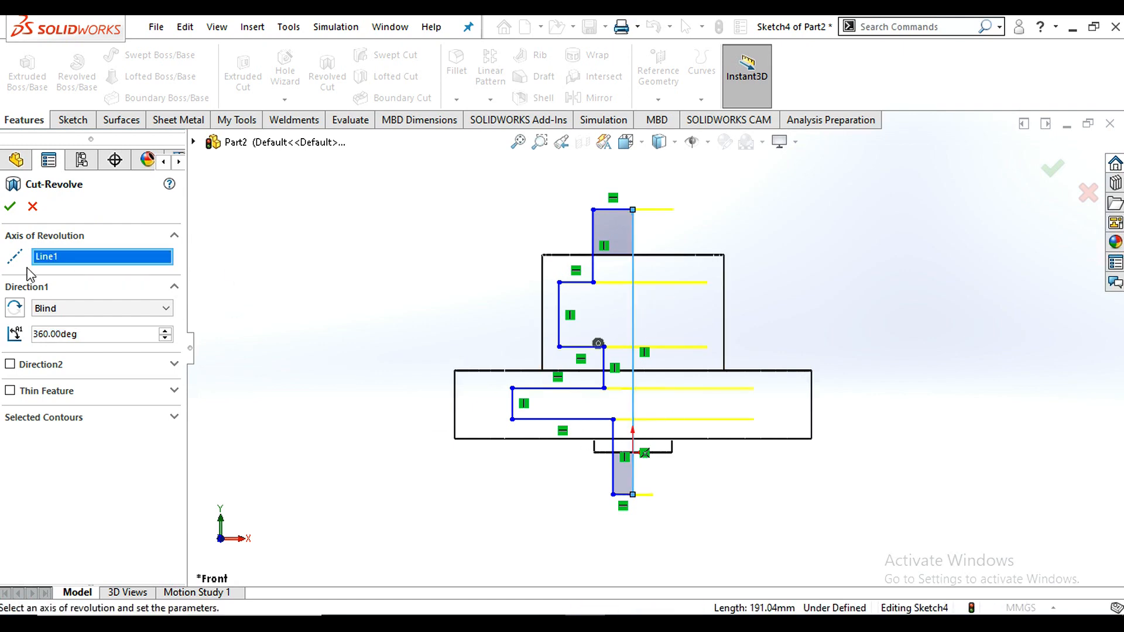
left_click(11, 206)
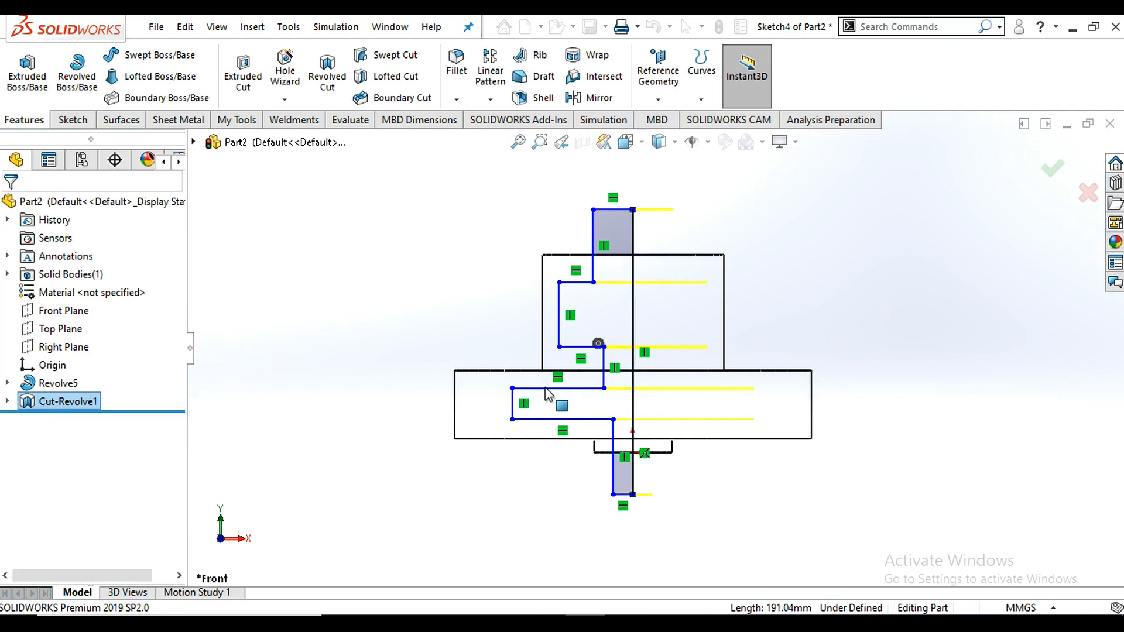
Display the cut part shaded with edges in a tilted view that shows the upper hole
left_click(748, 267)
key("z")
middle_click_drag(725, 345, 672, 358)
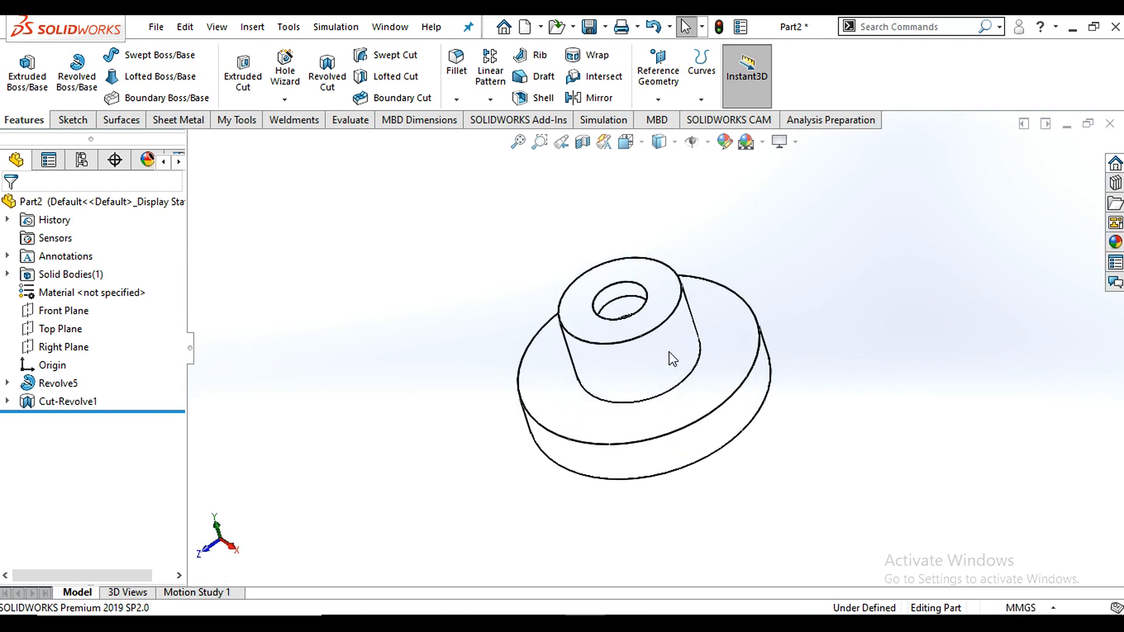
left_click(675, 143)
left_click(661, 187)
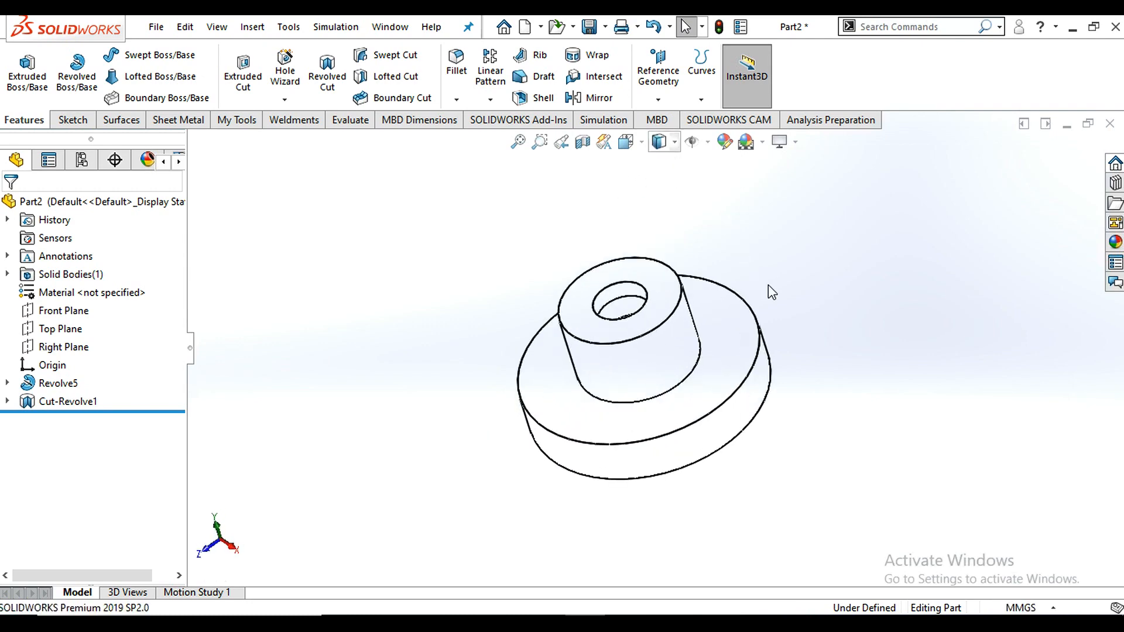
middle_click_drag(661, 401, 646, 233)
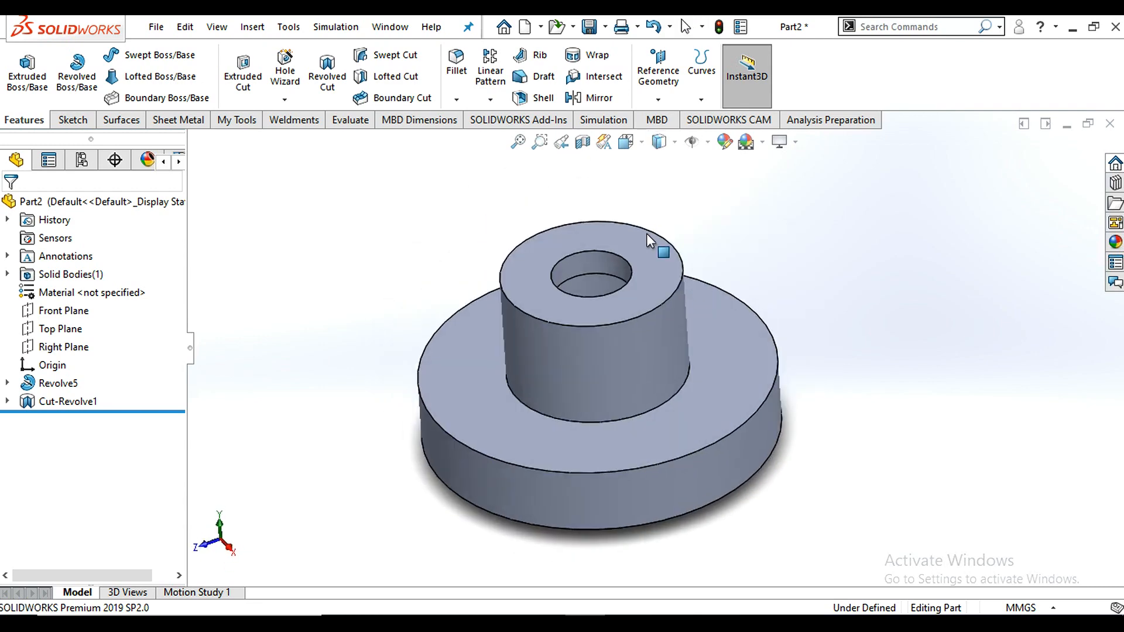
Section the part along the Front Plane with 0 mm offset and examine the internal cavities
left_click(585, 148)
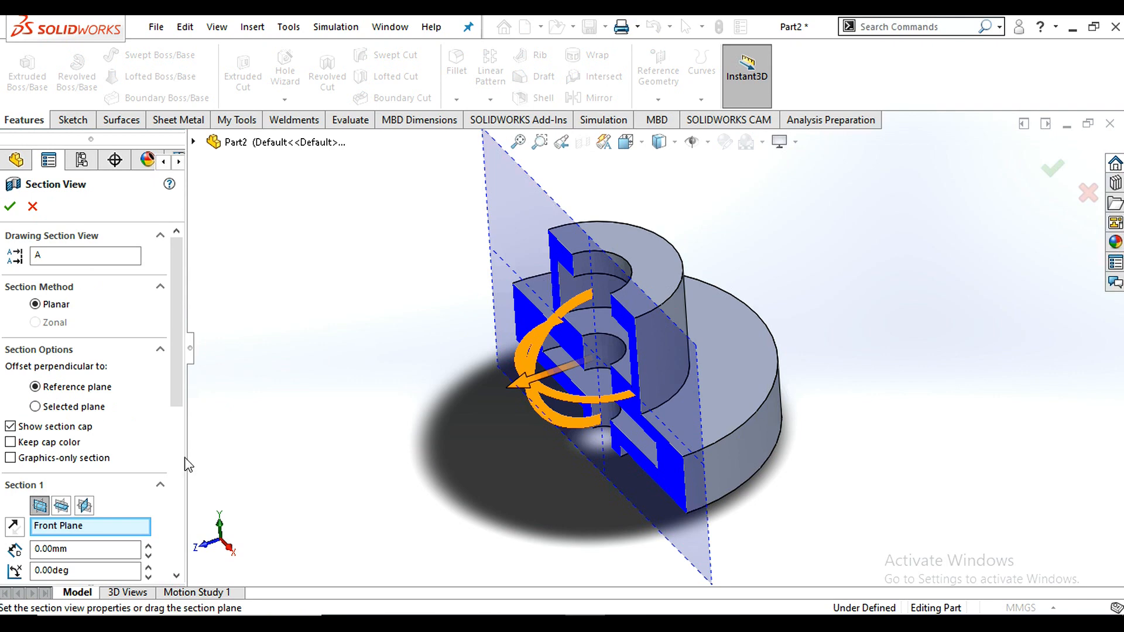
left_click(10, 206)
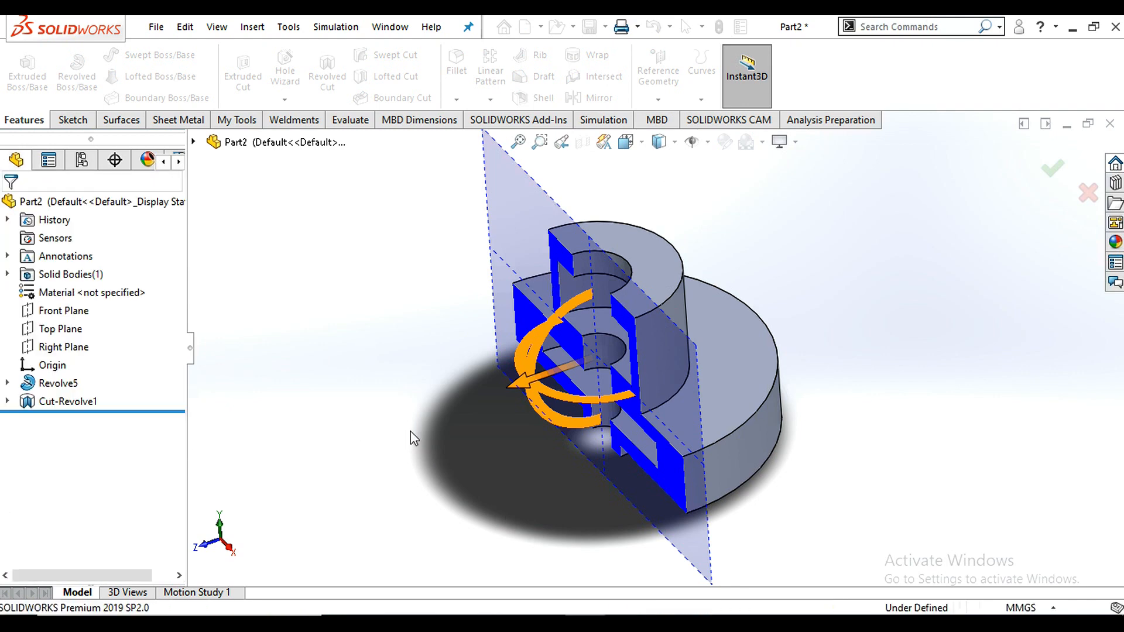
middle_click_drag(605, 350, 704, 369)
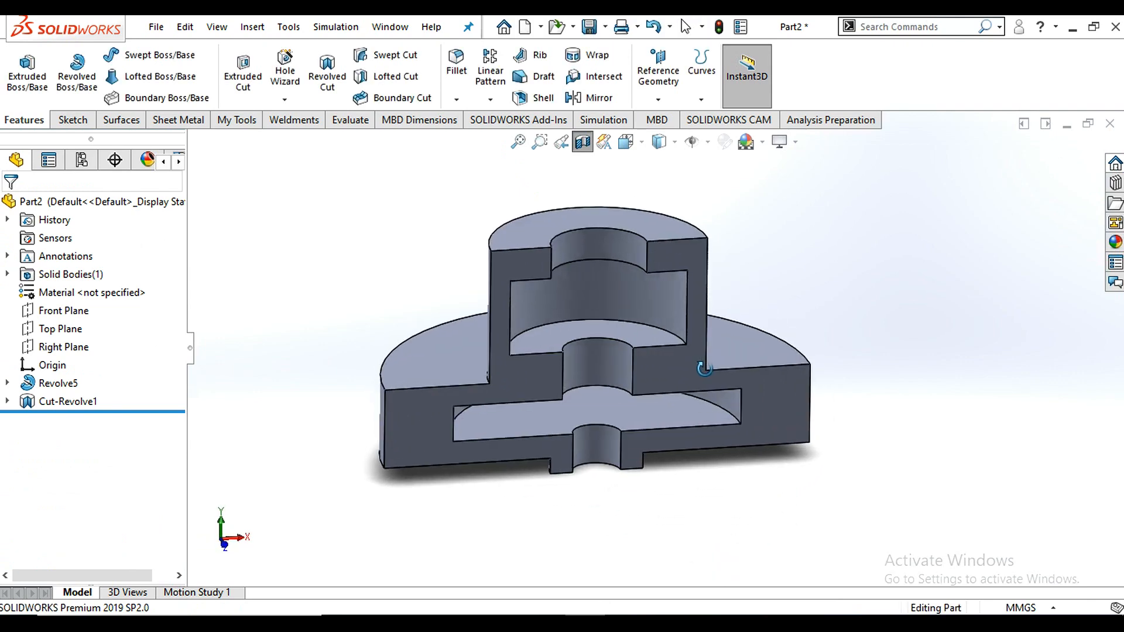
Delete the revolved cut and the remaining revolve feature and sketches from the part
right_click(84, 401)
left_click(149, 413)
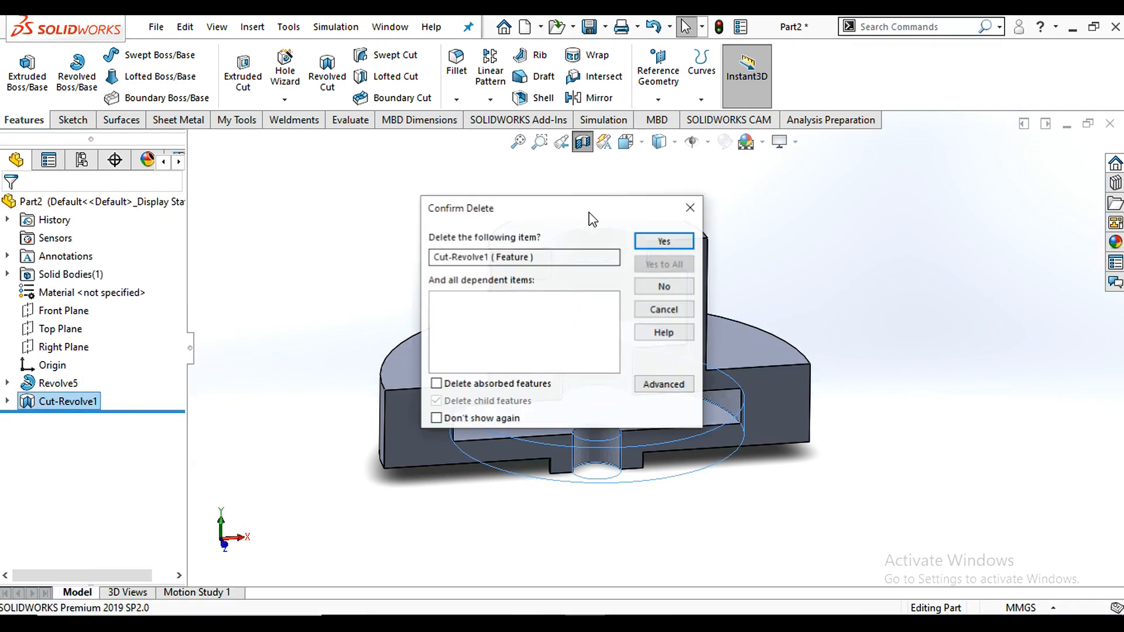
key("Return")
Sketch a corner rectangle about 111 mm wide and 63 mm high on the Front Plane, starting at the origin
left_click(62, 292)
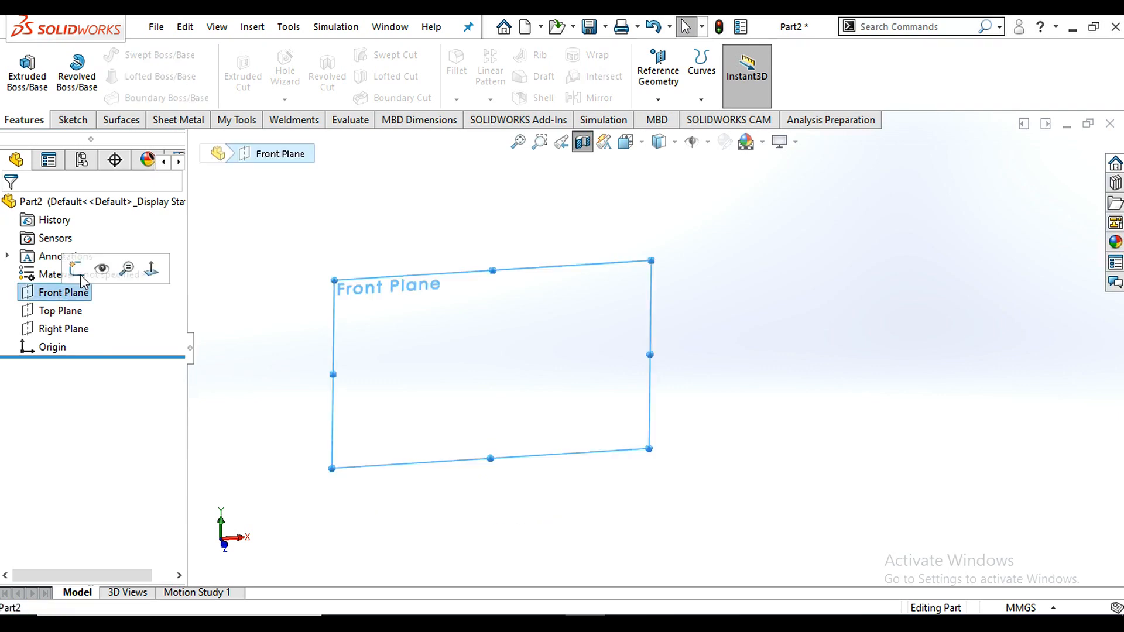
left_click(76, 268)
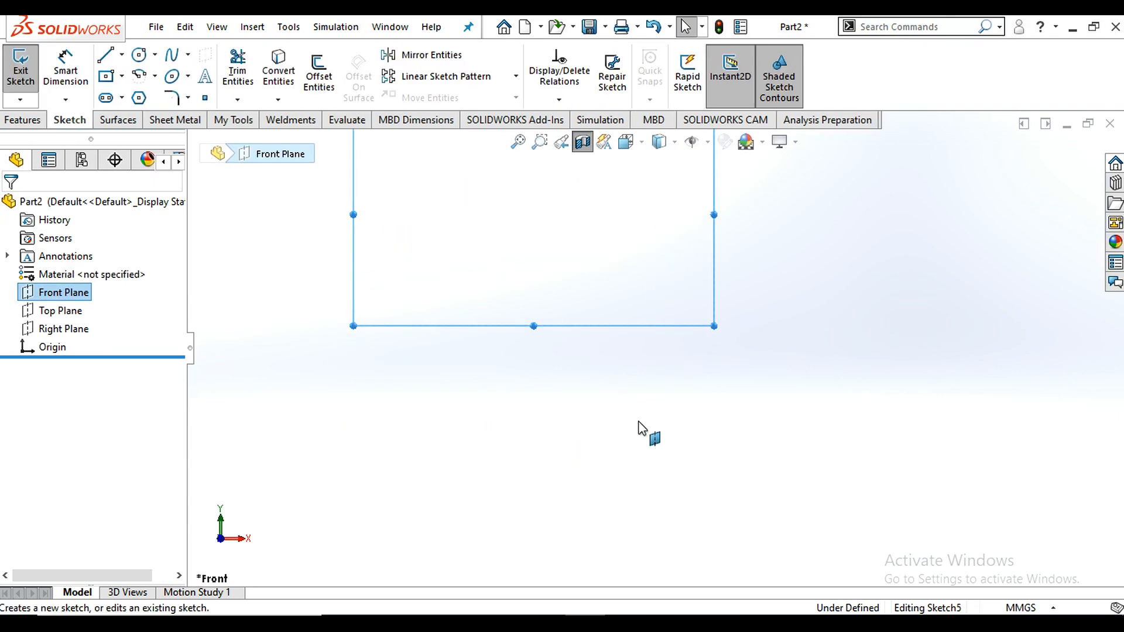
scroll(630, 431, "up", 1)
scroll(673, 209, "down", 1)
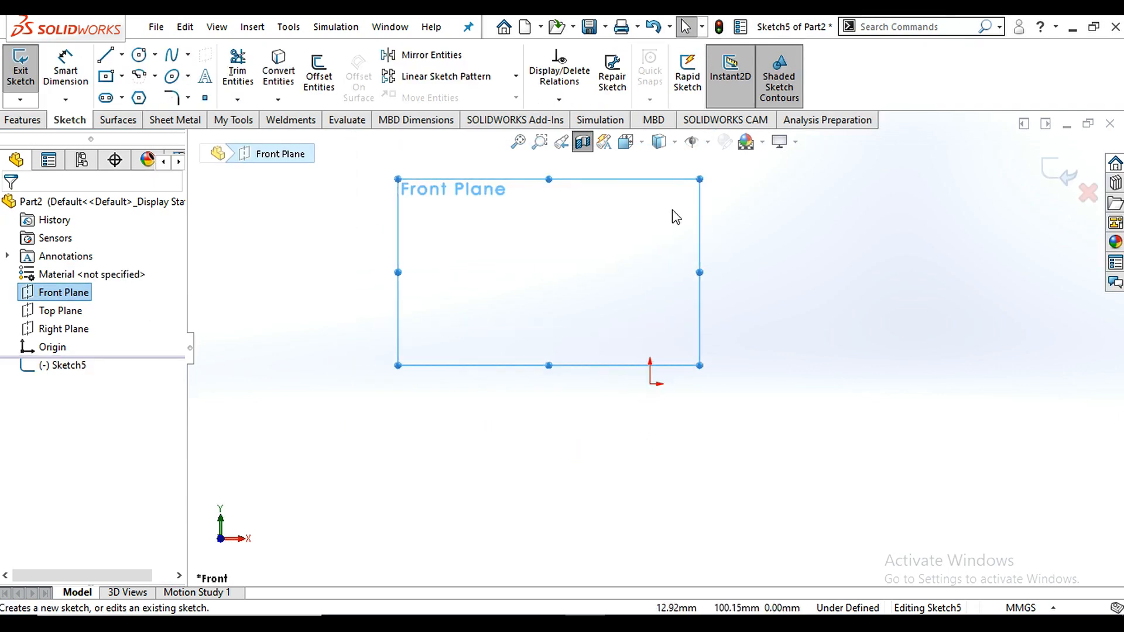
scroll(658, 228, "up", 1)
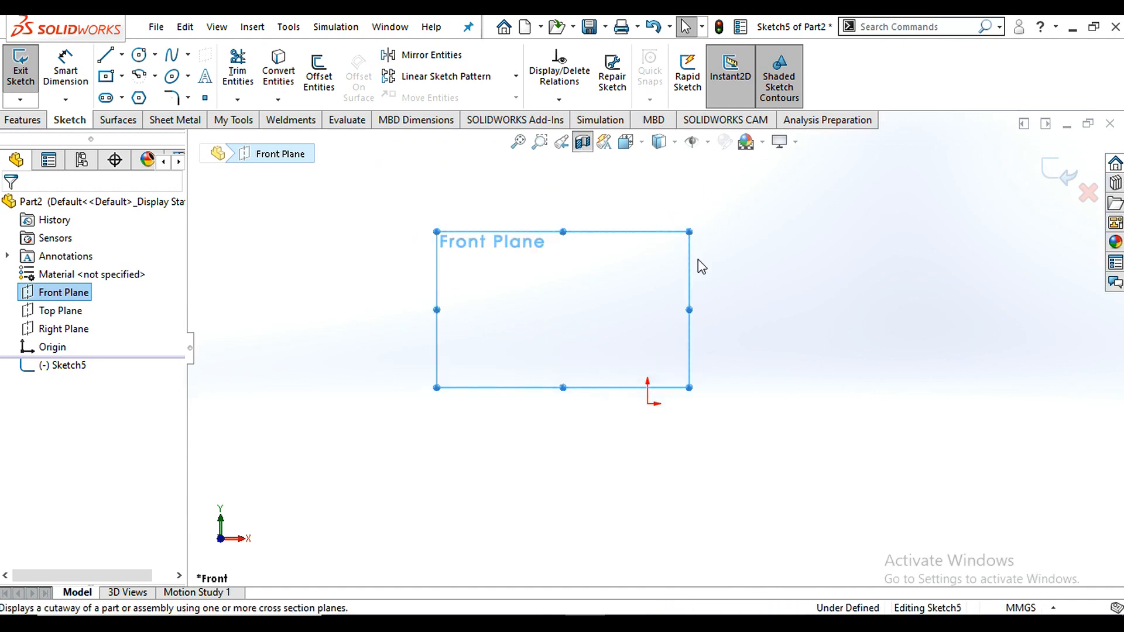
left_click(675, 263)
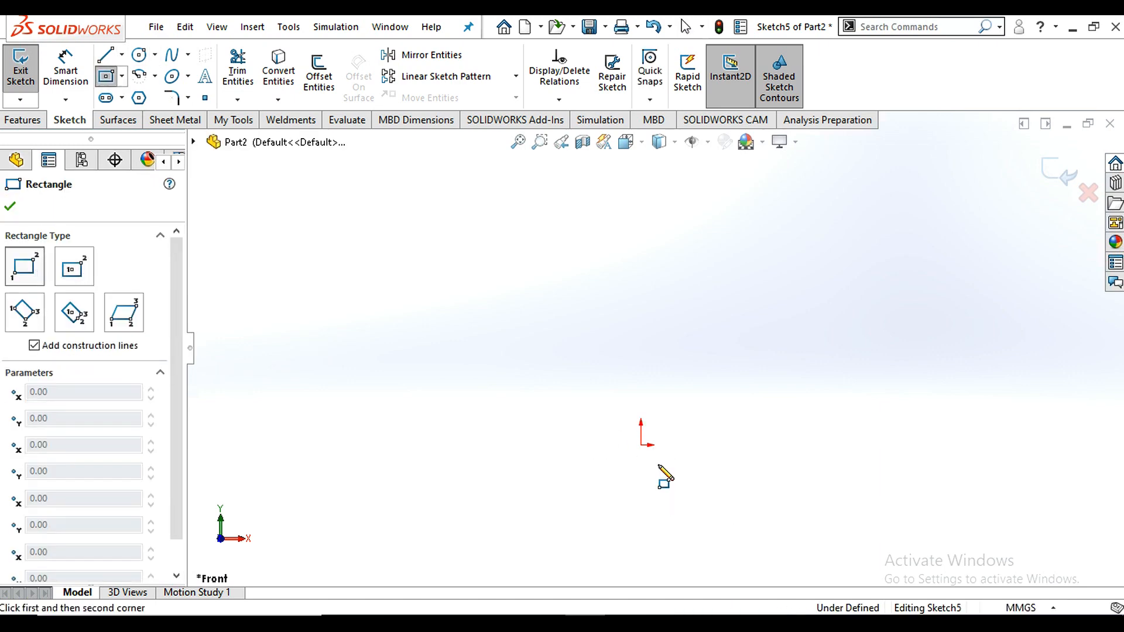
left_click(654, 439)
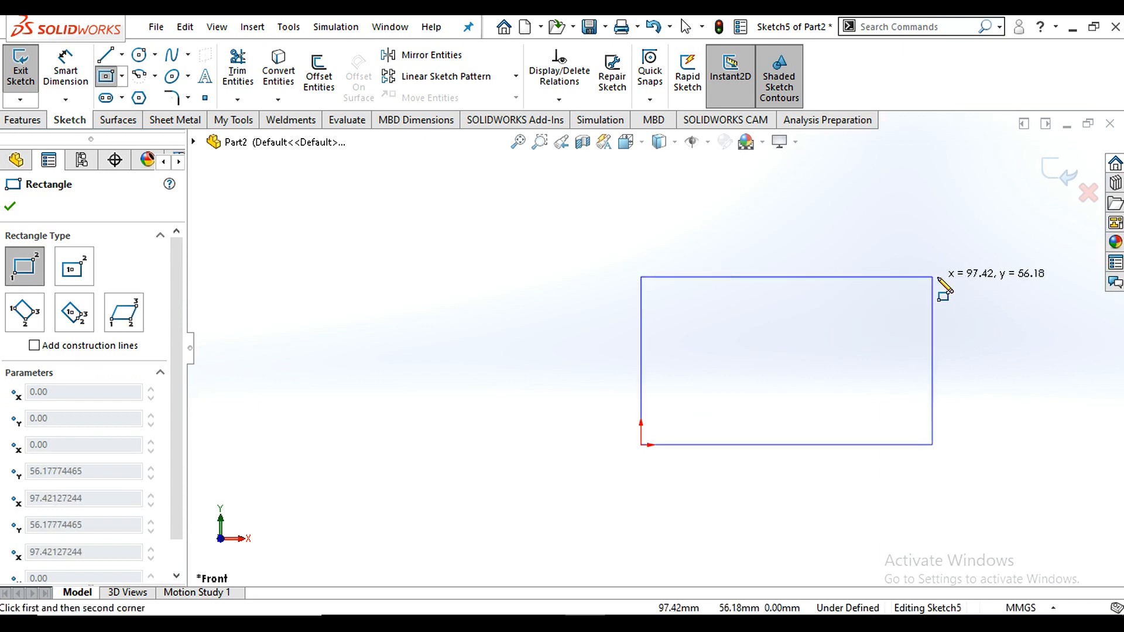
left_click(972, 257)
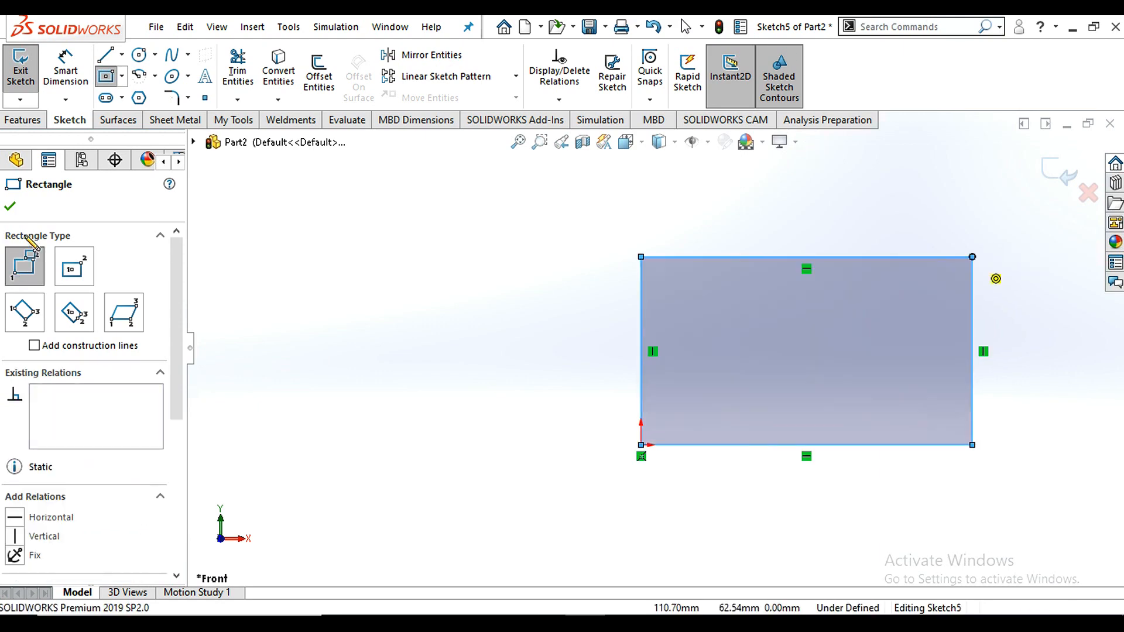
left_click(10, 206)
scroll(733, 380, "up", 3)
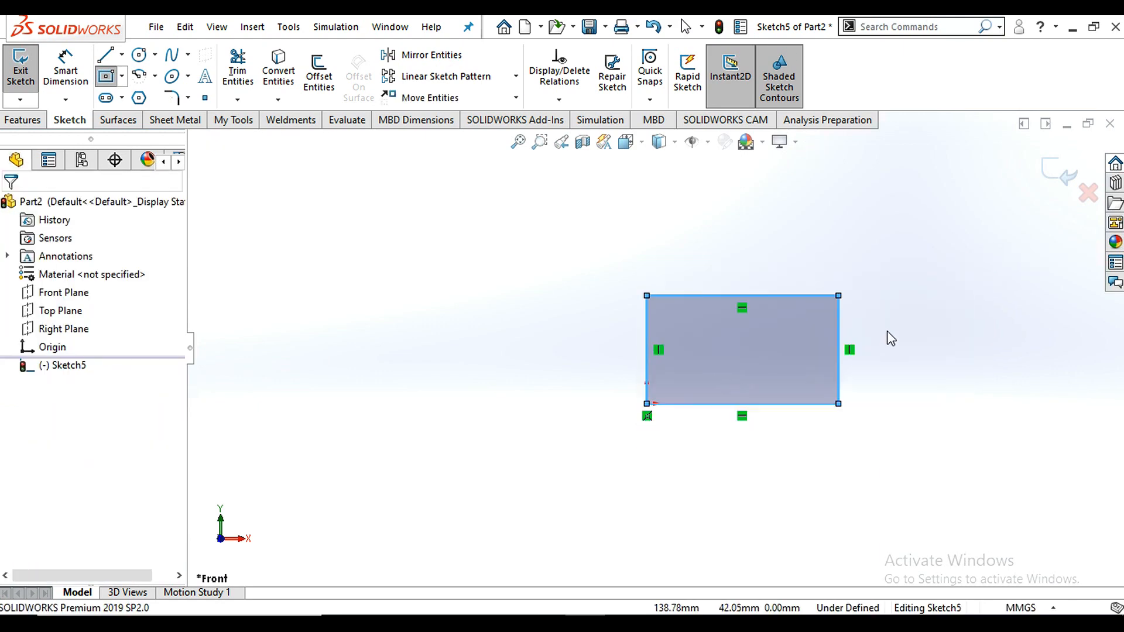
scroll(885, 328, "down", 1)
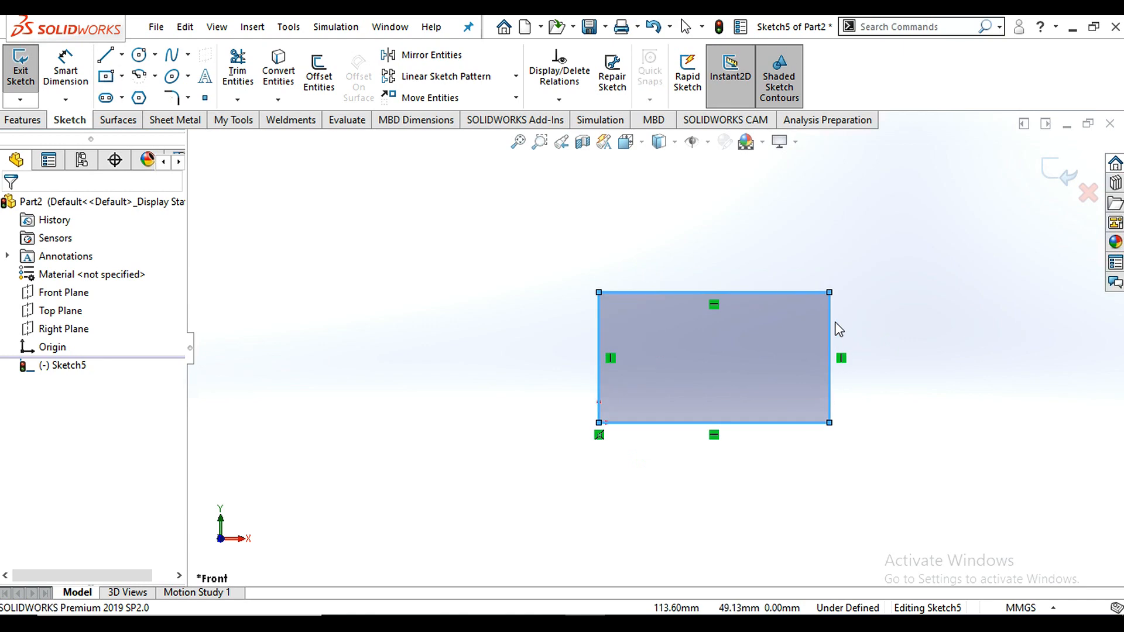
Revolve the rectangle 360° about its vertical edge opposite the origin to form a solid disc
left_click(26, 120)
left_click(80, 72)
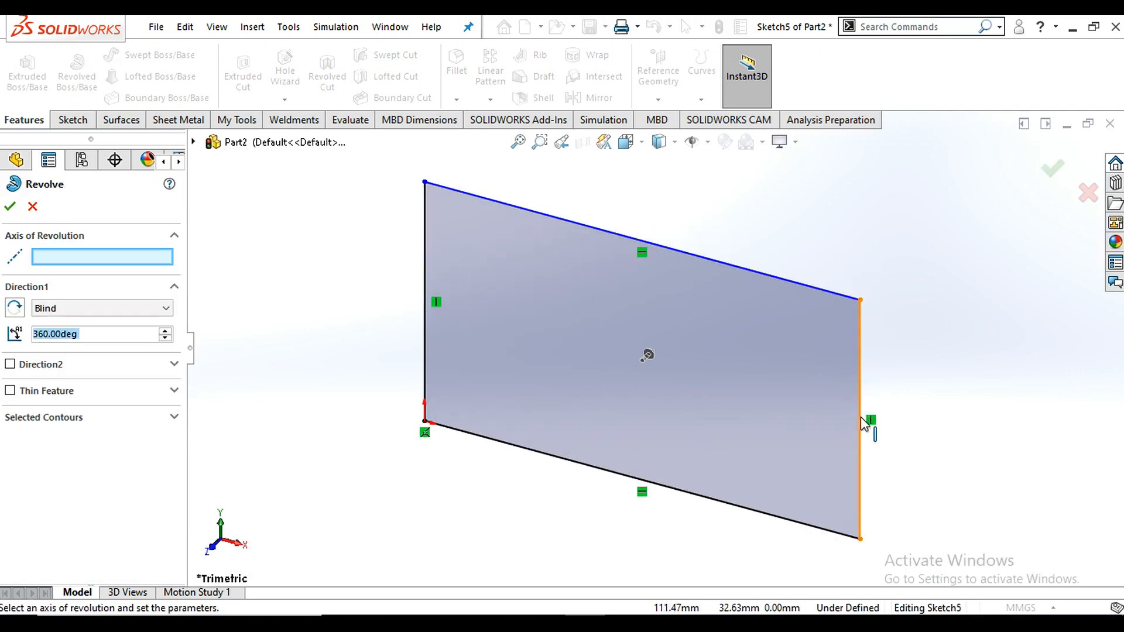
left_click(861, 420)
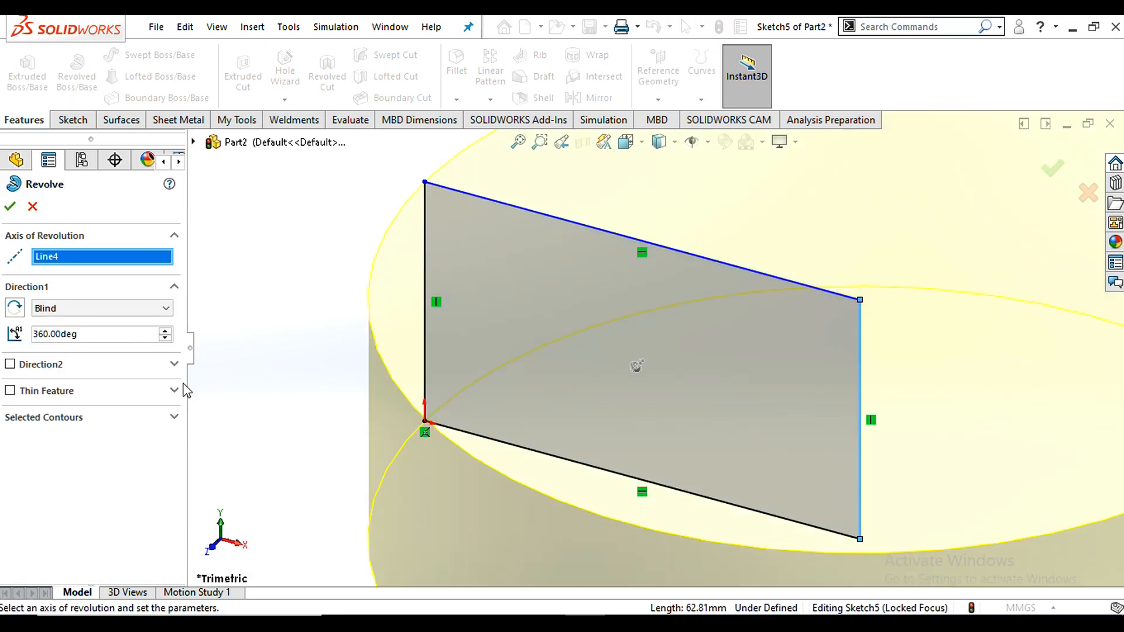
left_click(10, 206)
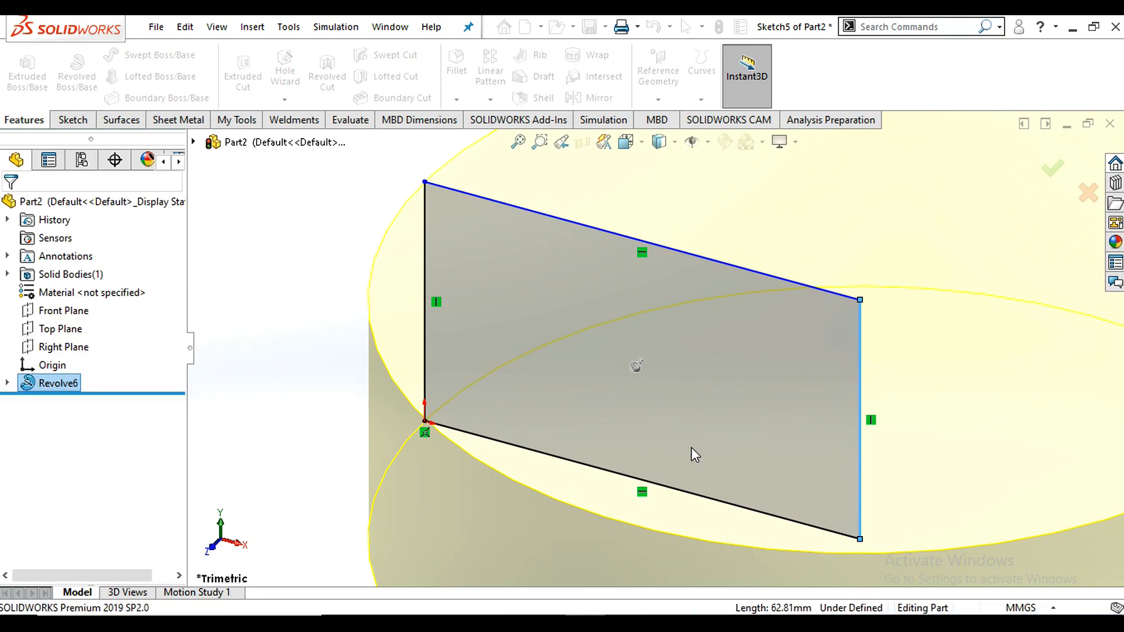
scroll(691, 447, "up", 6)
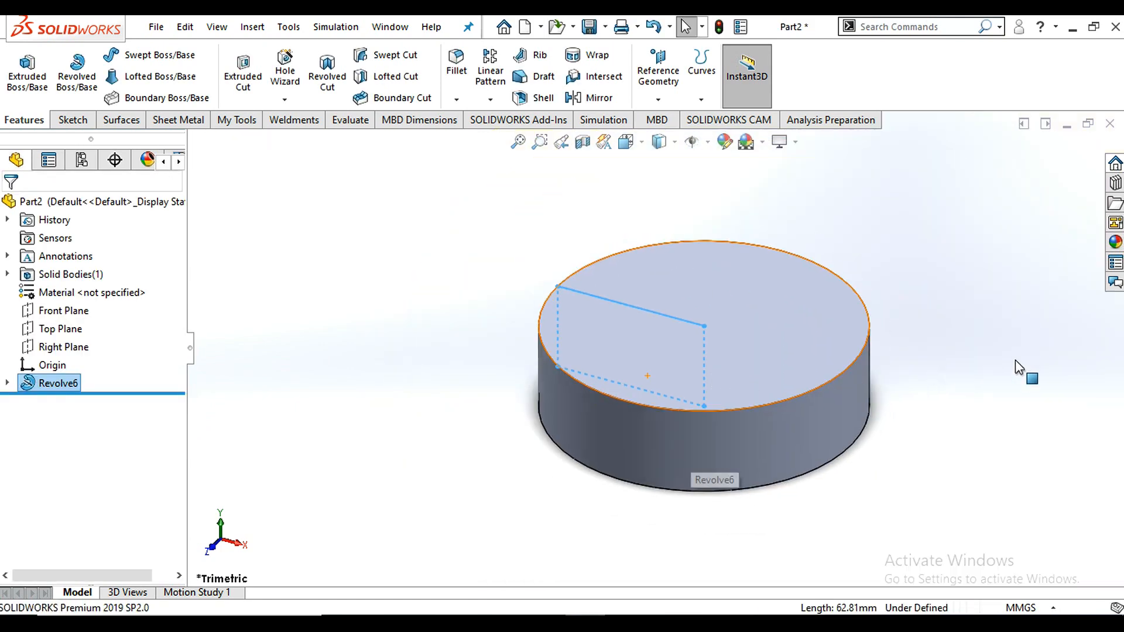
mouse_move(814, 312)
middle_mouse_down()
mouse_move(791, 385)
mouse_move(808, 323)
mouse_move(793, 359)
mouse_move(801, 404)
middle_mouse_up()
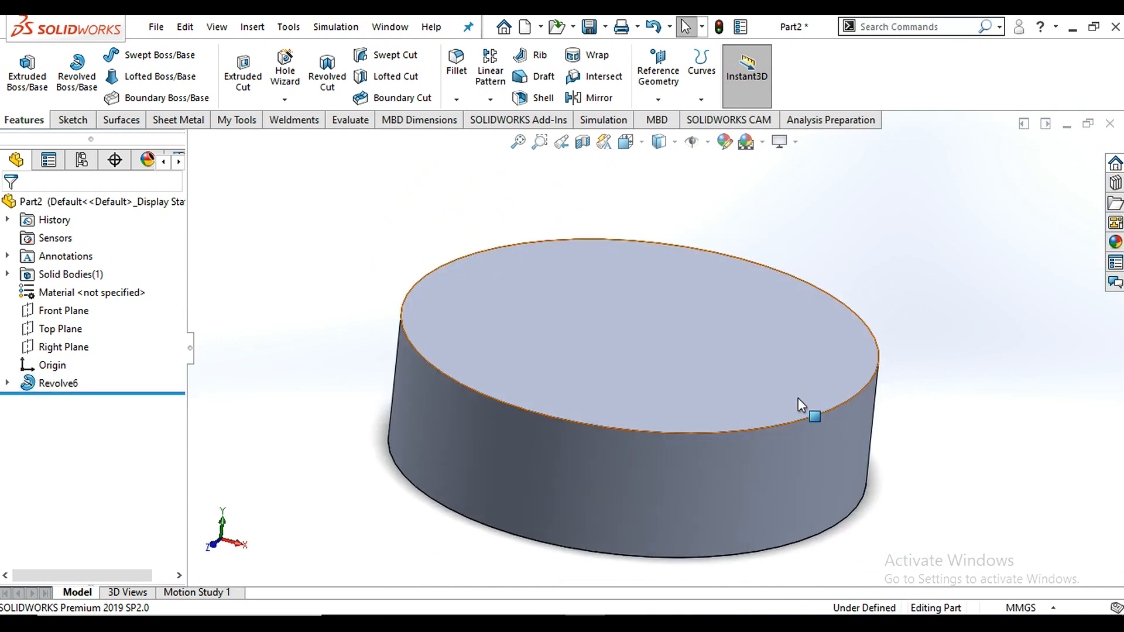
In a new Front Plane sketch viewed face-on, draw a vertical line about 130 mm long through the disc's centre, extending beyond both flat faces
left_click(69, 313)
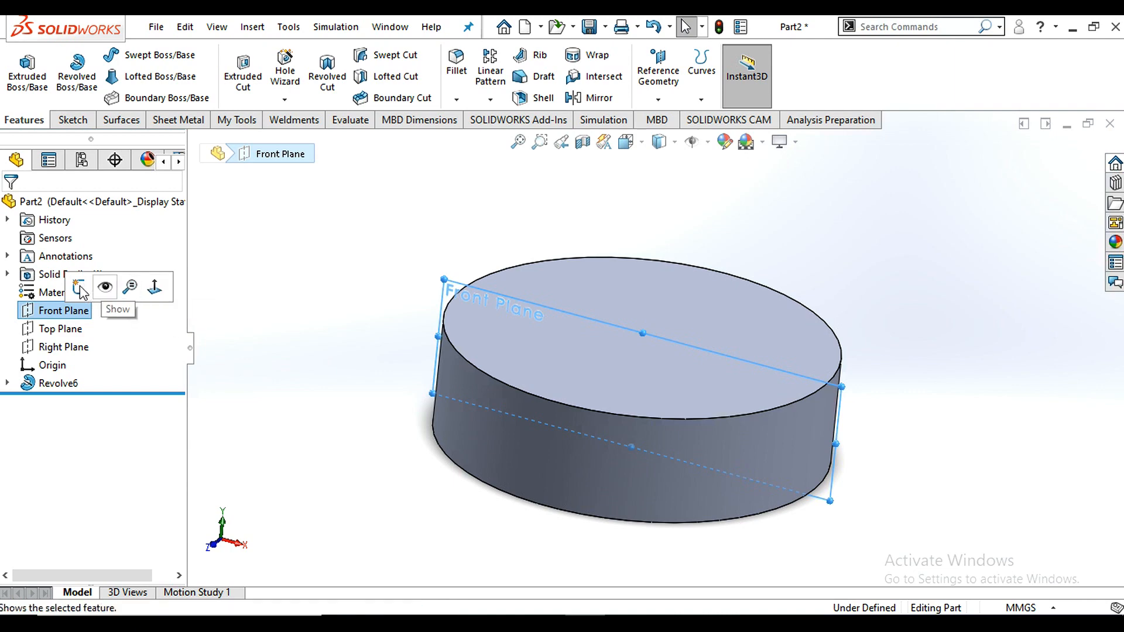
left_click(79, 286)
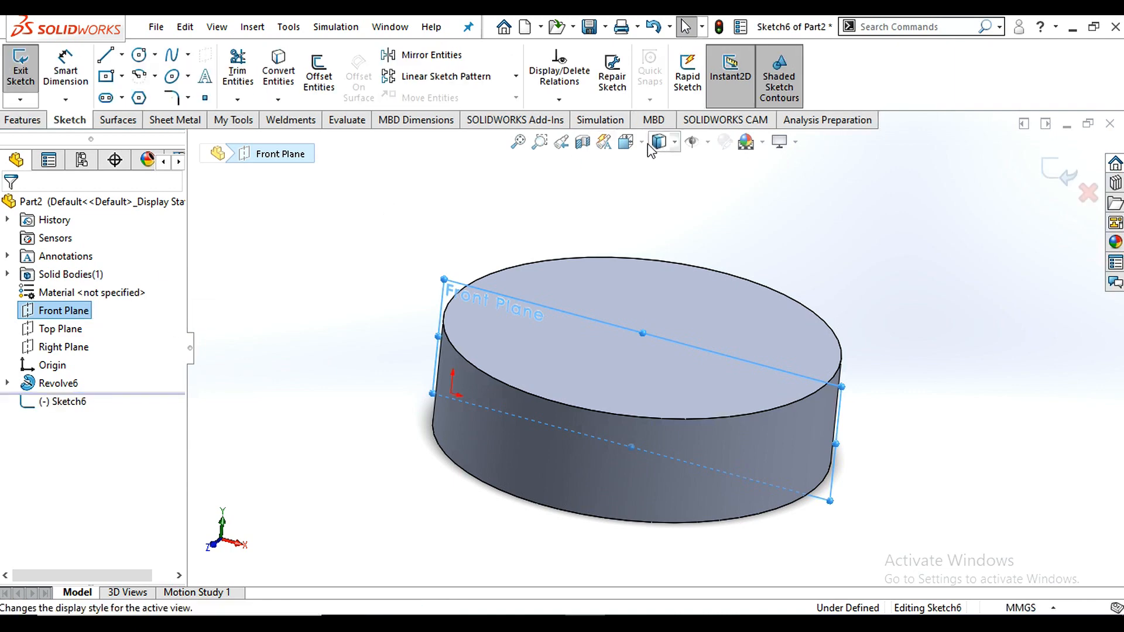
left_click(626, 141)
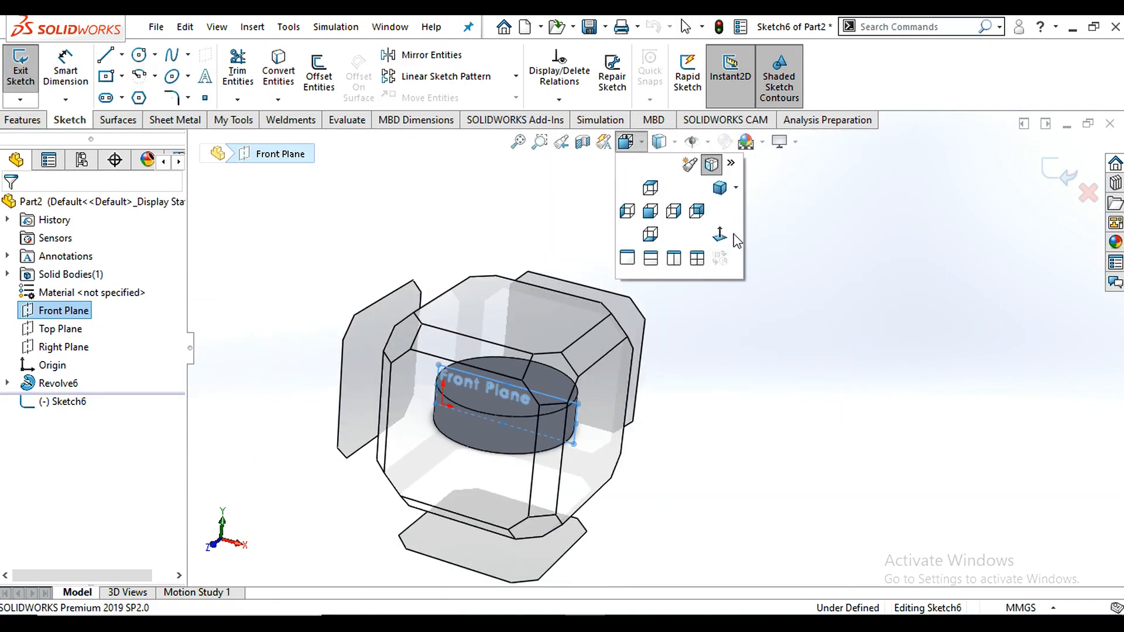
left_click(726, 236)
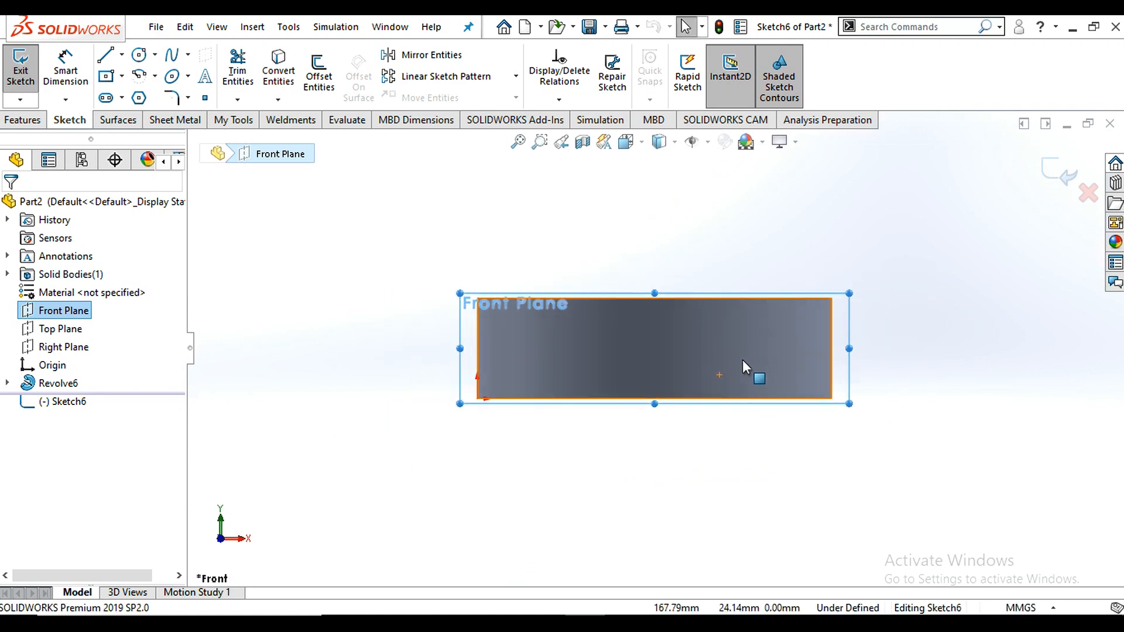
left_click(121, 56)
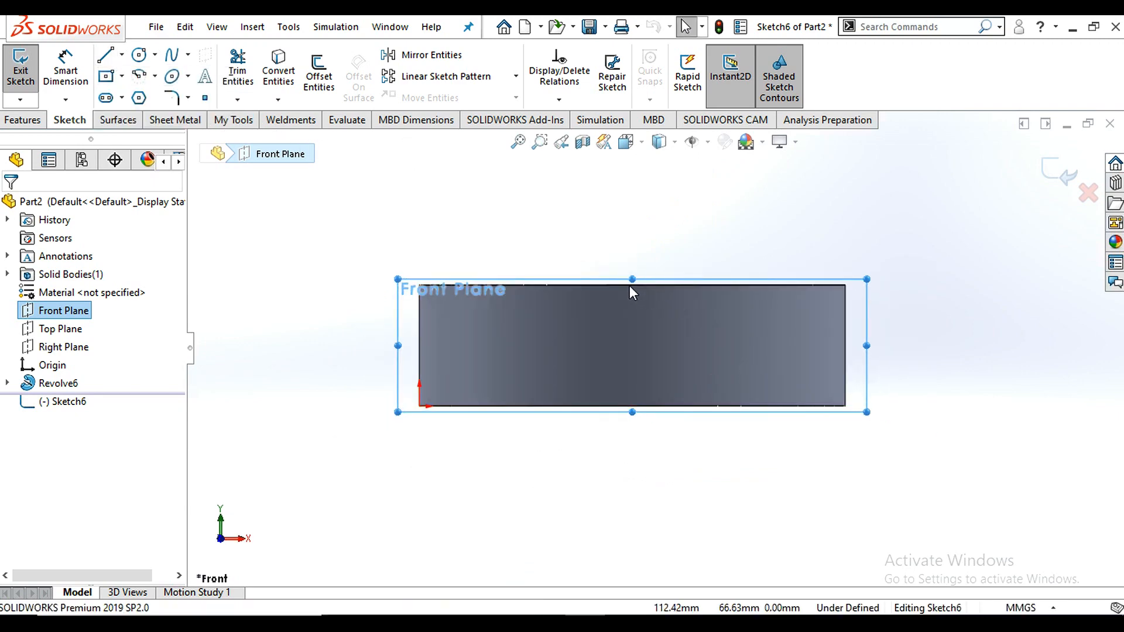
key("l")
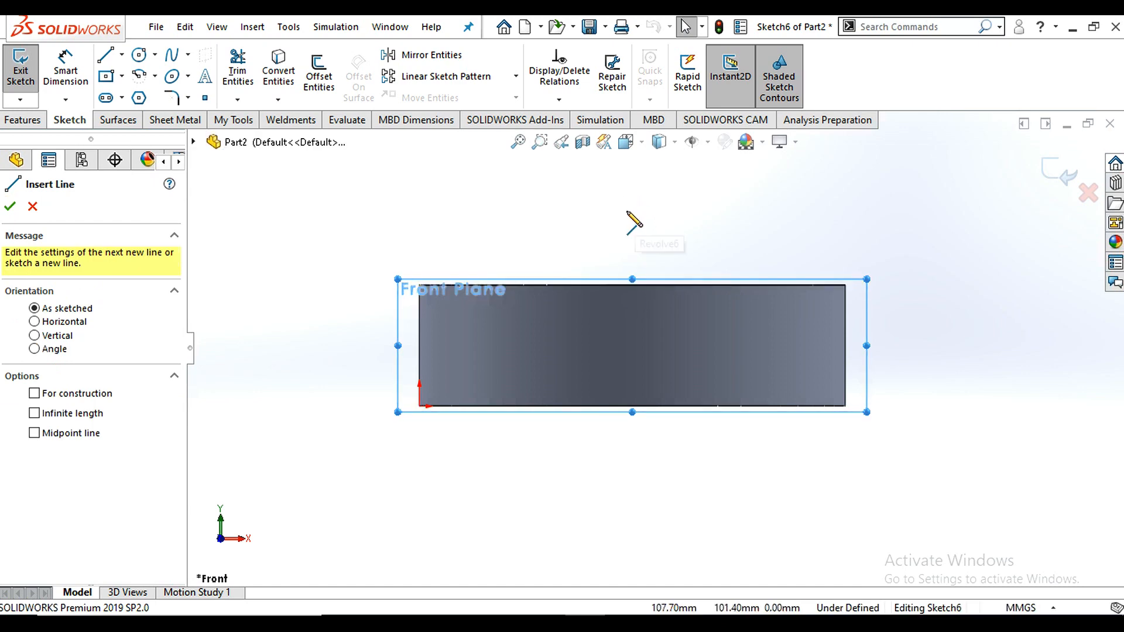
left_click(632, 285)
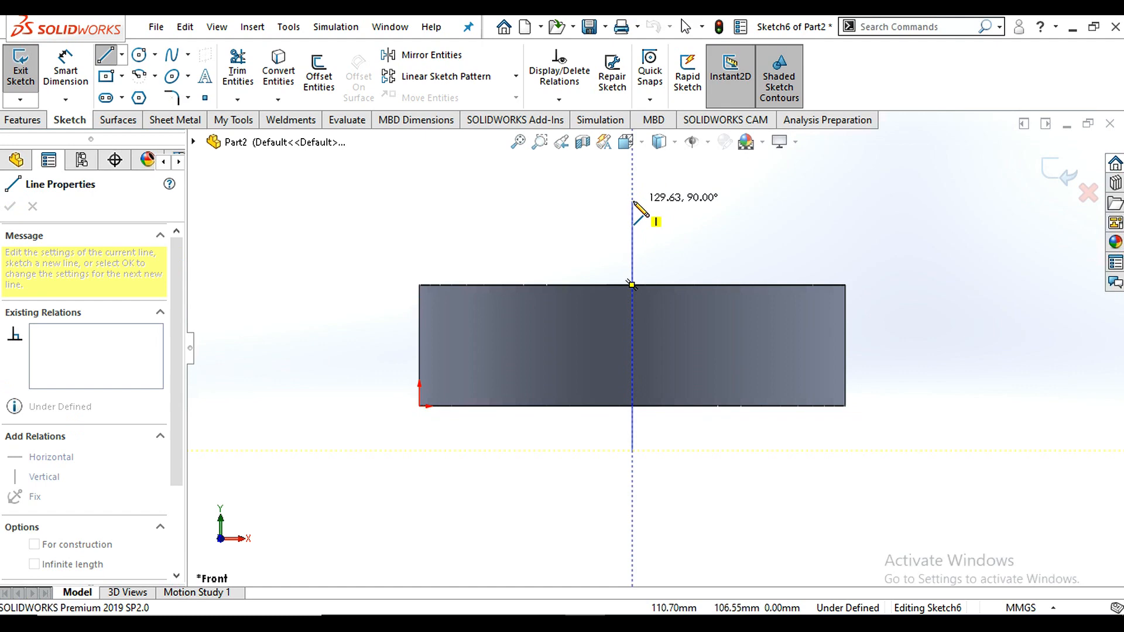
left_click(632, 201)
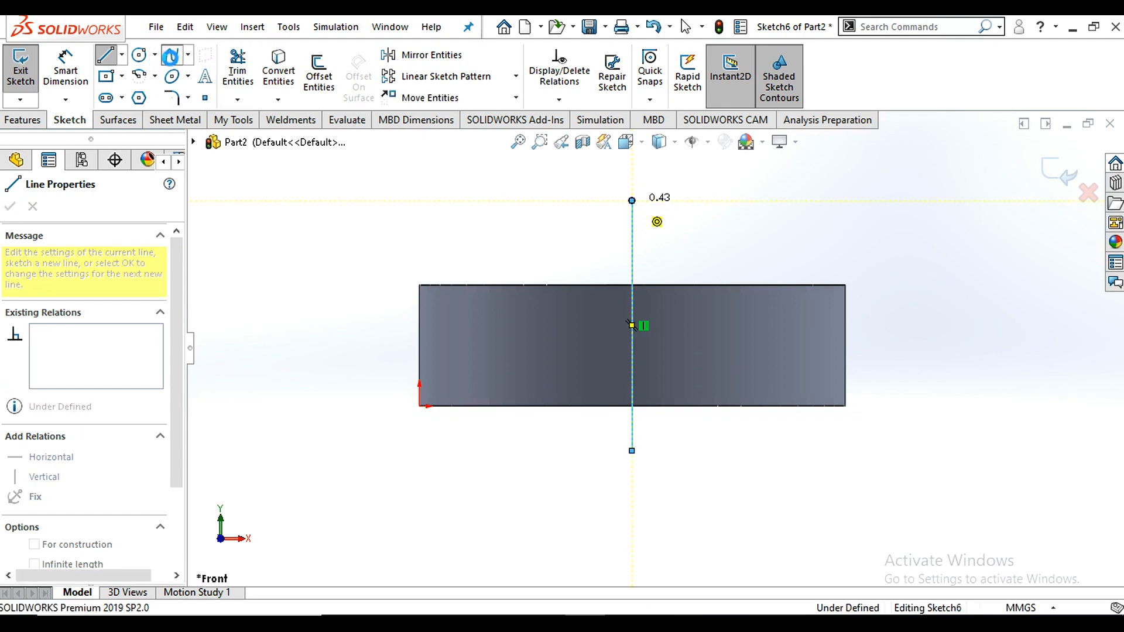
Draw a bulging four-point spline joining the two ends of the vertical line on the origin side, and finish the sketch
left_click(171, 56)
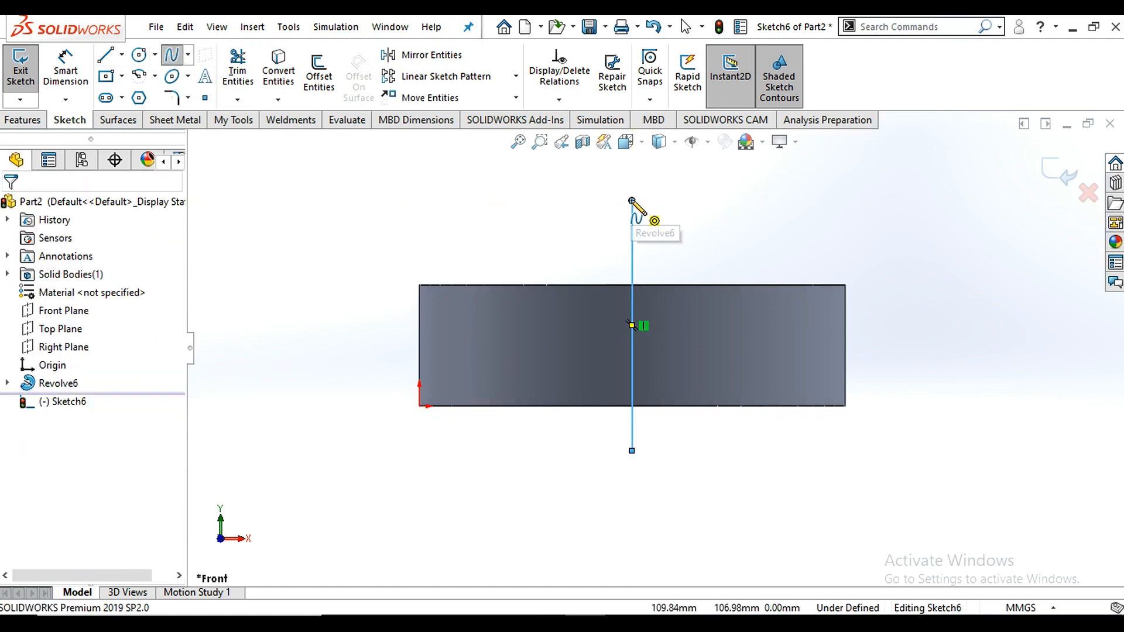
left_click(547, 244)
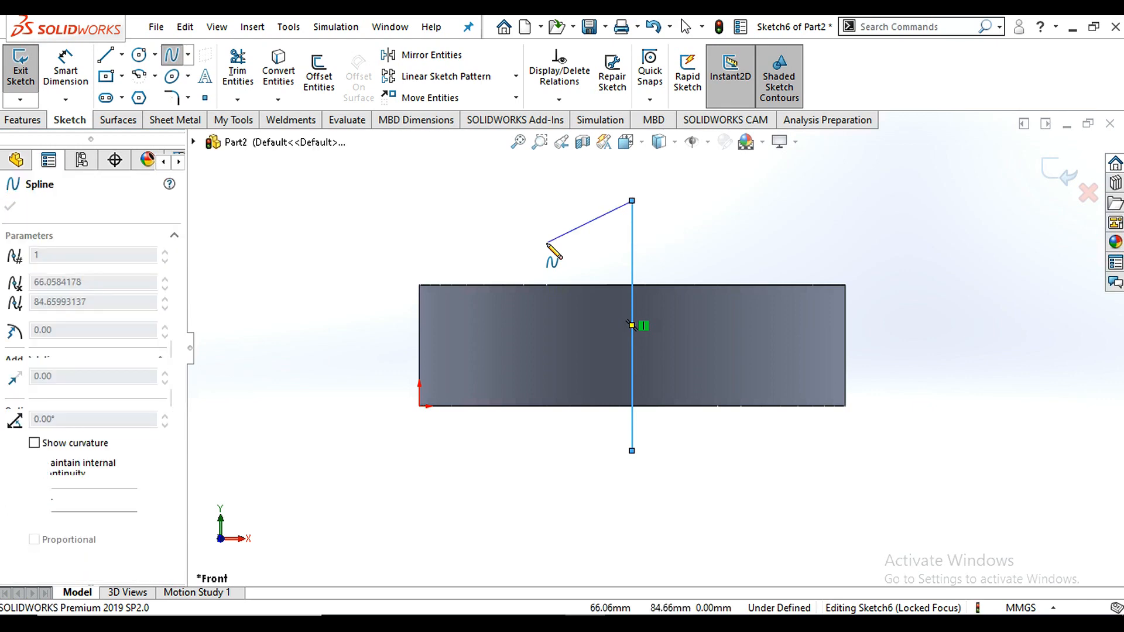
left_click(514, 357)
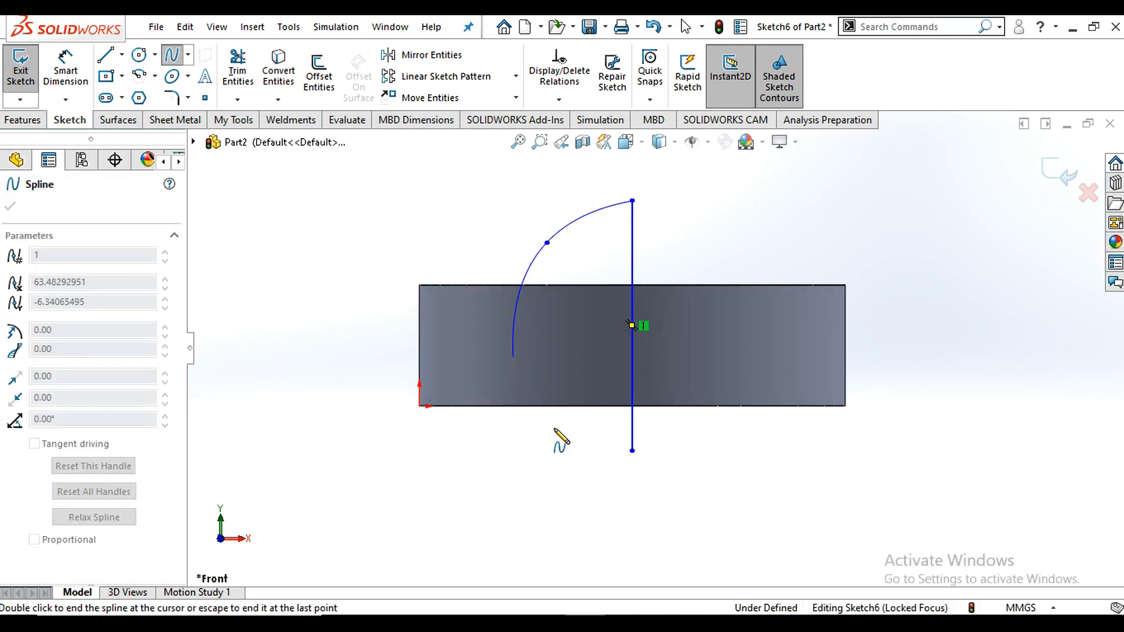
left_click(632, 451)
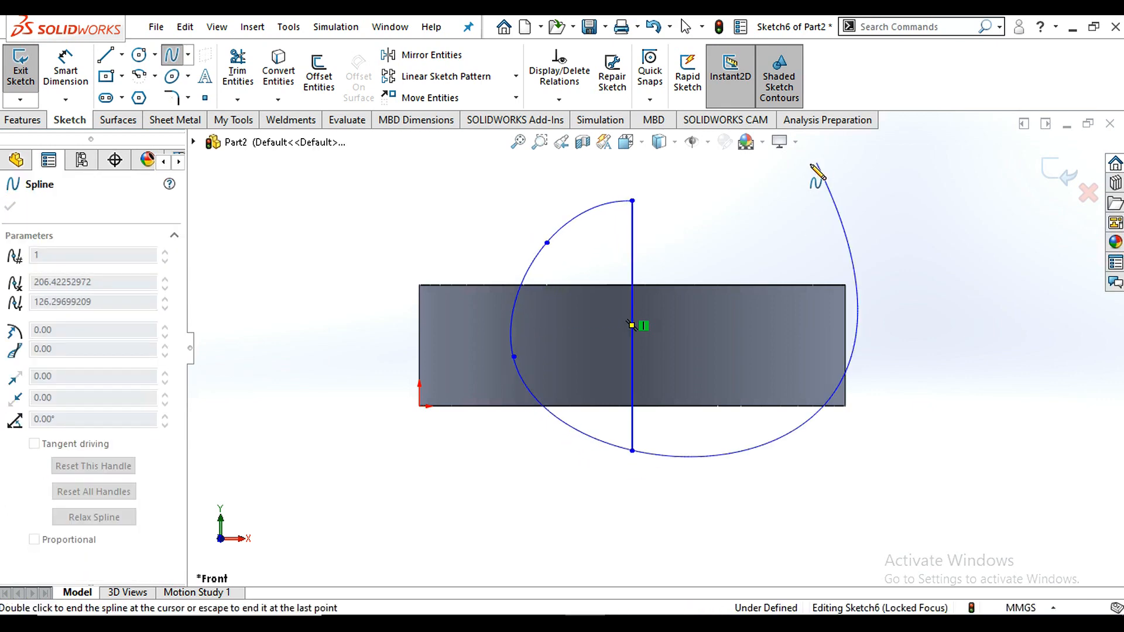
right_click(831, 208)
left_click(837, 197)
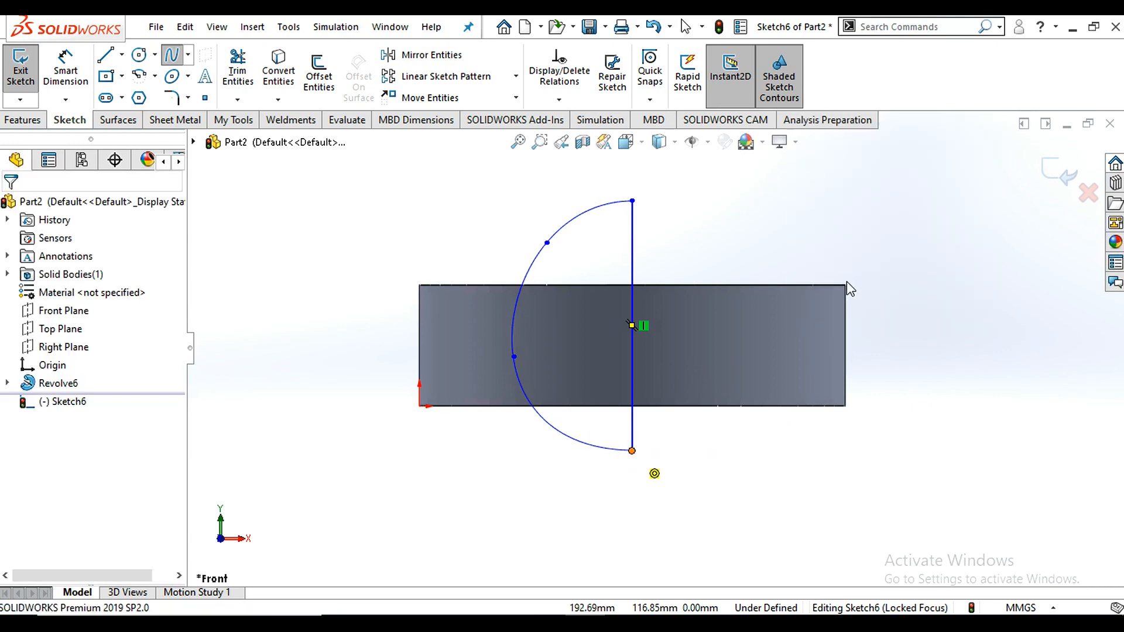
left_click(1057, 173)
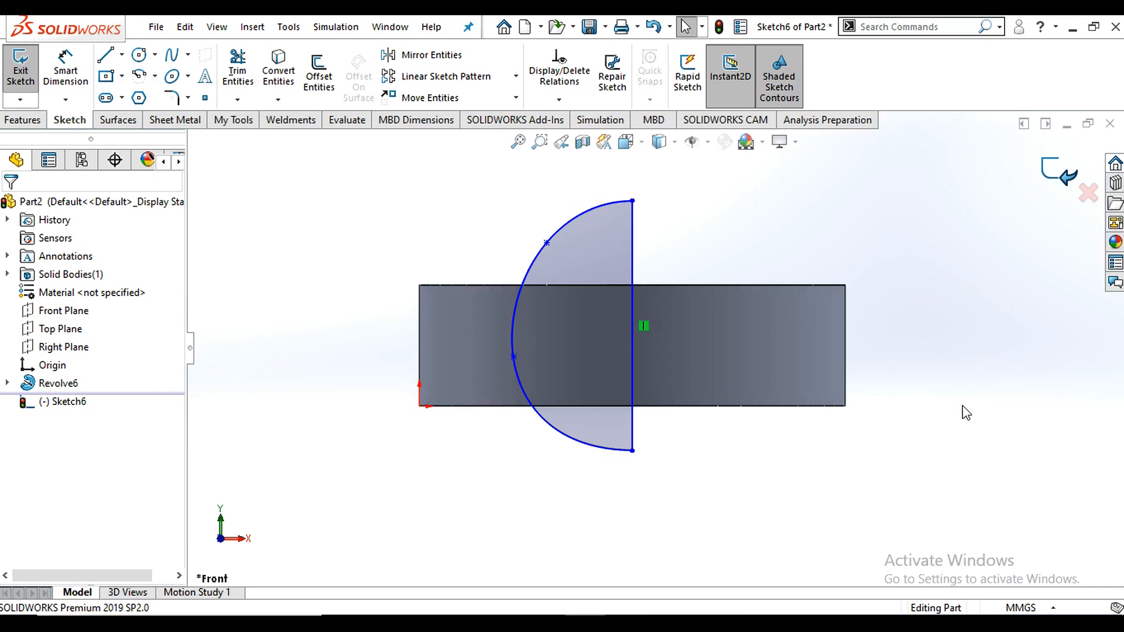
Make a 360° revolved cut of the half-round spline profile about its vertical line through the disc
mouse_move(802, 349)
middle_mouse_down()
mouse_move(731, 309)
mouse_move(688, 369)
mouse_move(685, 350)
mouse_move(705, 330)
middle_mouse_up()
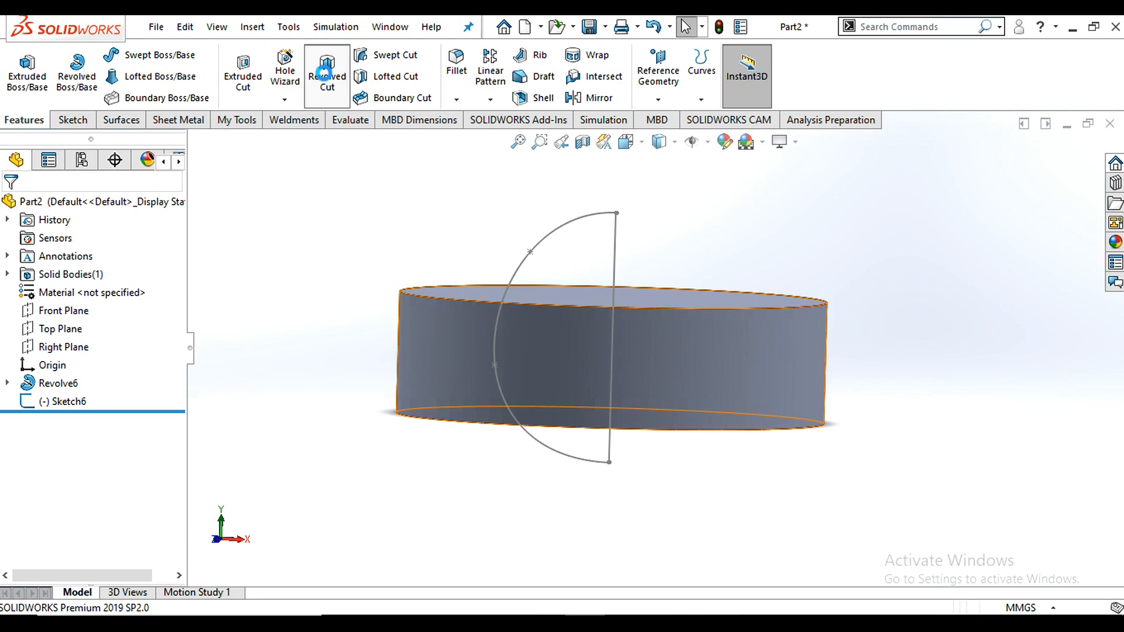
left_click(325, 72)
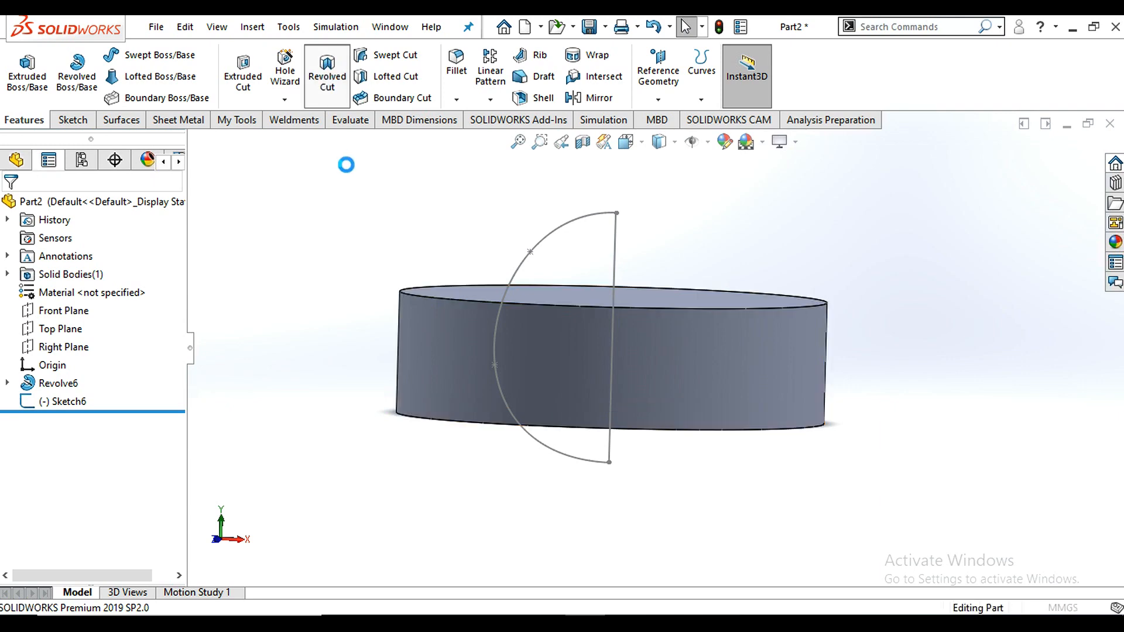
left_click(618, 254)
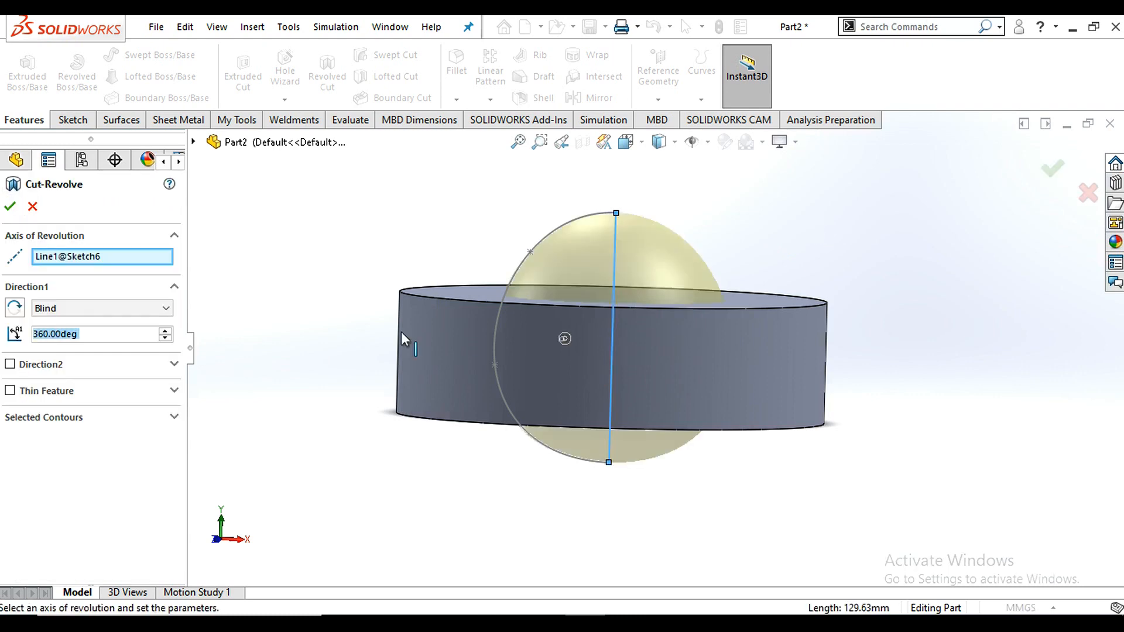
left_click(11, 207)
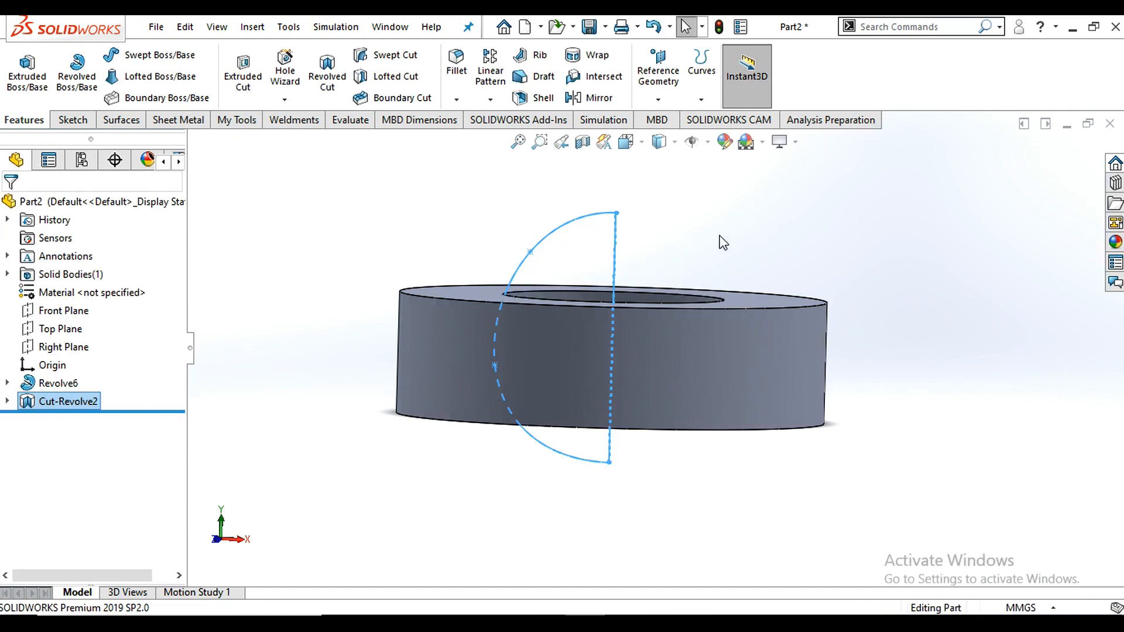
mouse_move(677, 363)
middle_mouse_down()
mouse_move(657, 431)
mouse_move(594, 501)
mouse_move(655, 410)
mouse_move(798, 118)
mouse_move(816, 118)
mouse_move(724, 336)
mouse_move(688, 319)
mouse_move(671, 276)
middle_mouse_up()
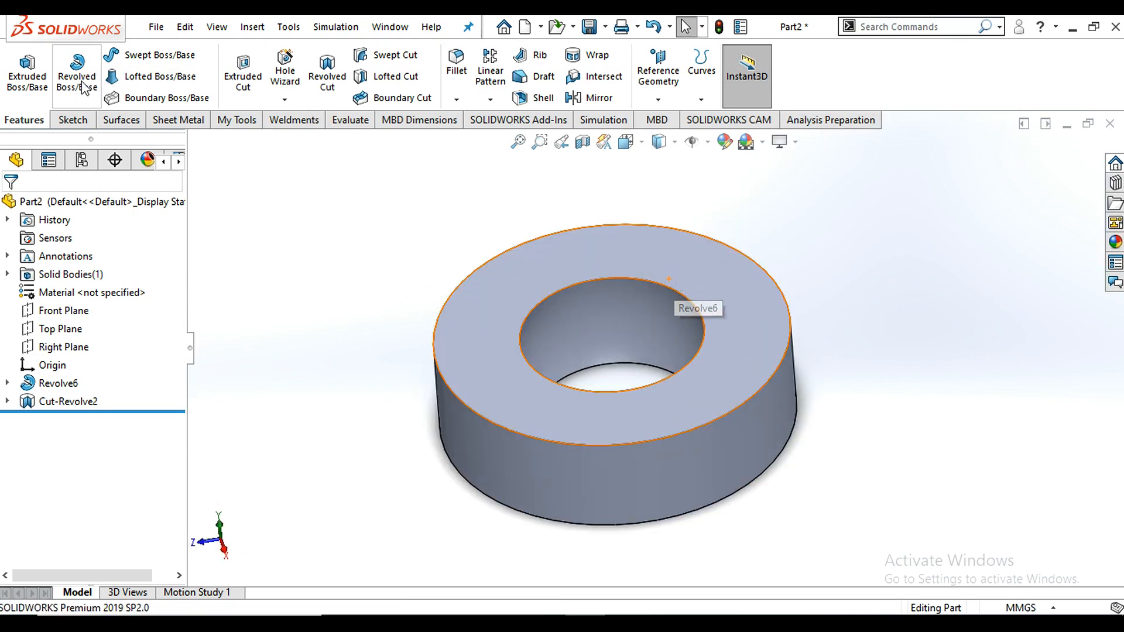